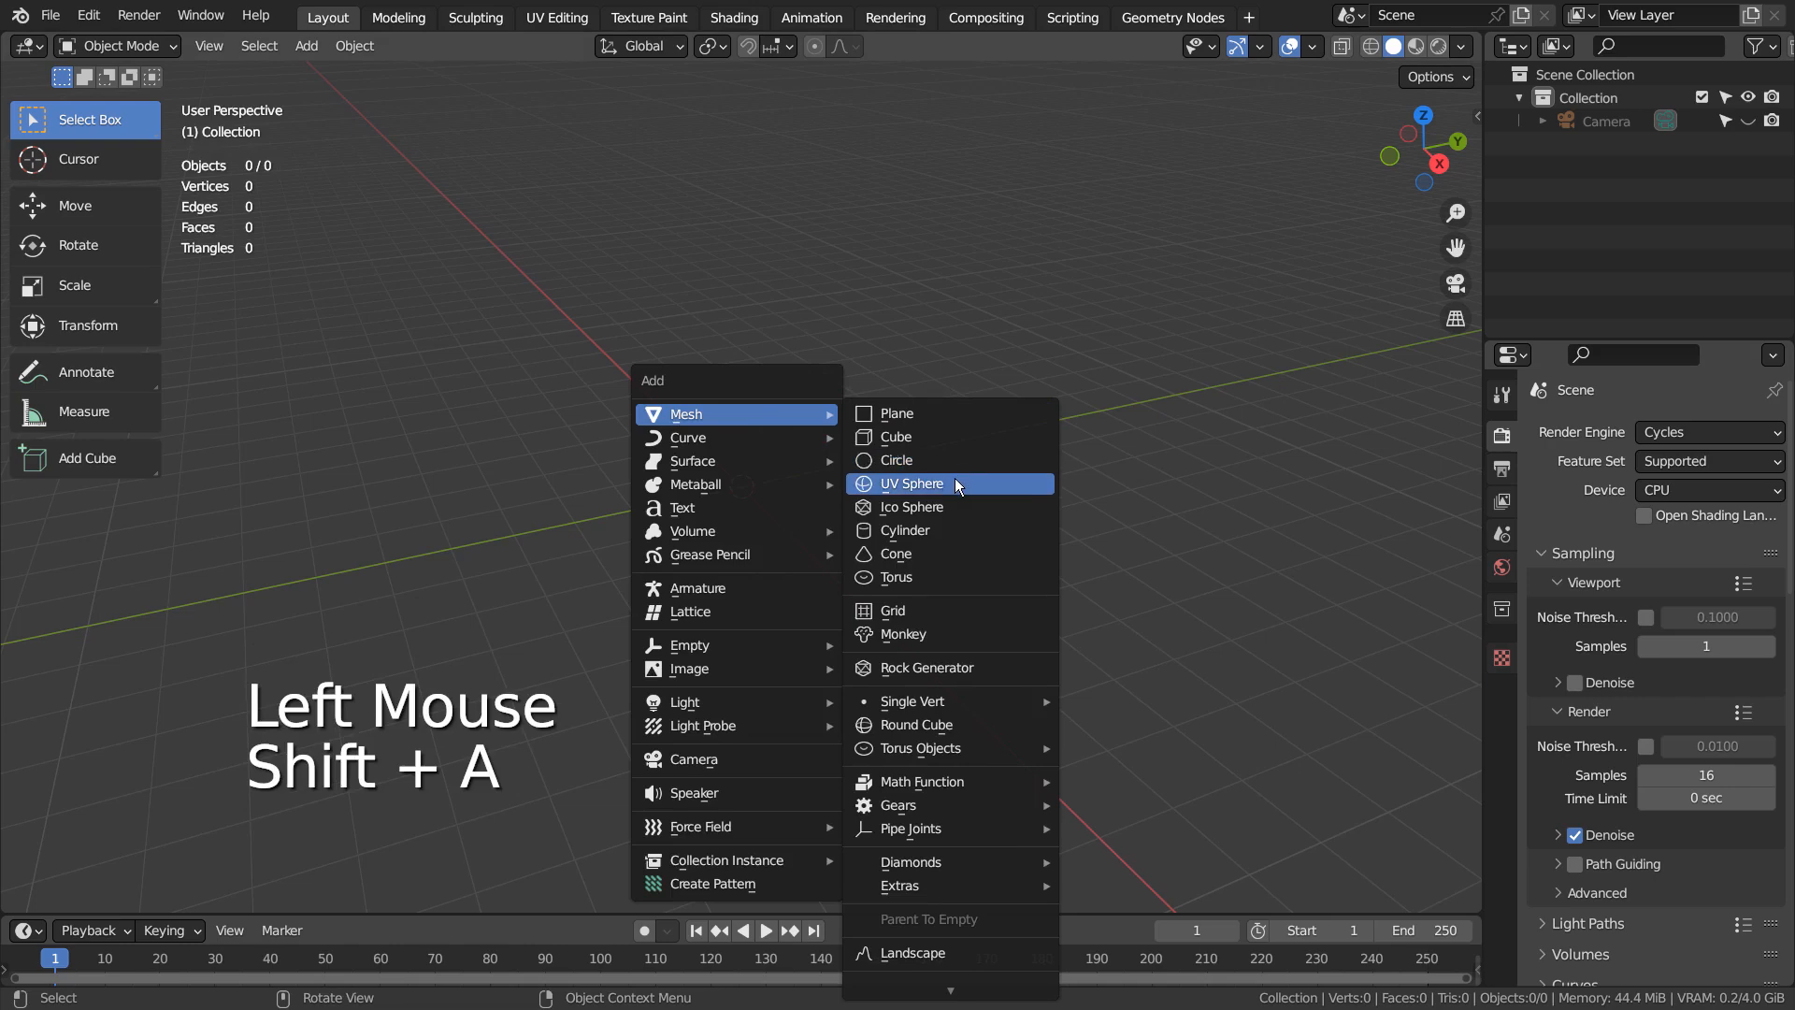
Add a UV sphere to the scene.
{"action": "left_click", "coordinate": [956, 478]}
{"action": "scroll", "coordinate": [916, 486], "scroll_direction": "up", "scroll_amount": 7}
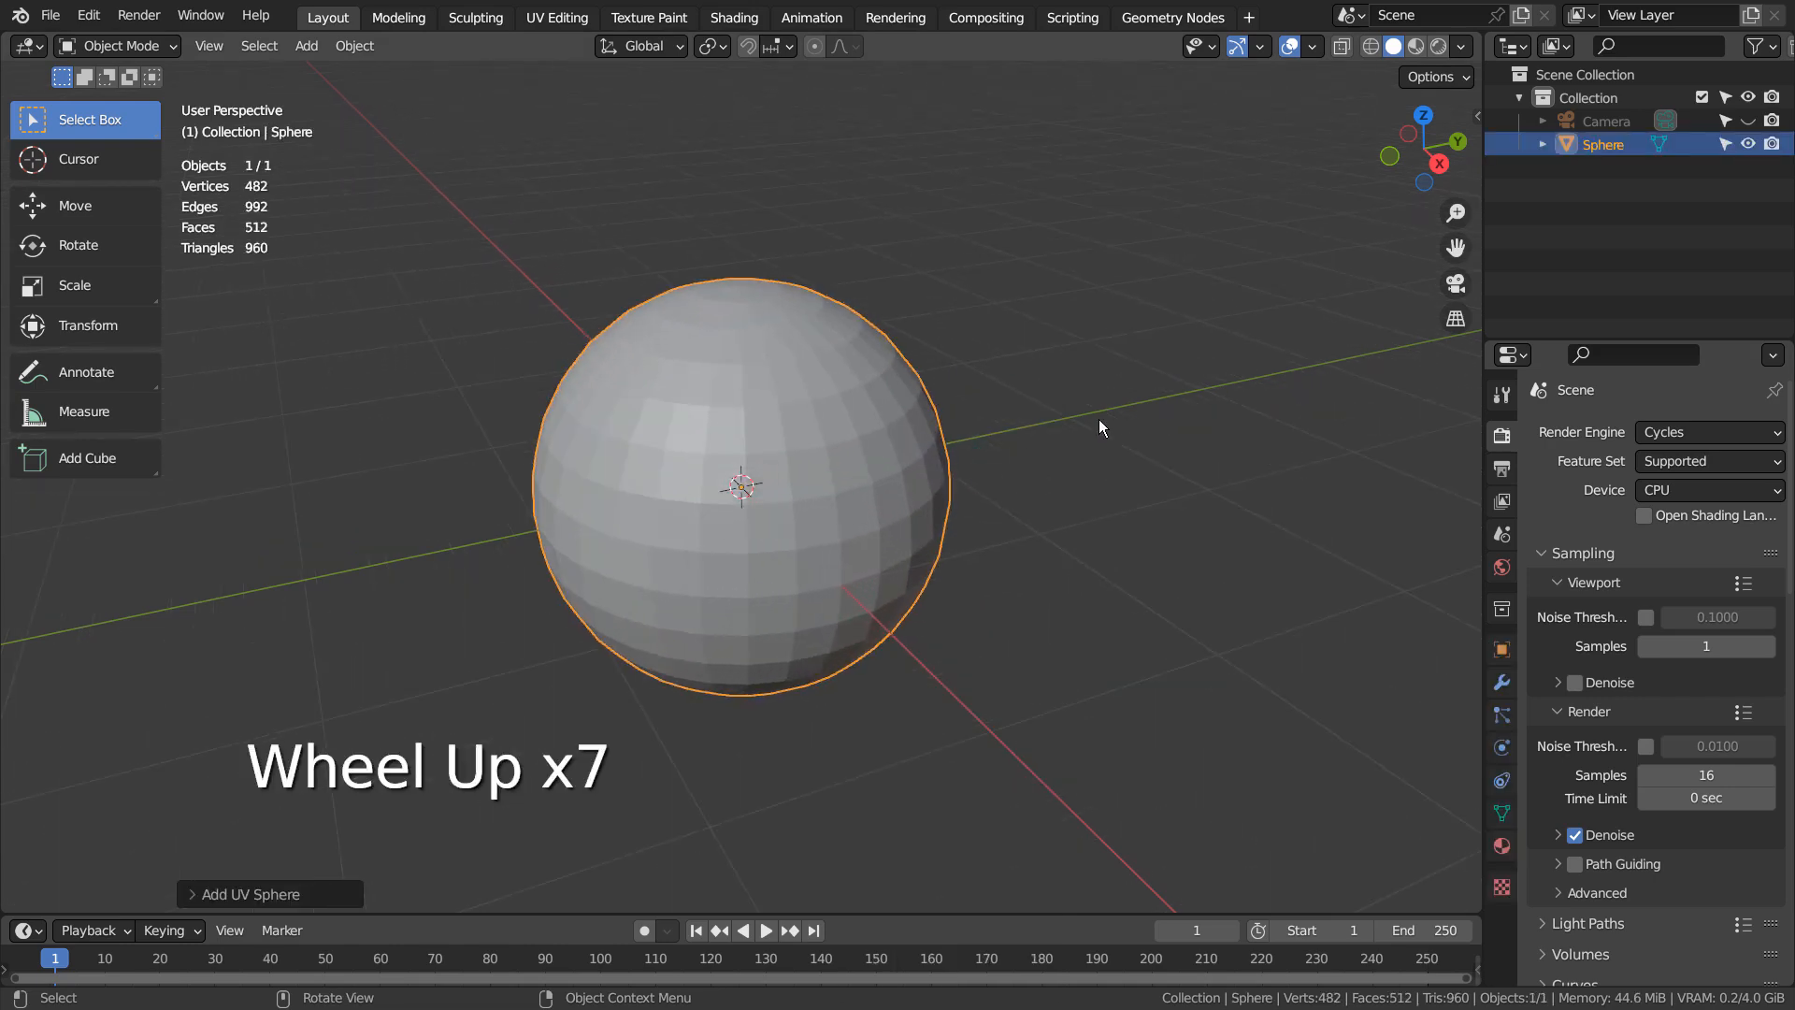
Try a Subdivision Surface modifier on the sphere with viewport and render levels of 3, and remove it.
{"action": "key", "text": "ctrl+3"}
{"action": "key", "text": "ctrl+z"}
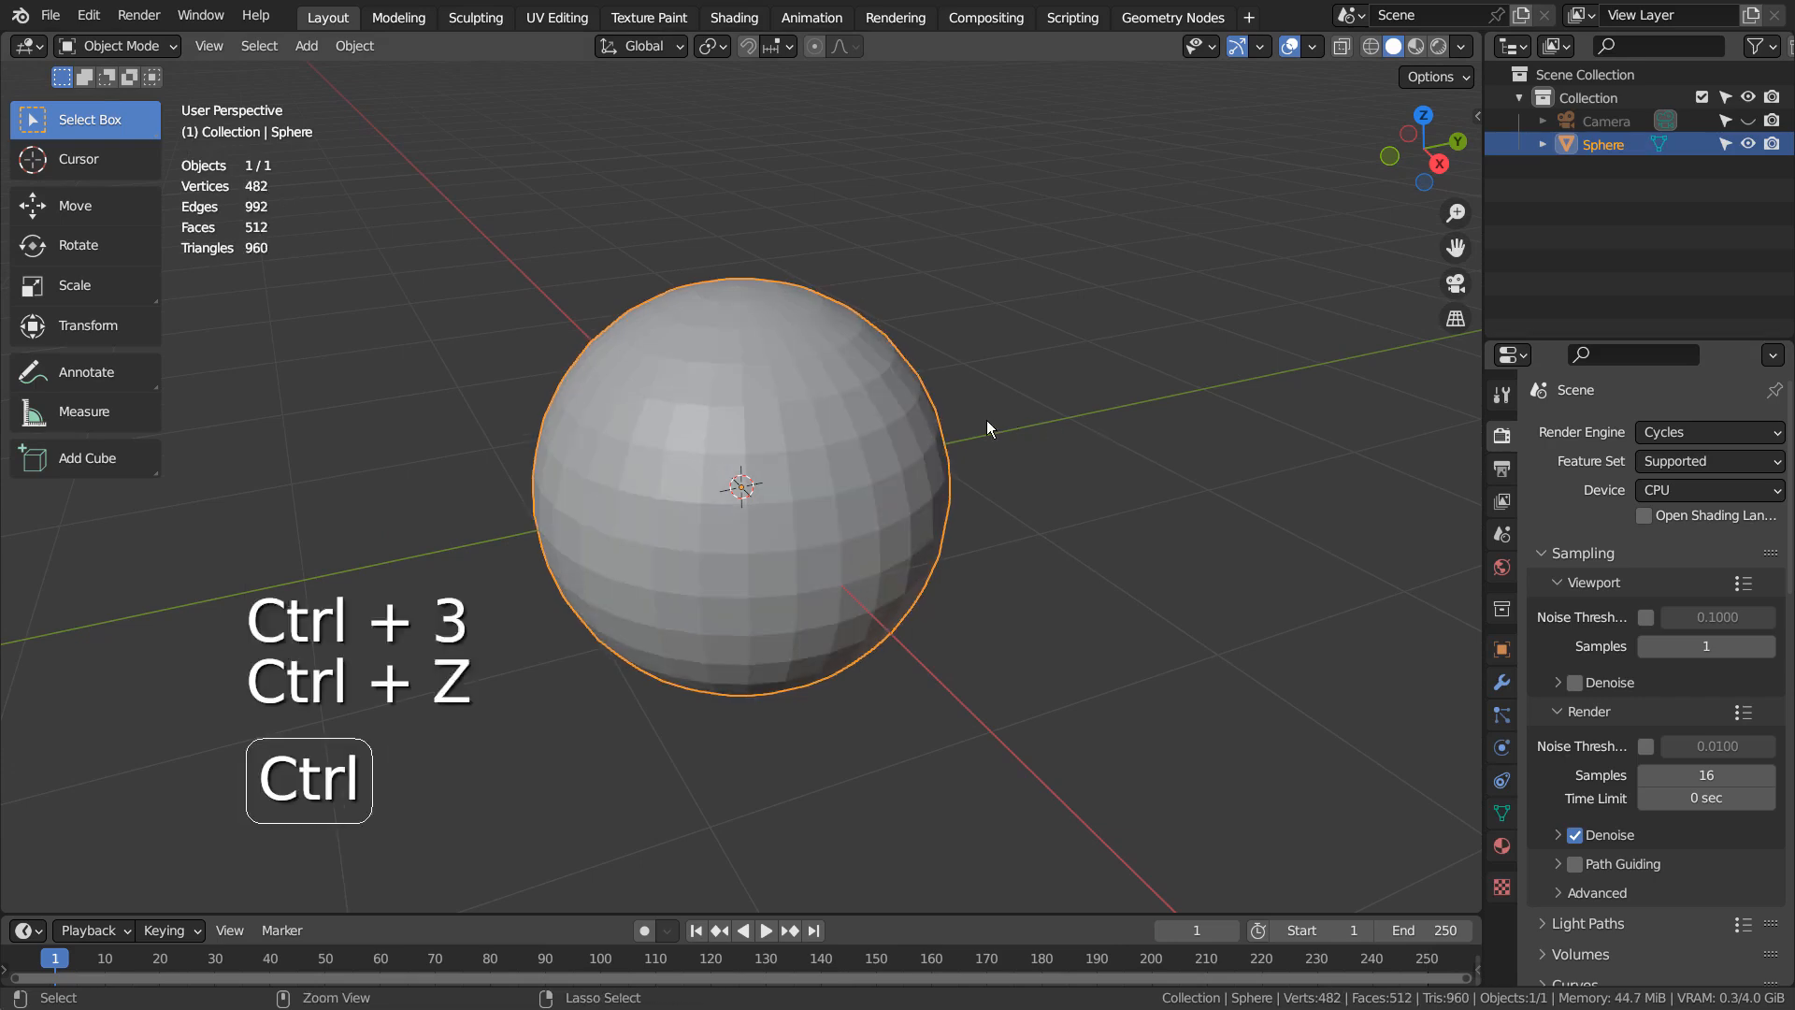
{"action": "left_click", "coordinate": [1501, 681]}
{"action": "left_click", "coordinate": [1589, 440]}
{"action": "left_click", "coordinate": [1593, 435]}
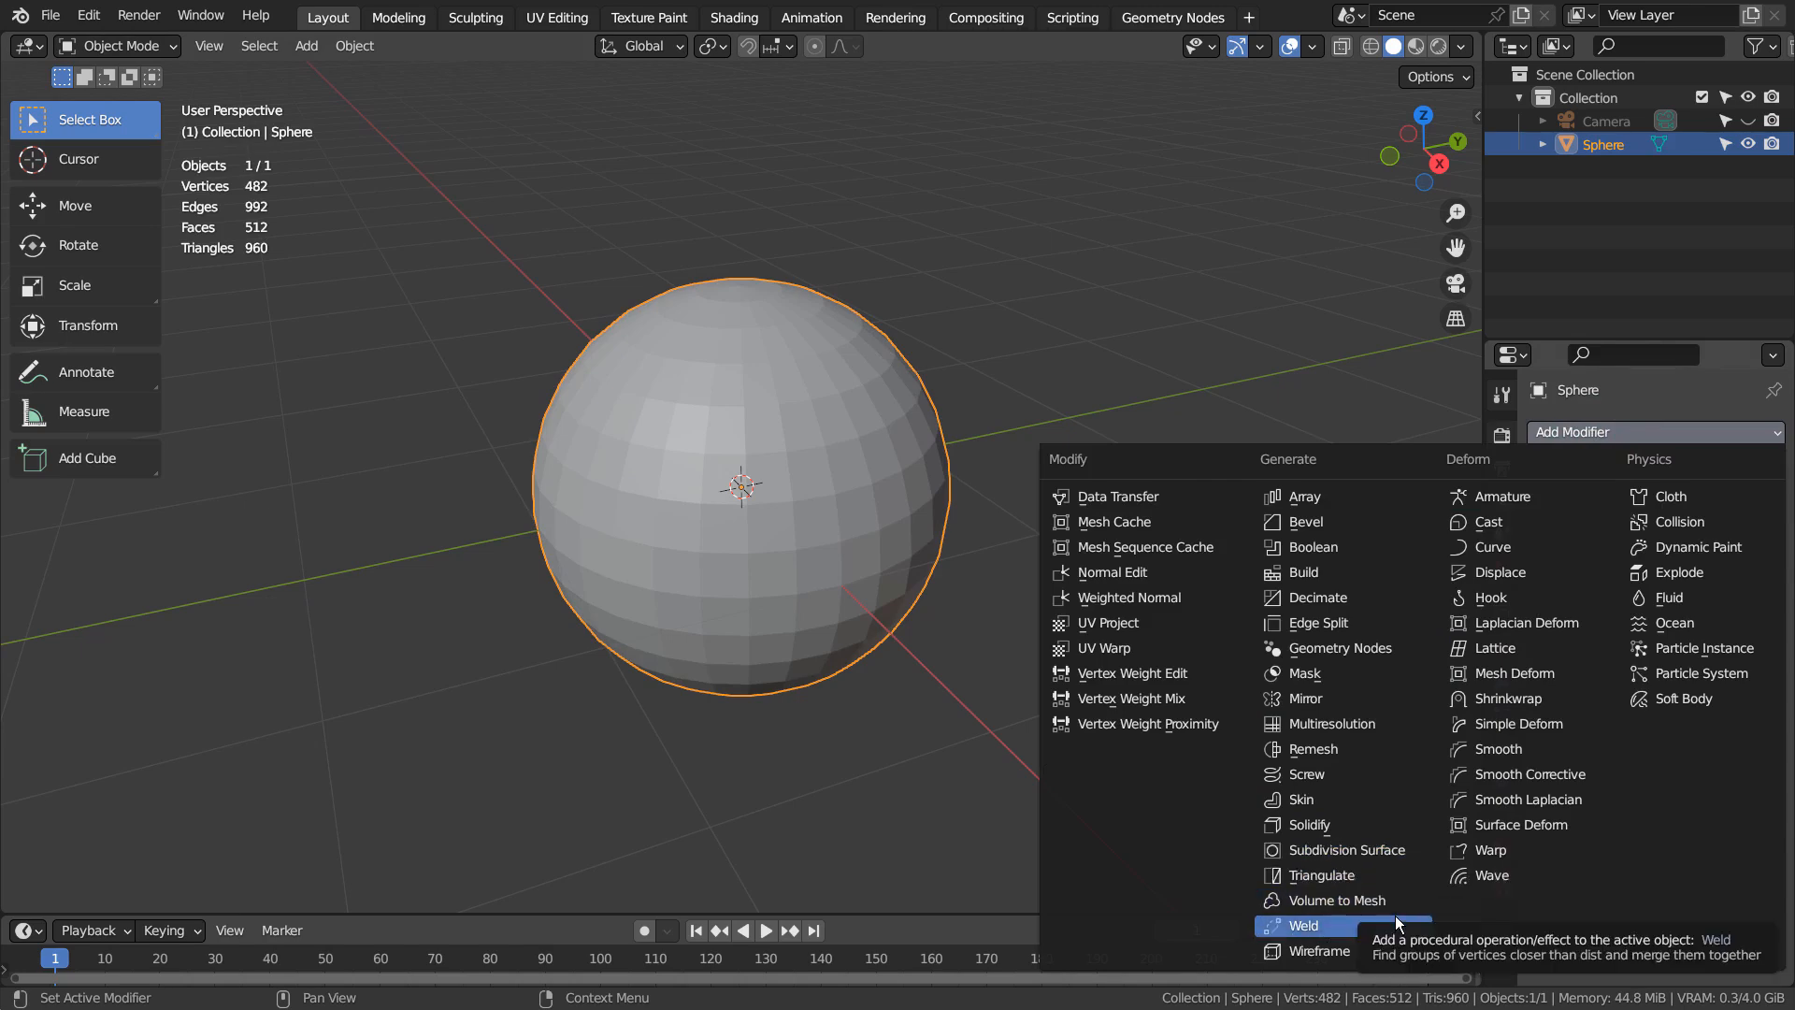
{"action": "left_click", "coordinate": [1369, 848]}
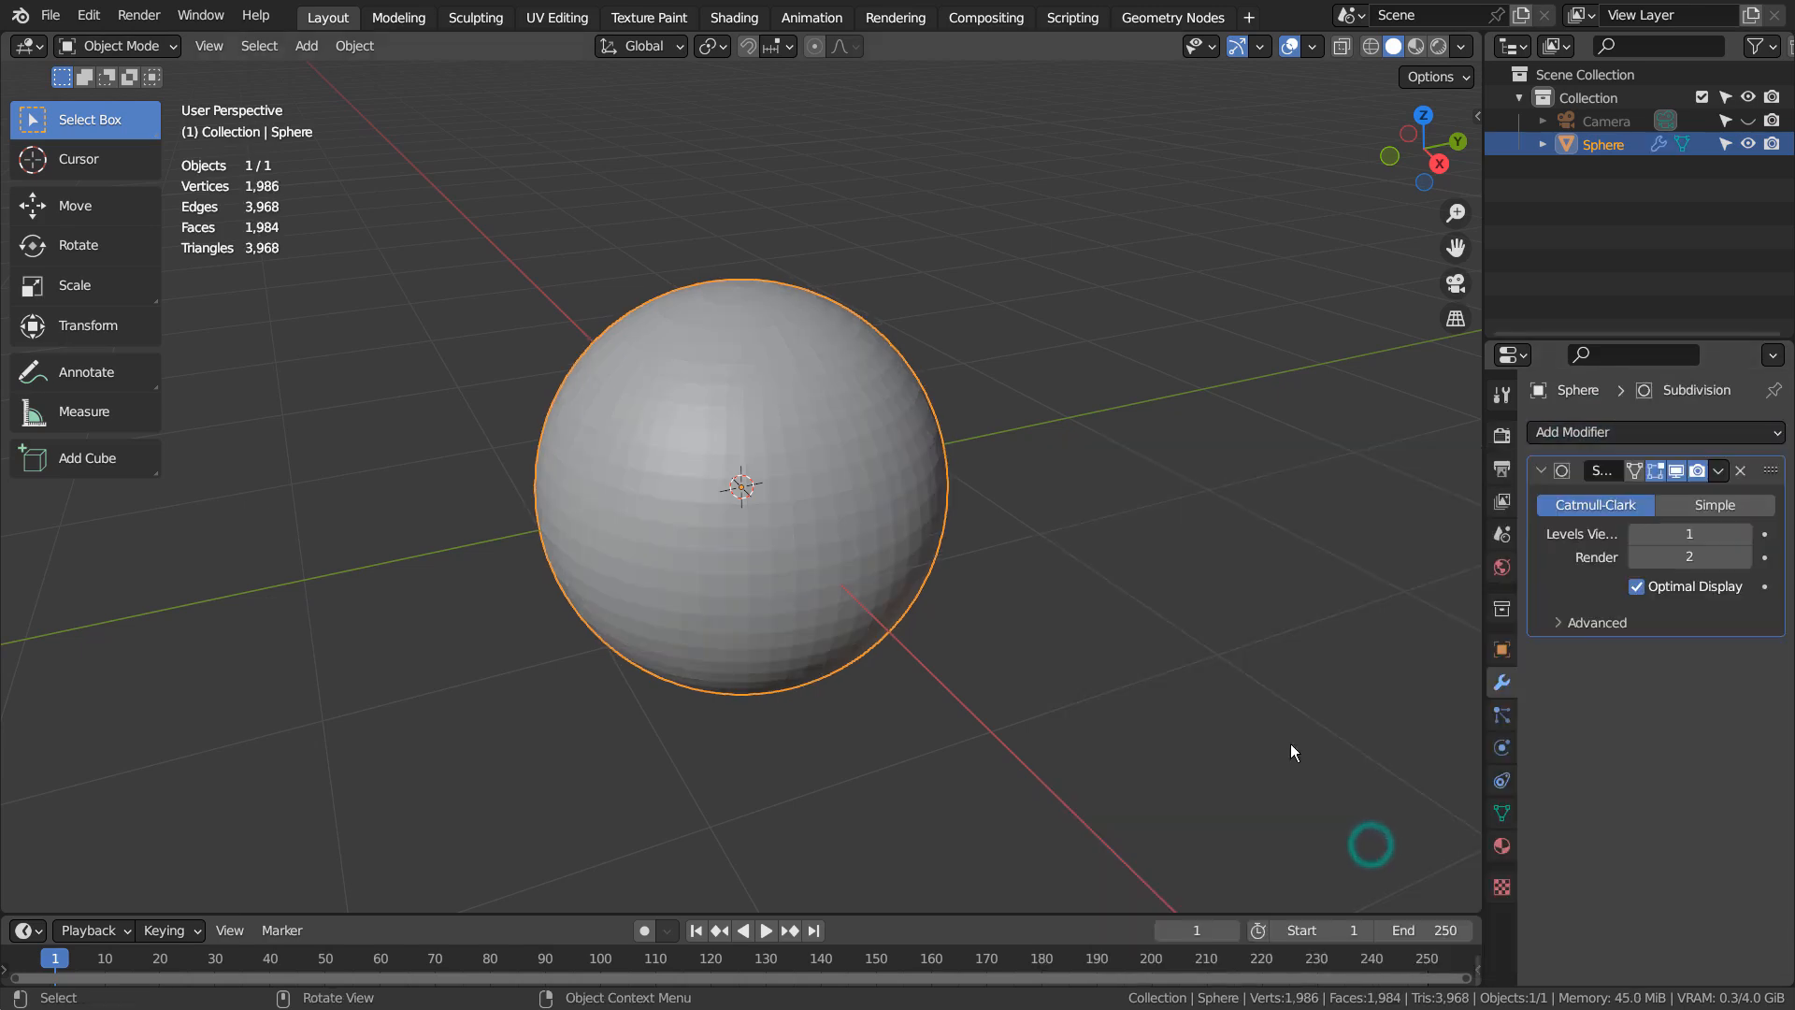
{"action": "left_click", "coordinate": [1744, 556]}
{"action": "left_click", "coordinate": [1743, 534]}
{"action": "left_click", "coordinate": [1744, 534]}
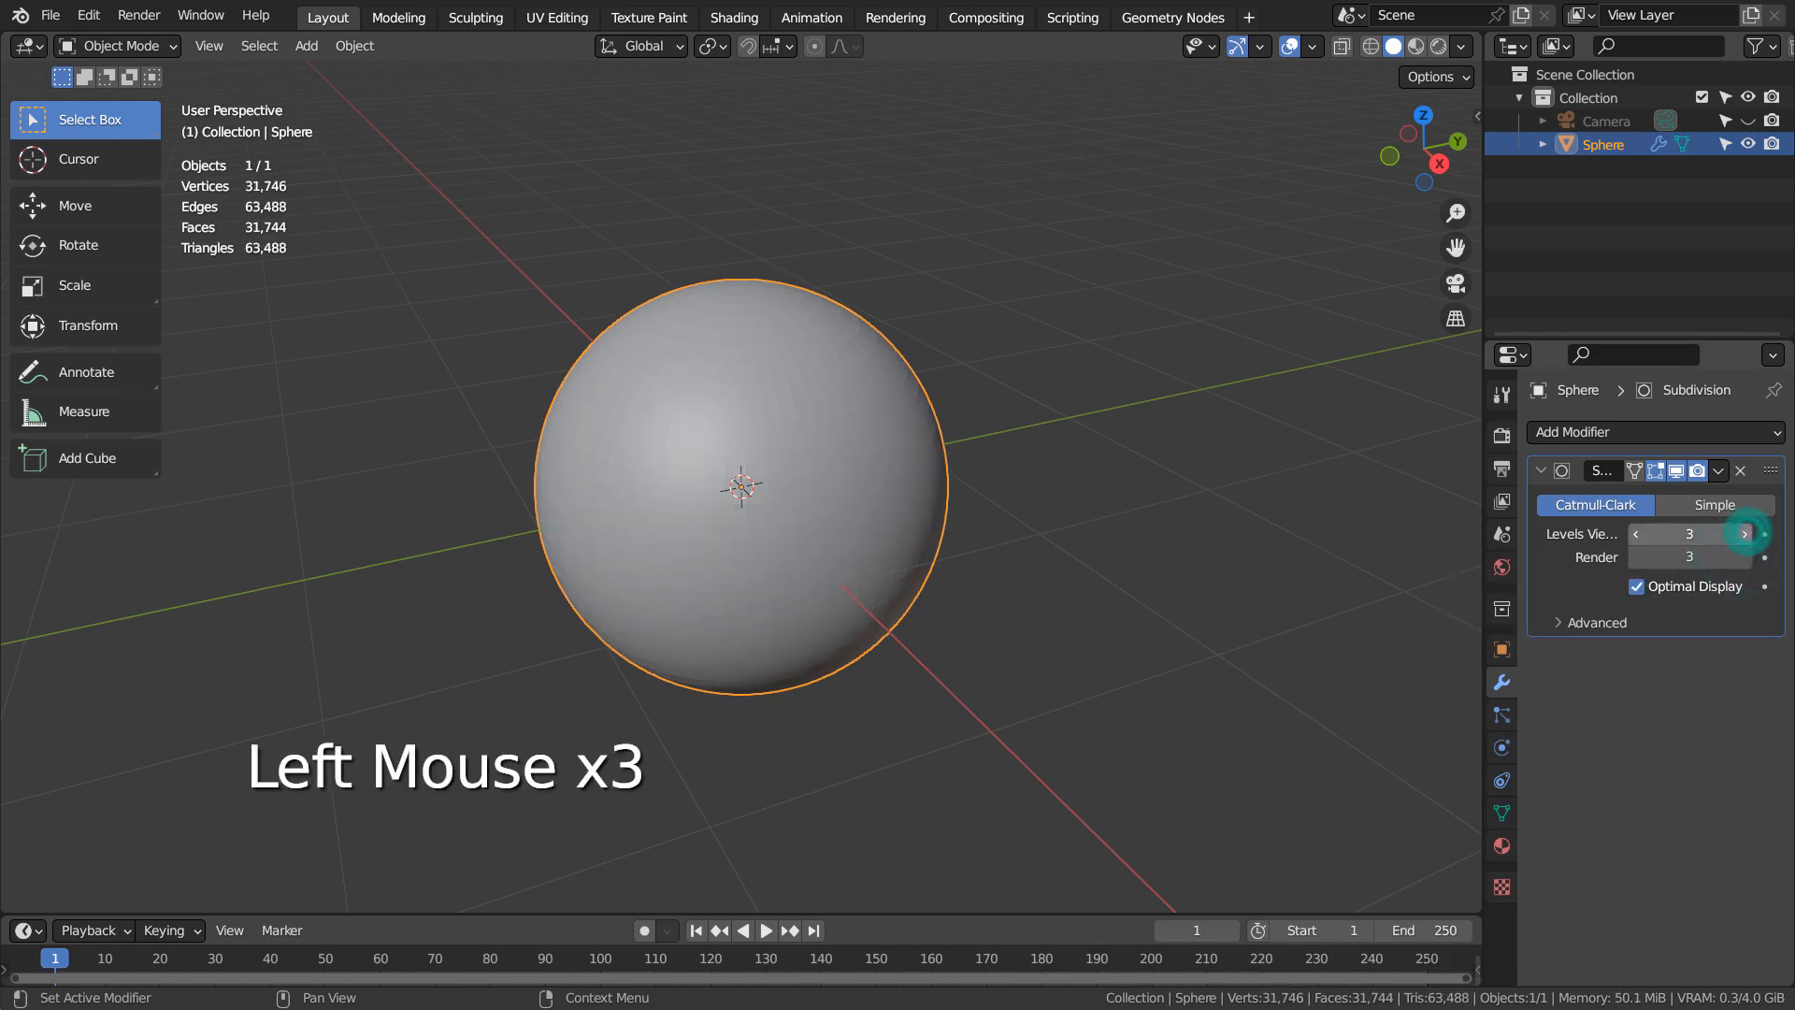
{"action": "left_click", "coordinate": [1740, 472]}
Try subdividing the sphere's whole mesh twice in Edit Mode, and undo both subdivisions.
{"action": "key", "text": "Tab"}
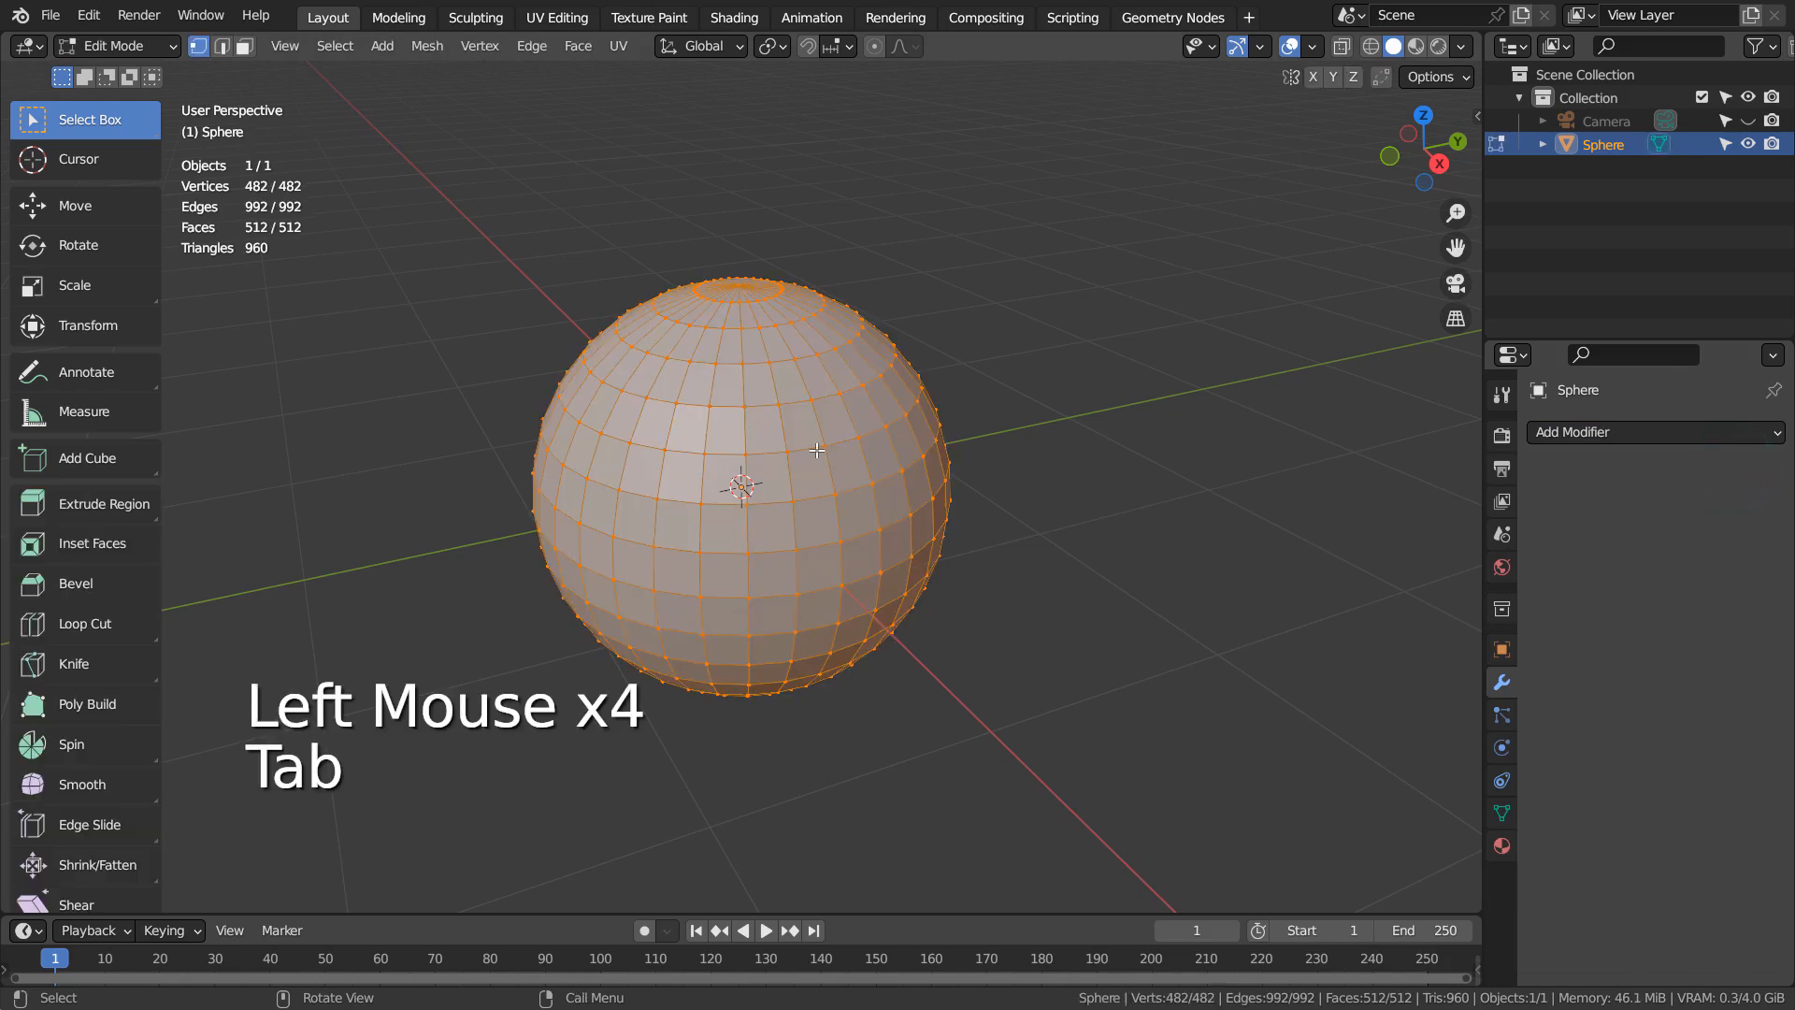
{"action": "right_click", "coordinate": [817, 451]}
{"action": "right_click", "coordinate": [816, 451]}
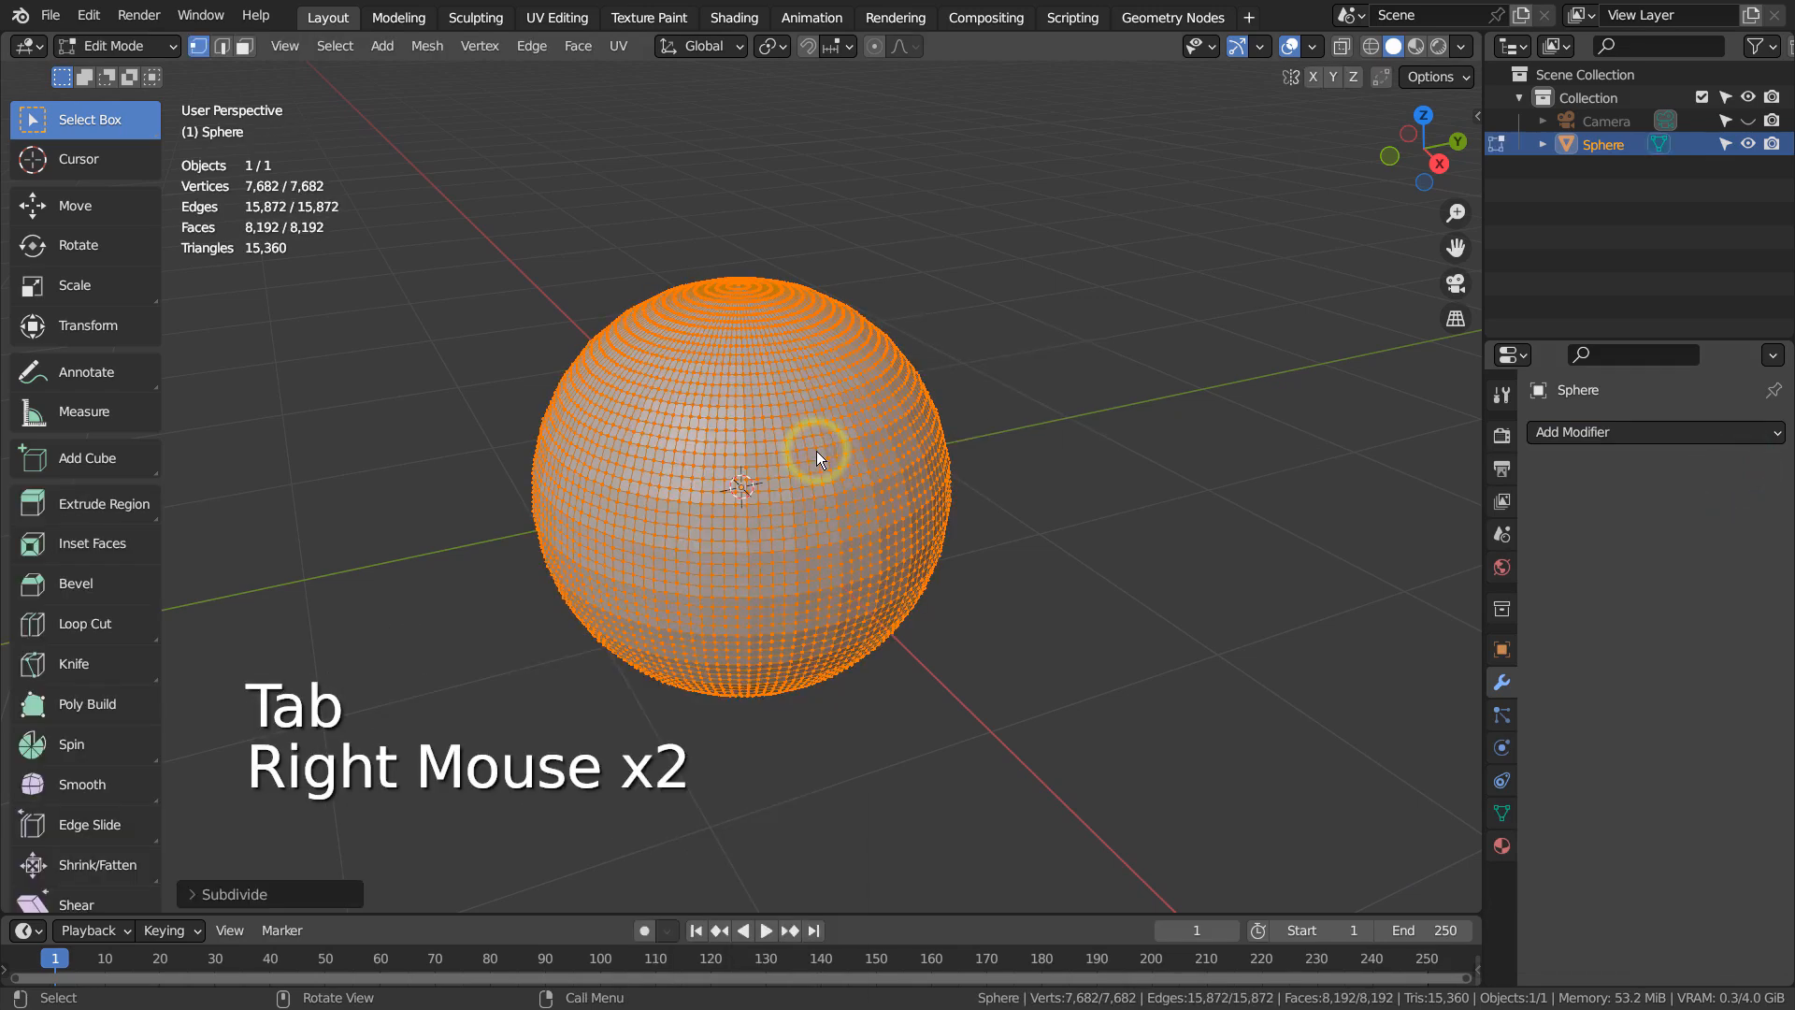
{"action": "key", "text": "ctrl+z"}
{"action": "key", "text": "ctrl+z"}
{"action": "right_click", "coordinate": [816, 451]}
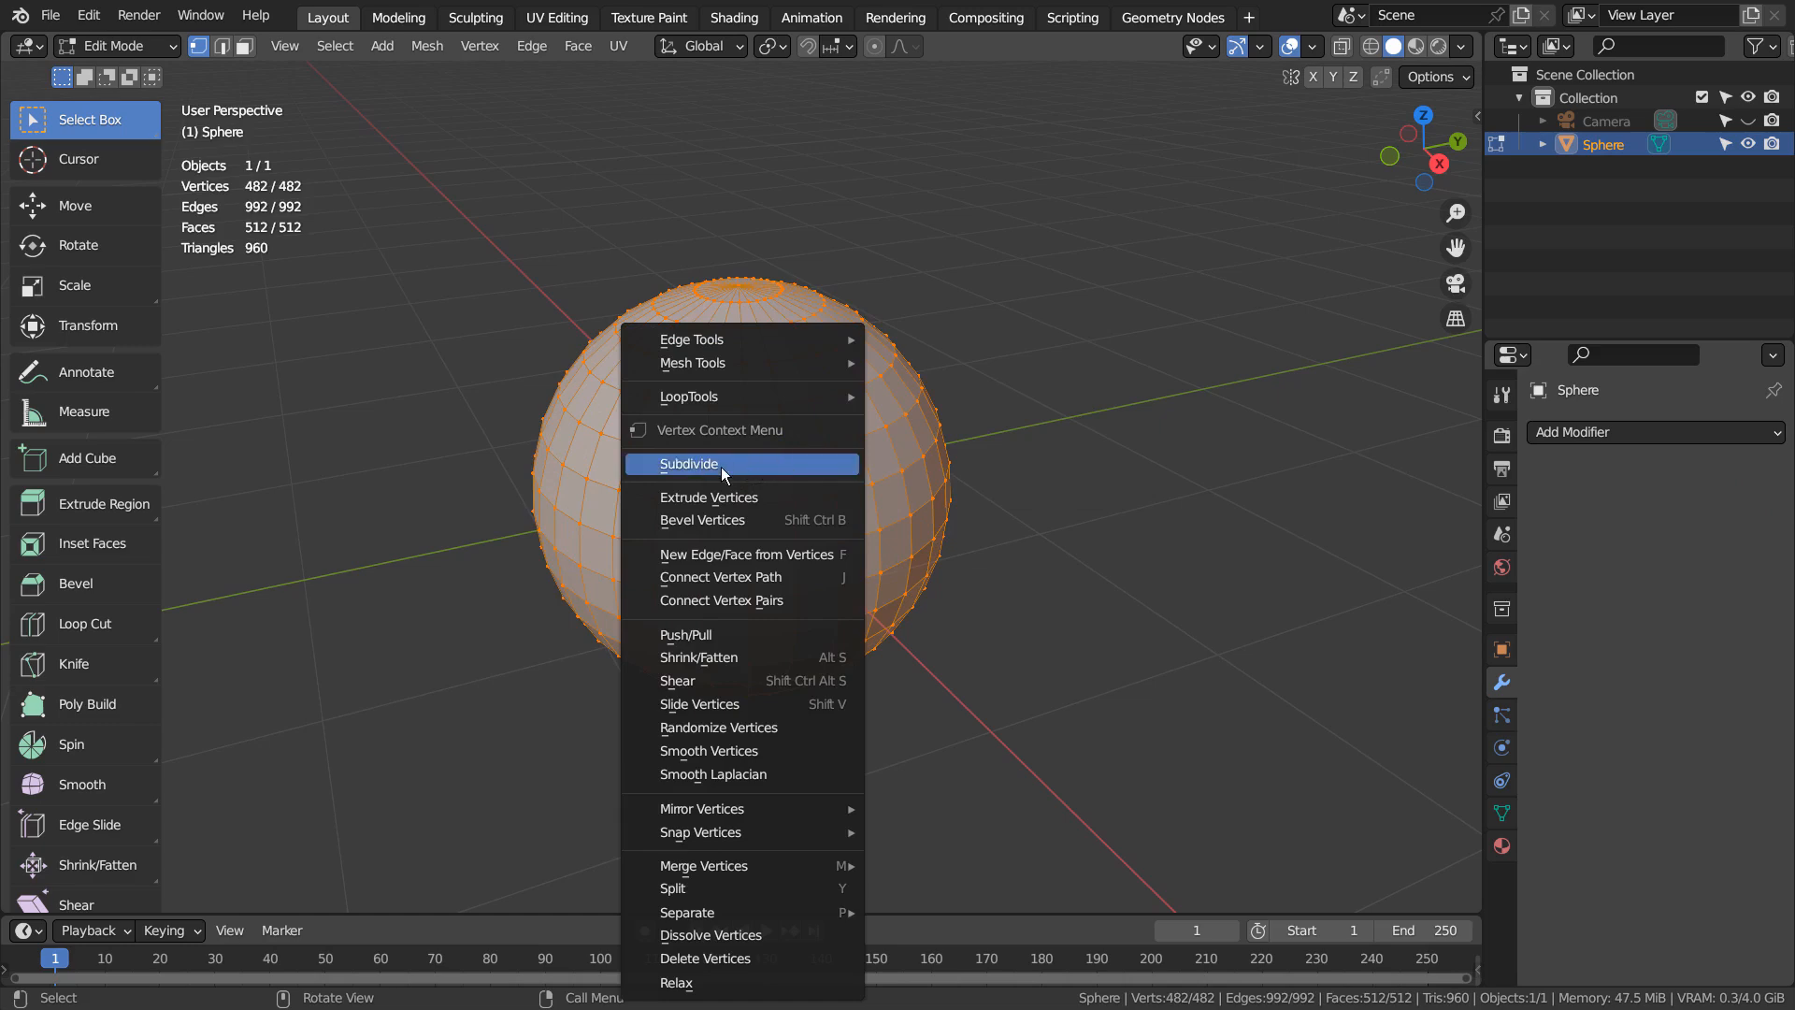
{"action": "left_click", "coordinate": [1027, 458]}
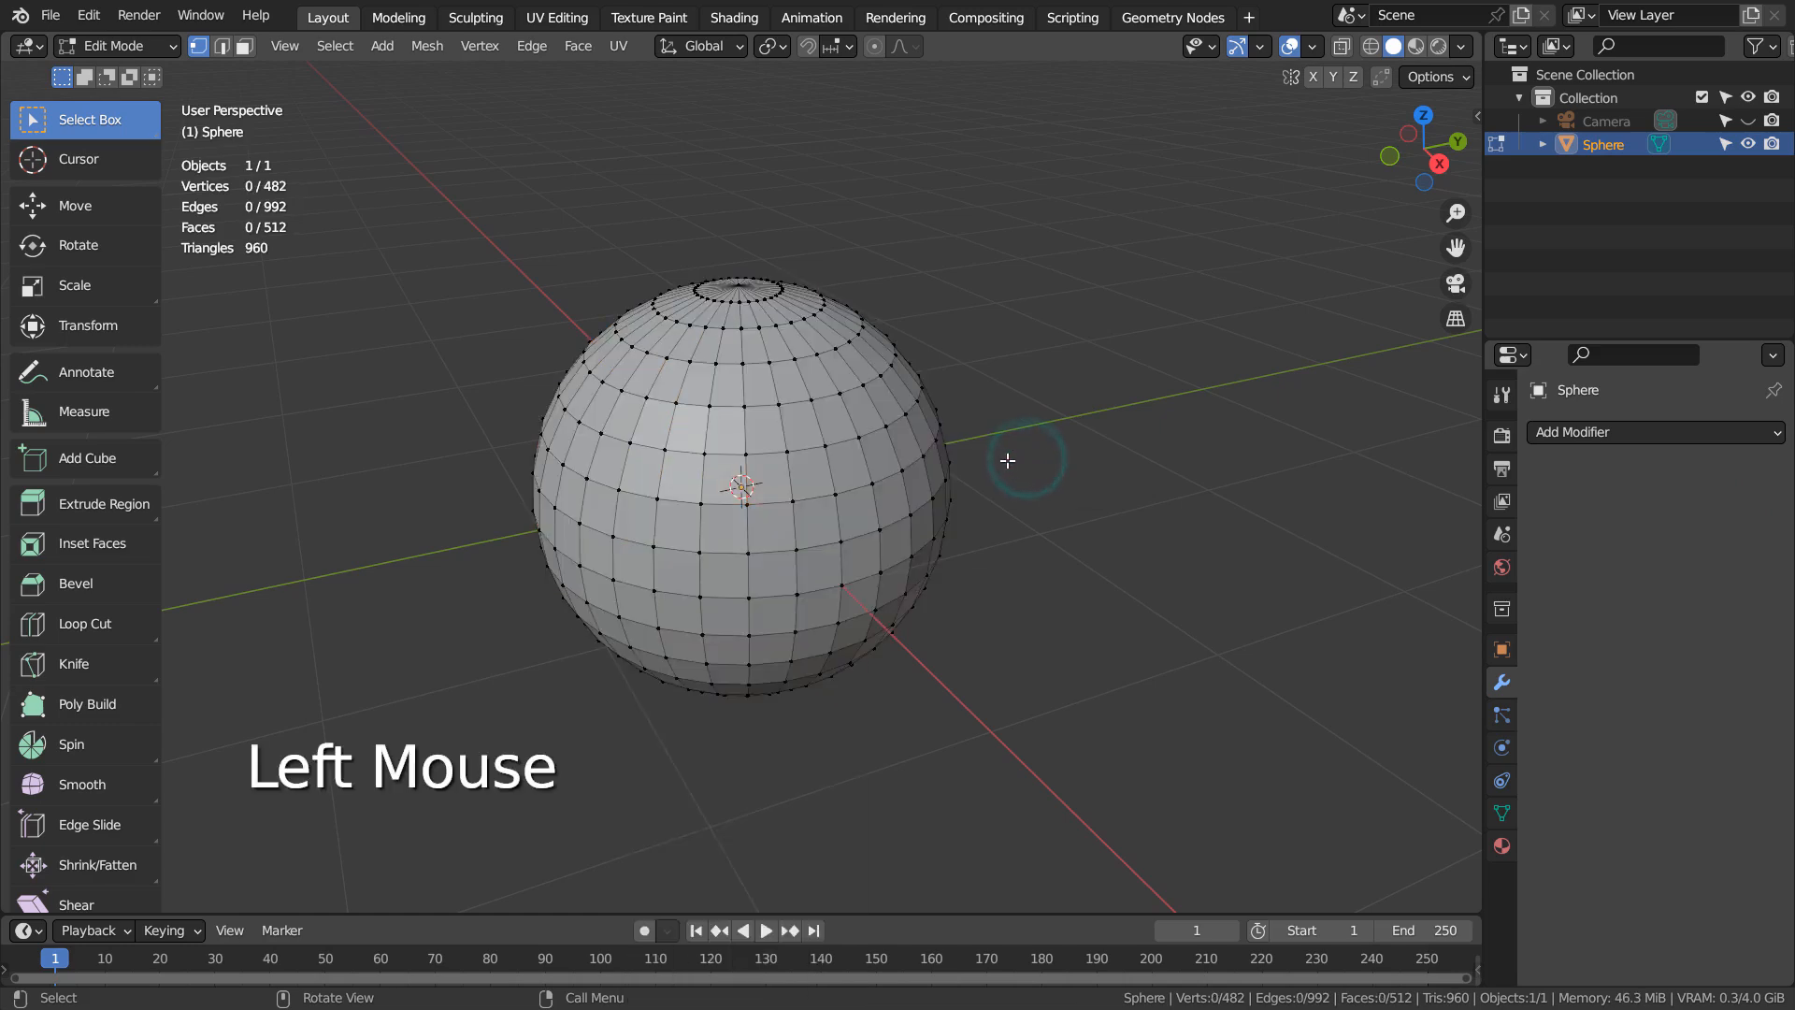
In Object Mode, give the sphere a Subdivision modifier at viewport level 3 and add a Decimate modifier.
{"action": "key", "text": "Tab"}
{"action": "key", "text": "ctrl+3"}
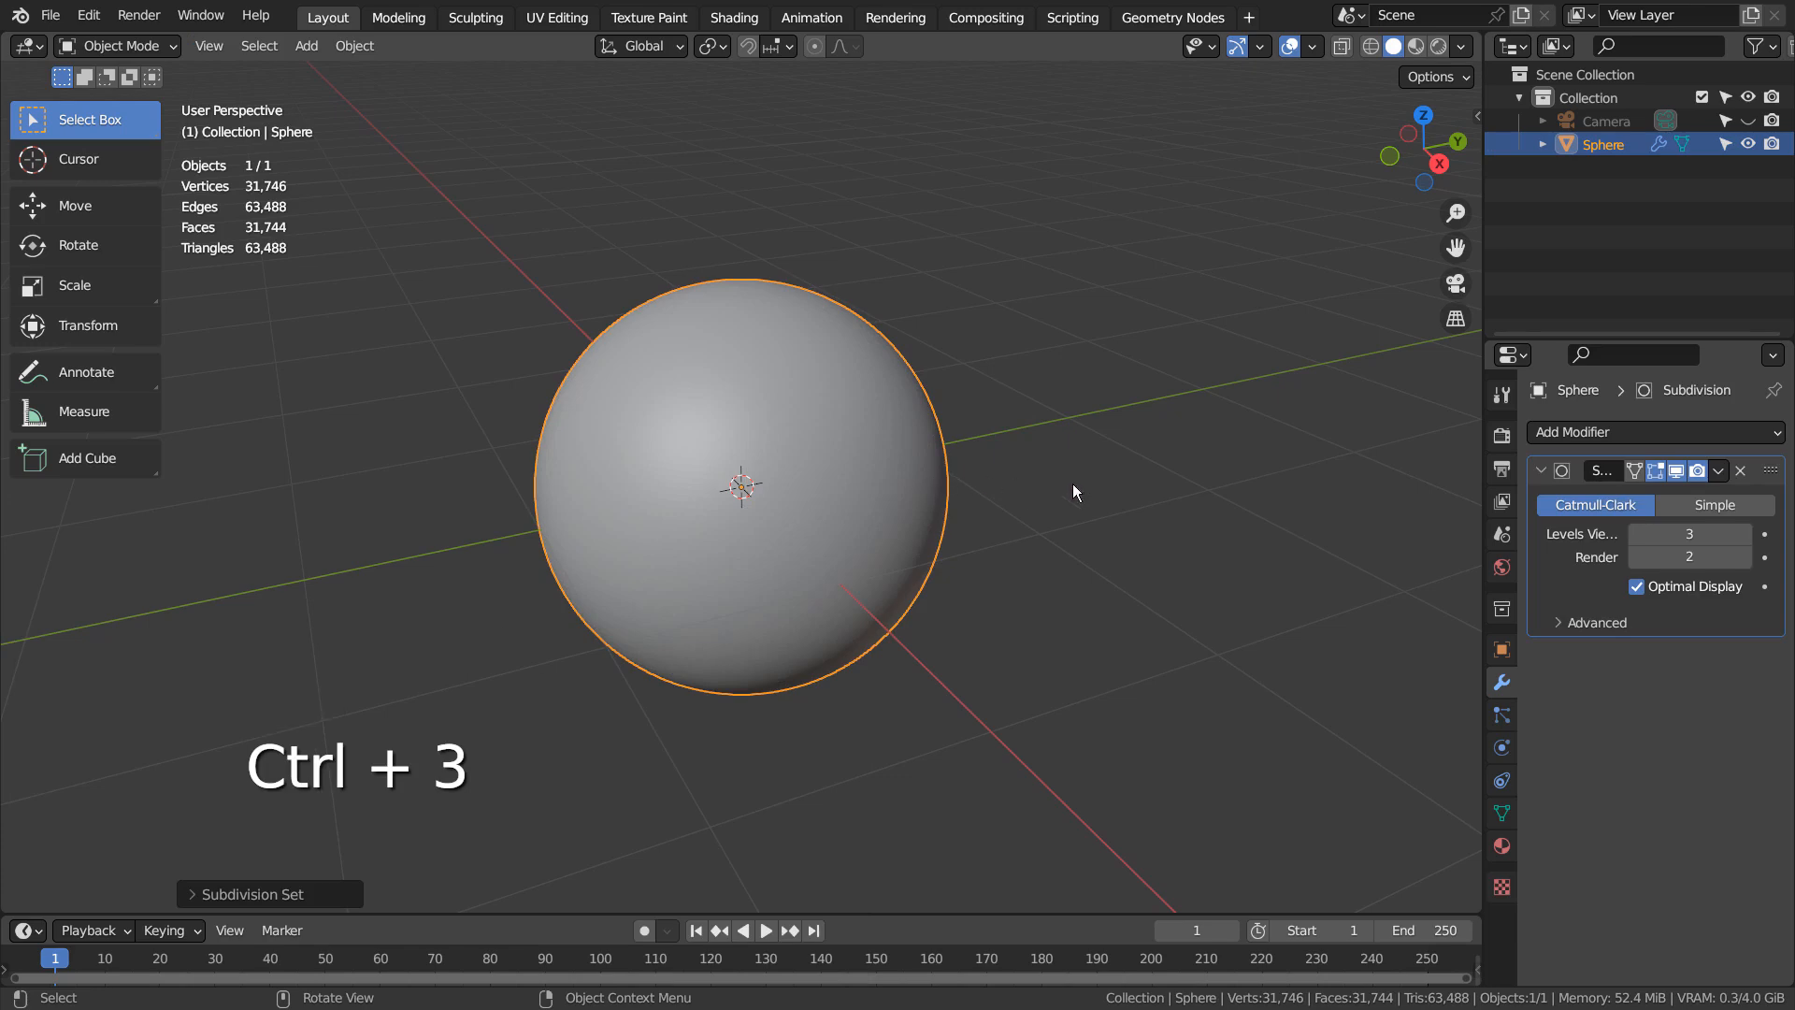
{"action": "left_click", "coordinate": [1652, 439]}
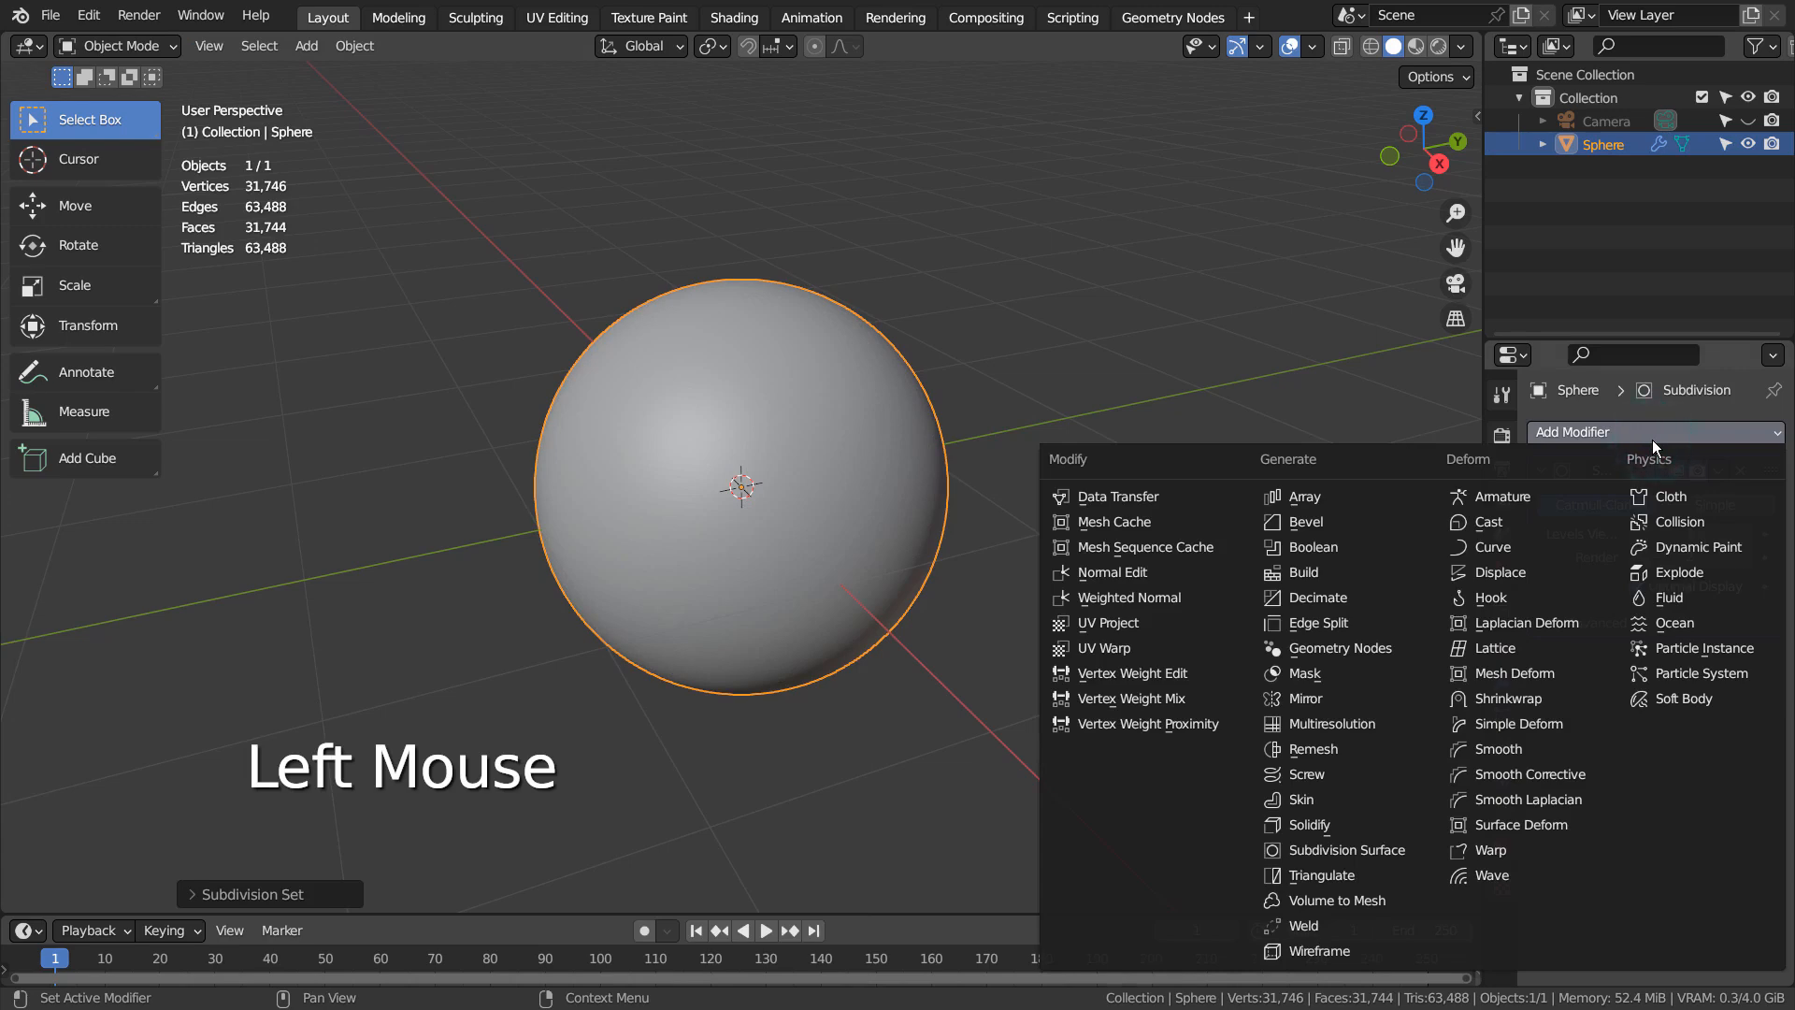
{"action": "left_click", "coordinate": [1322, 601]}
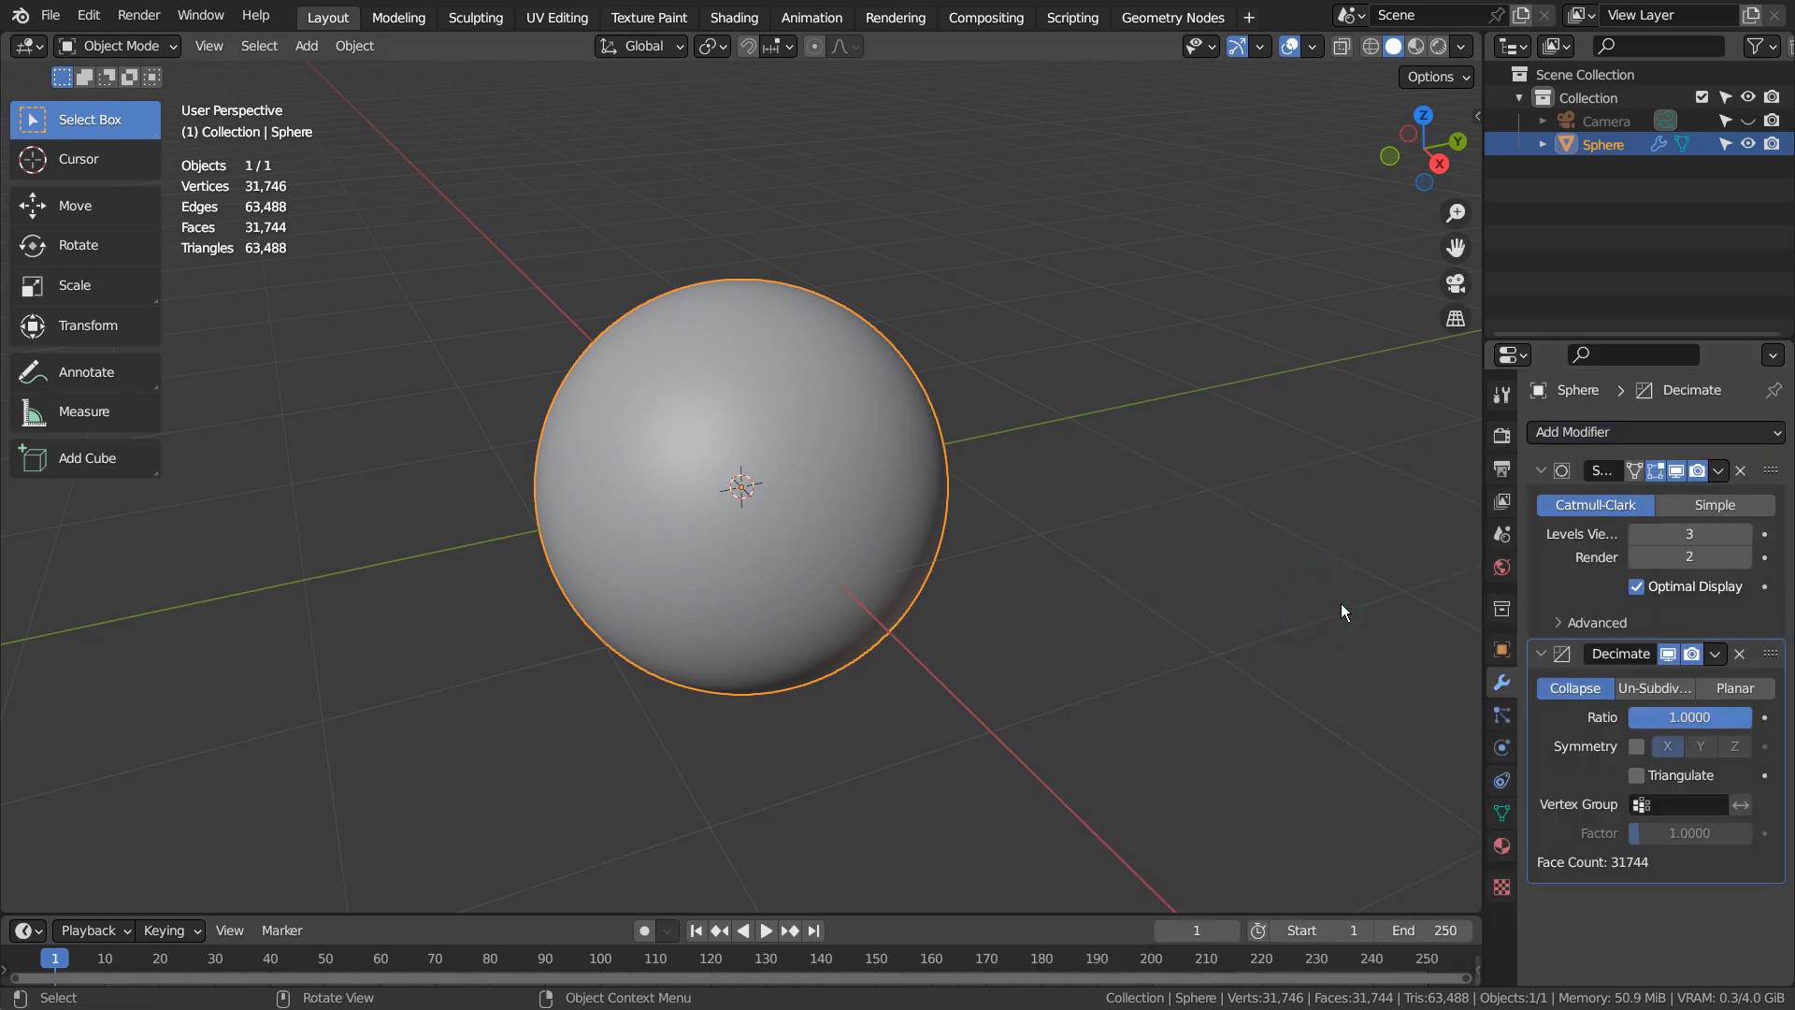
Set the Decimate modifier to Un-Subdivide with 1 iteration and display the sphere in wireframe.
{"action": "left_click", "coordinate": [1666, 690]}
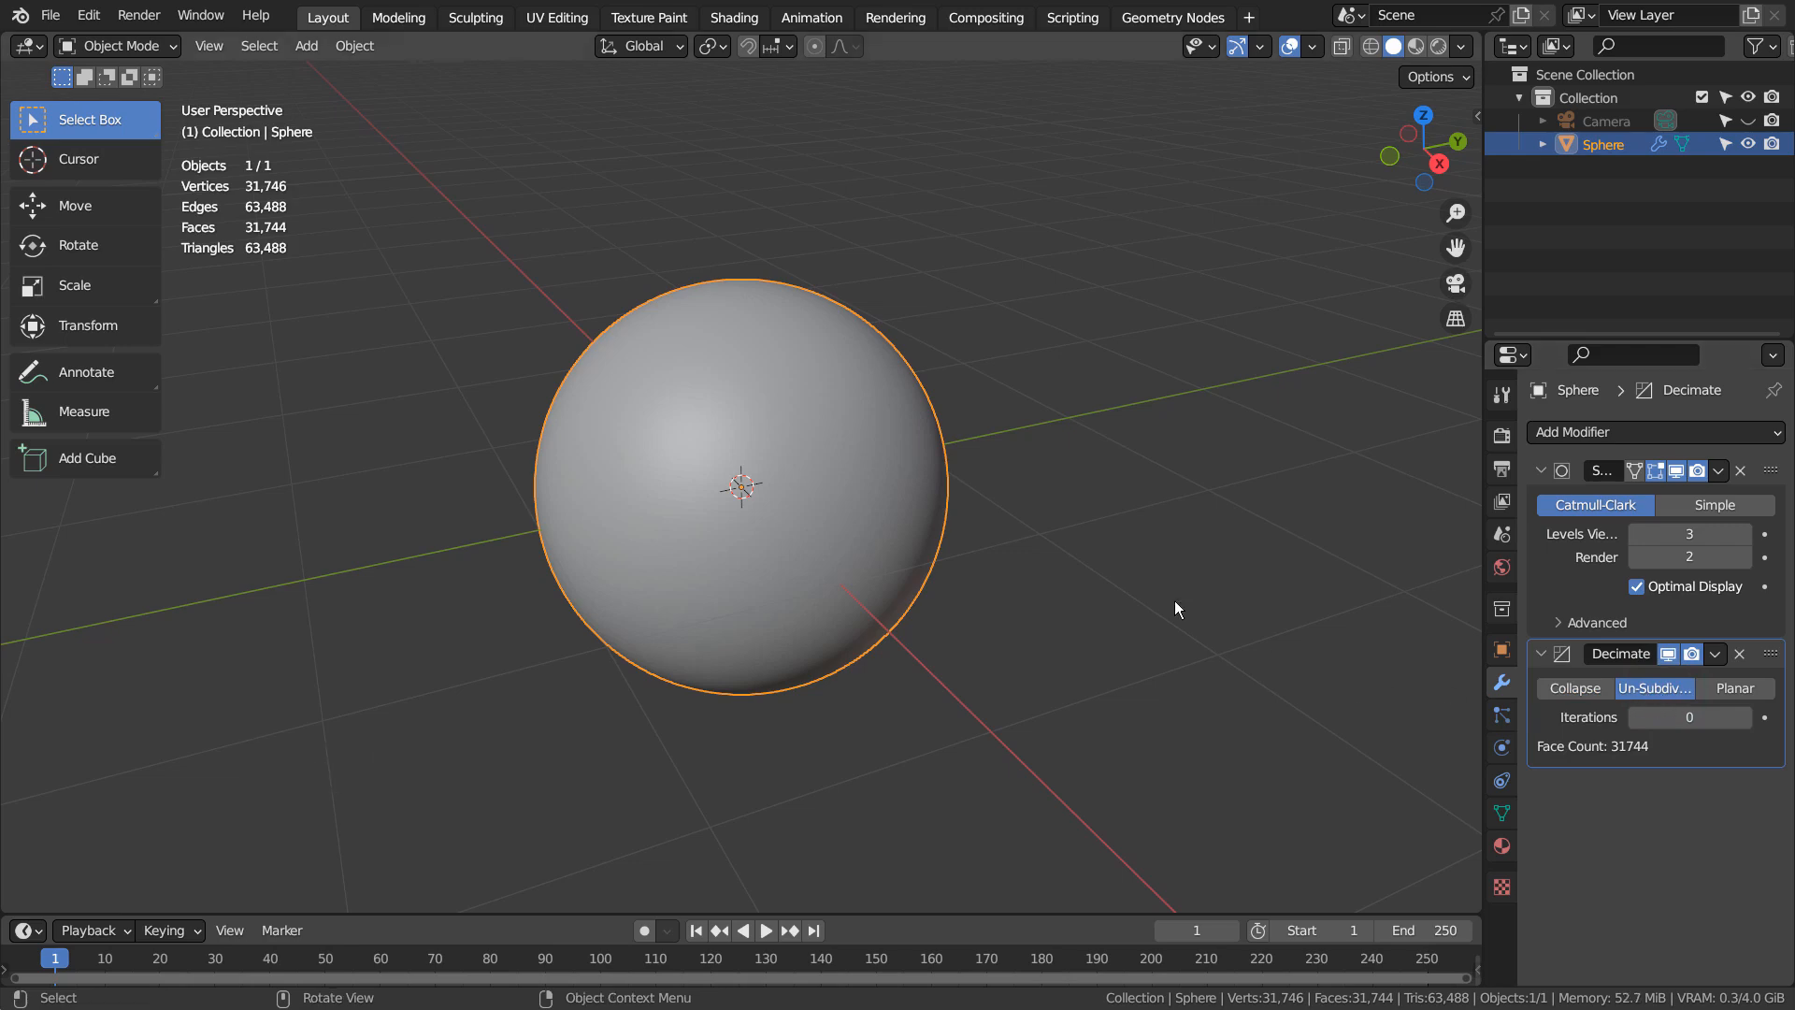
{"action": "key", "text": "shift+z"}
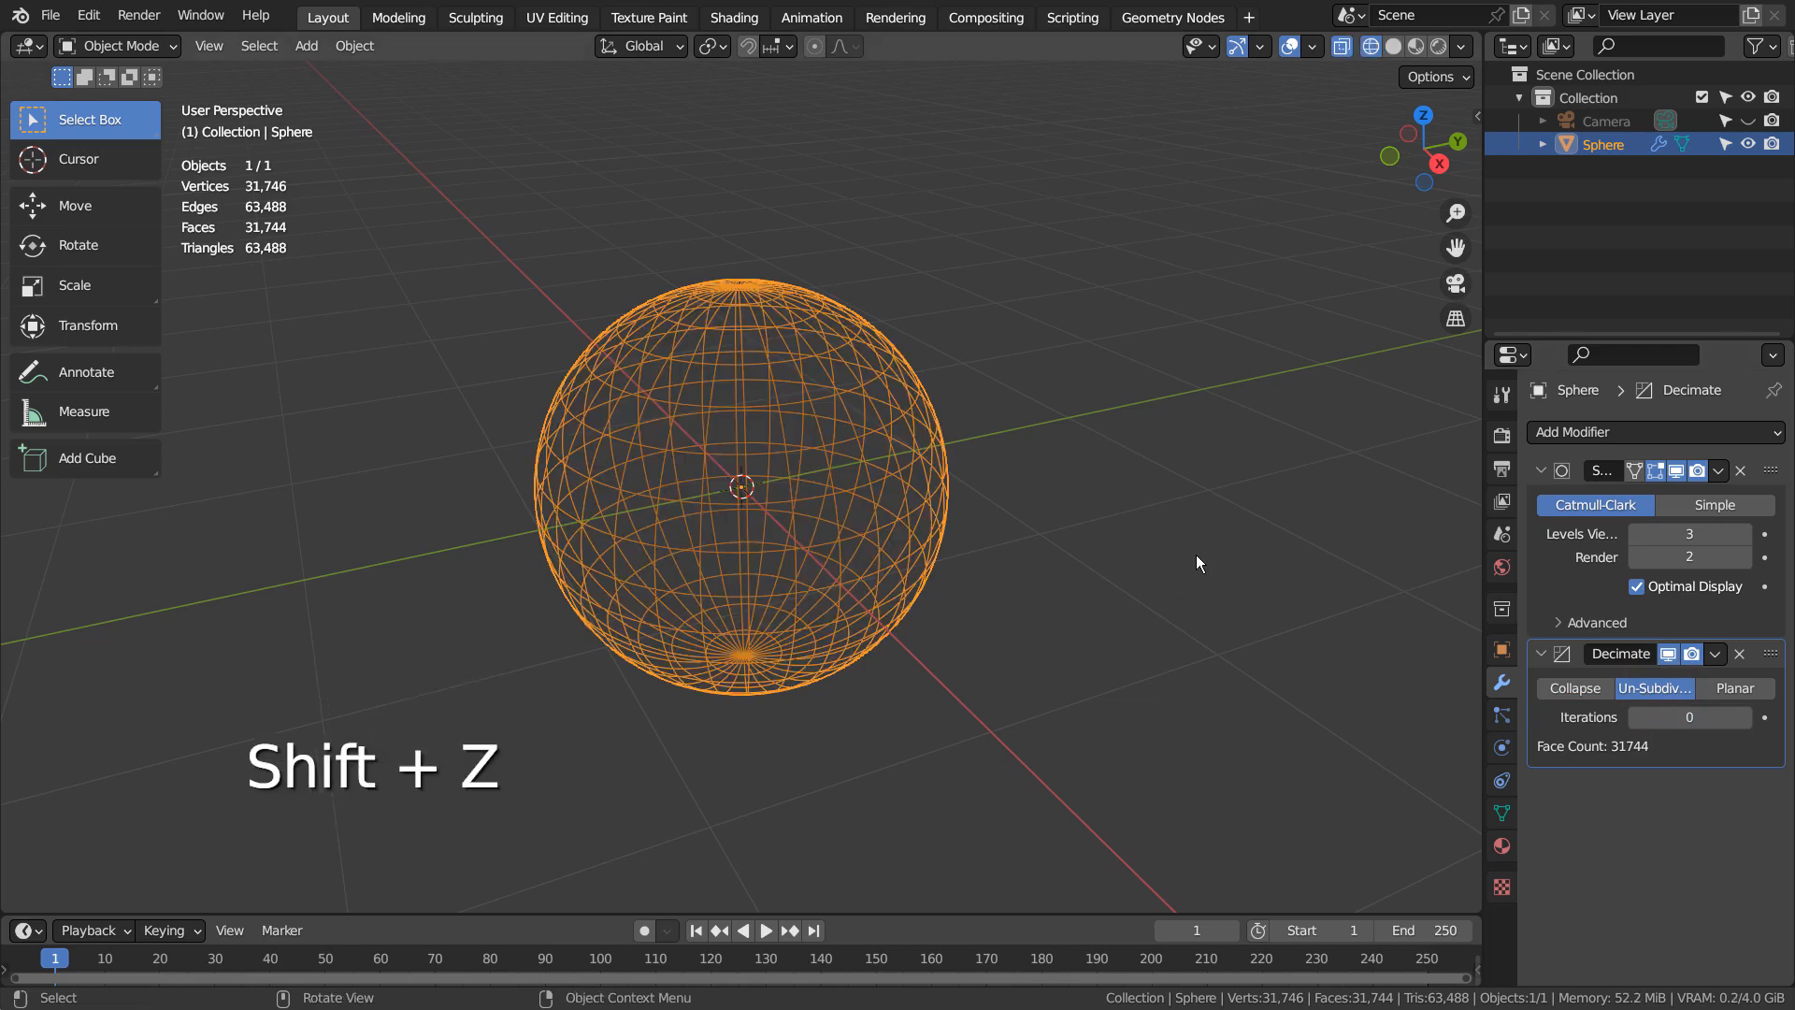
{"action": "left_click", "coordinate": [1745, 717]}
{"action": "scroll", "coordinate": [907, 485], "scroll_direction": "up", "scroll_amount": 5}
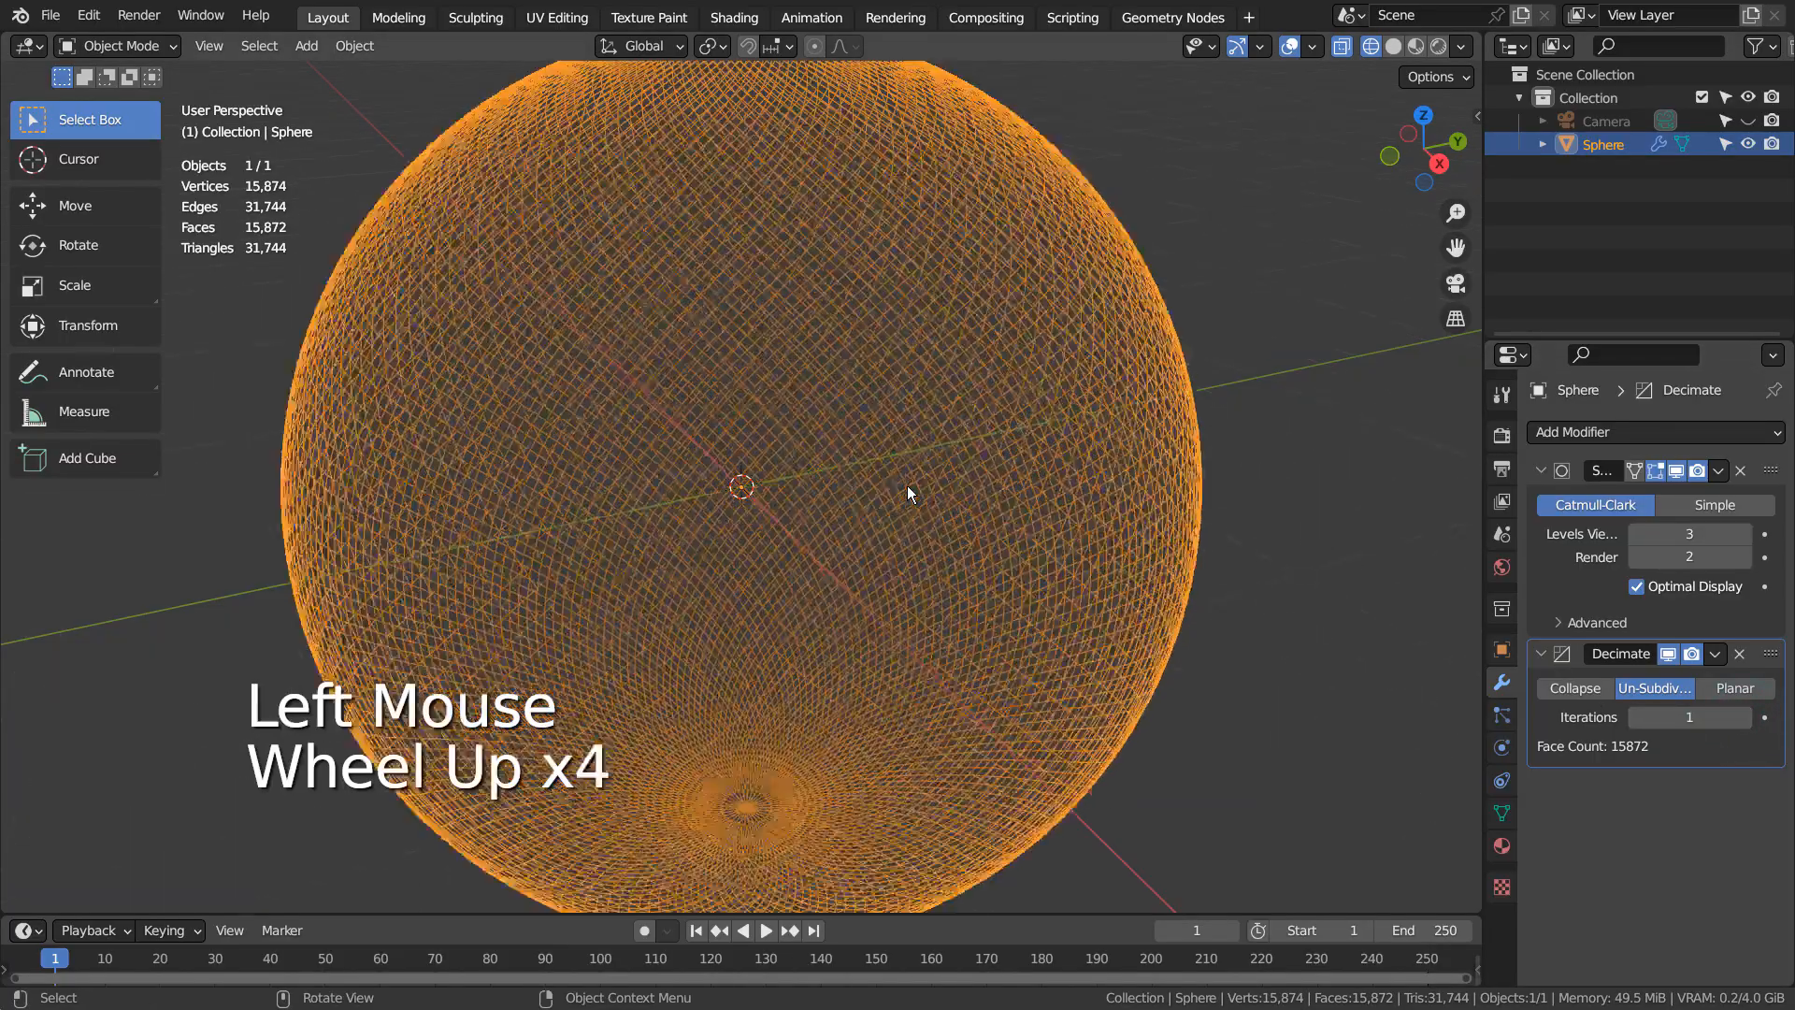
{"action": "middle_click_drag", "start_coordinate": [907, 485], "coordinate": [945, 486]}
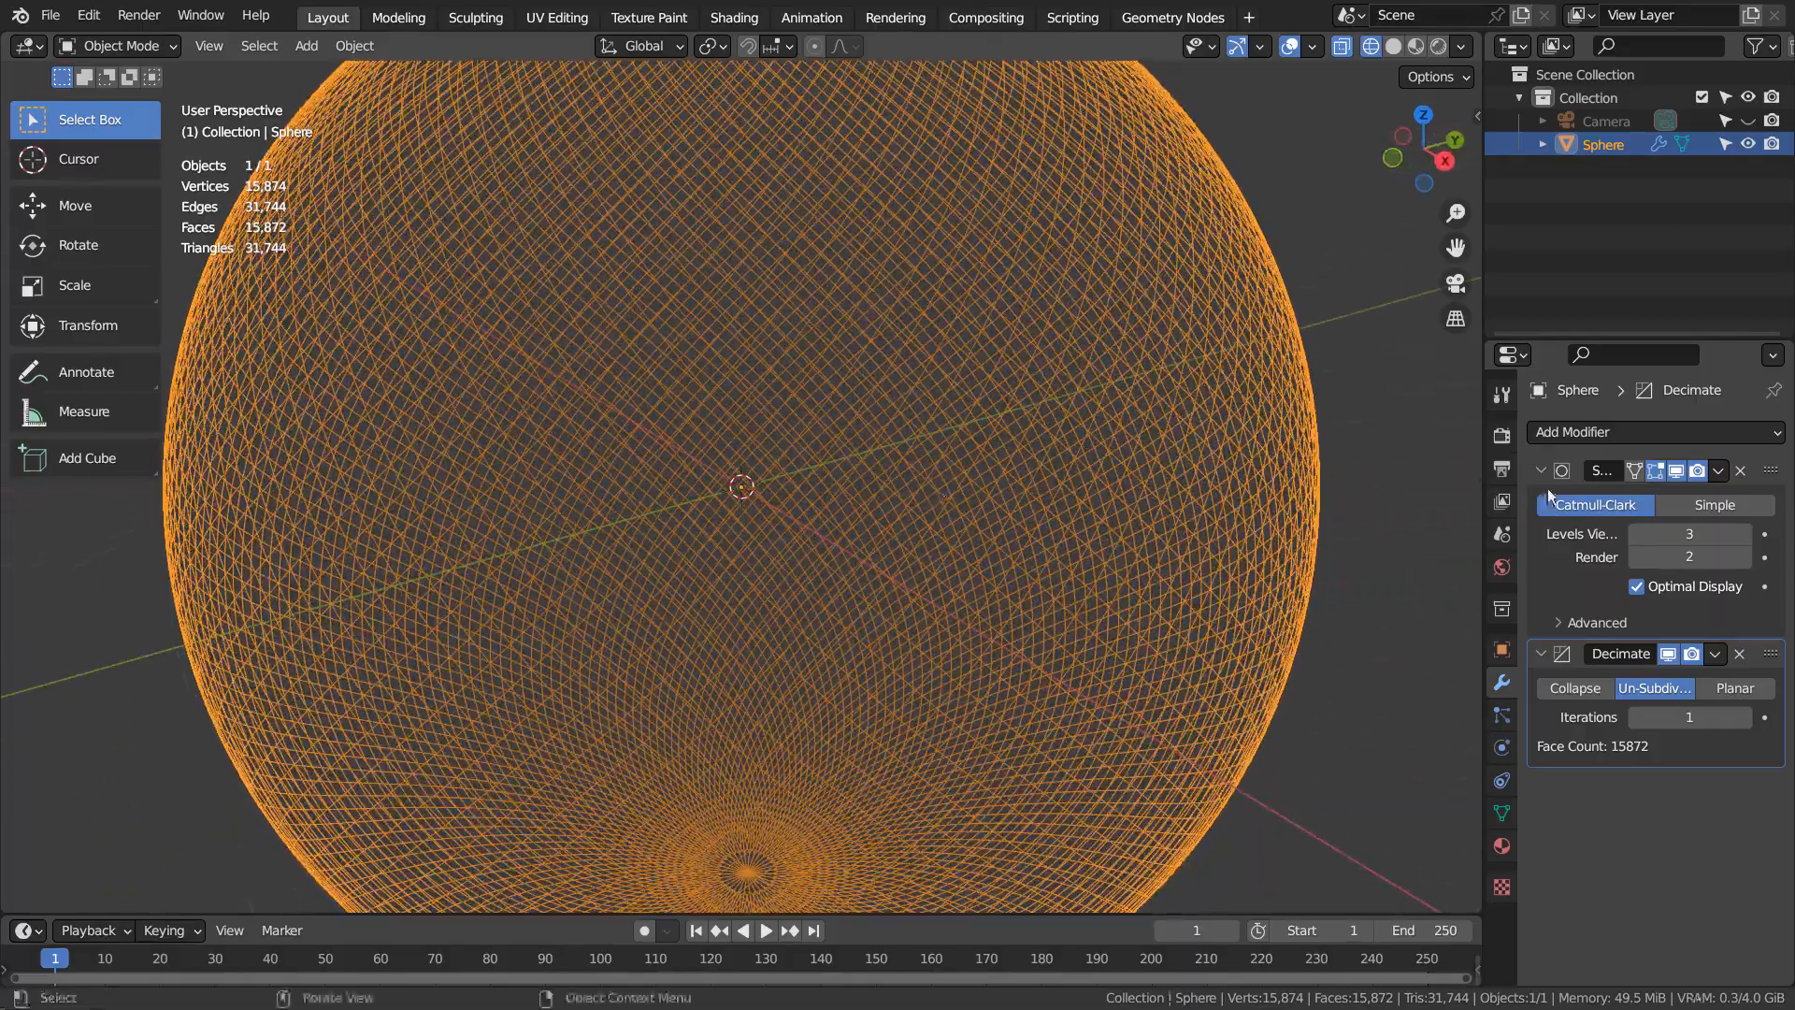
Try Subdivision viewport and render levels of 1, and undo the level changes.
{"action": "left_click", "coordinate": [1637, 533]}
{"action": "left_click", "coordinate": [1636, 533]}
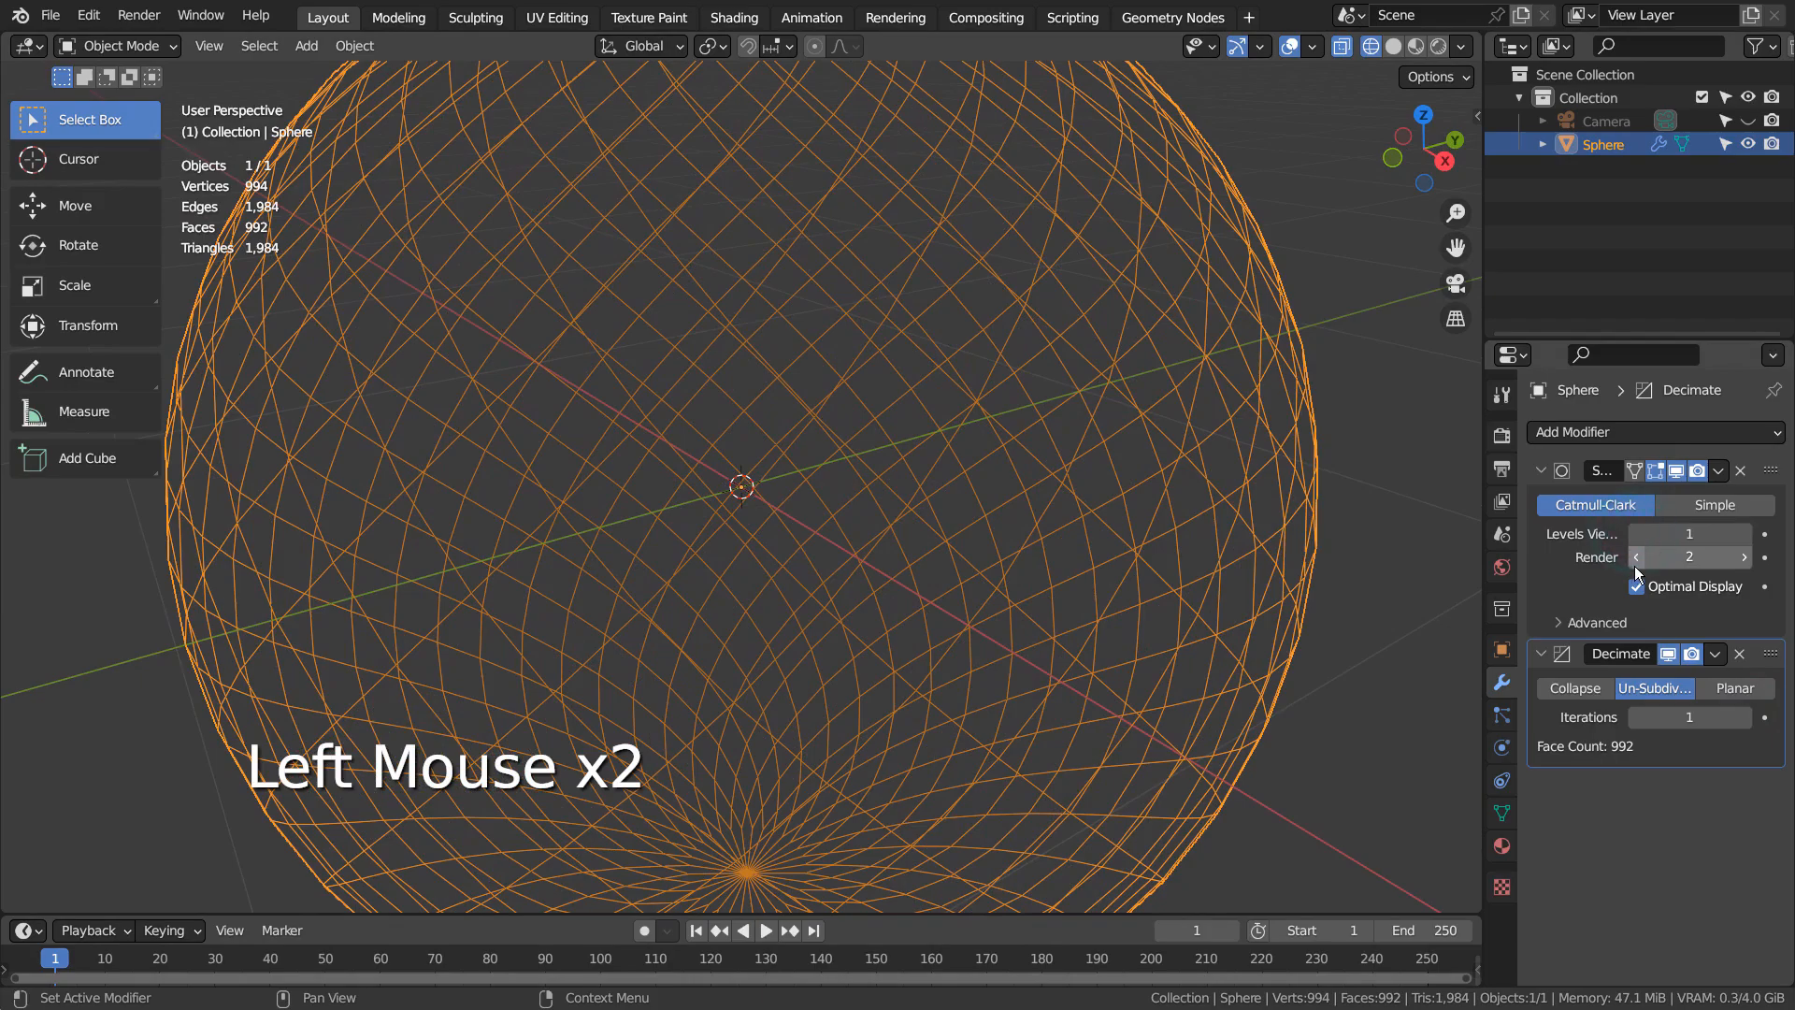
{"action": "scroll", "coordinate": [1302, 542], "scroll_direction": "down", "scroll_amount": 3}
{"action": "middle_click_drag", "start_coordinate": [1301, 542], "coordinate": [1102, 563]}
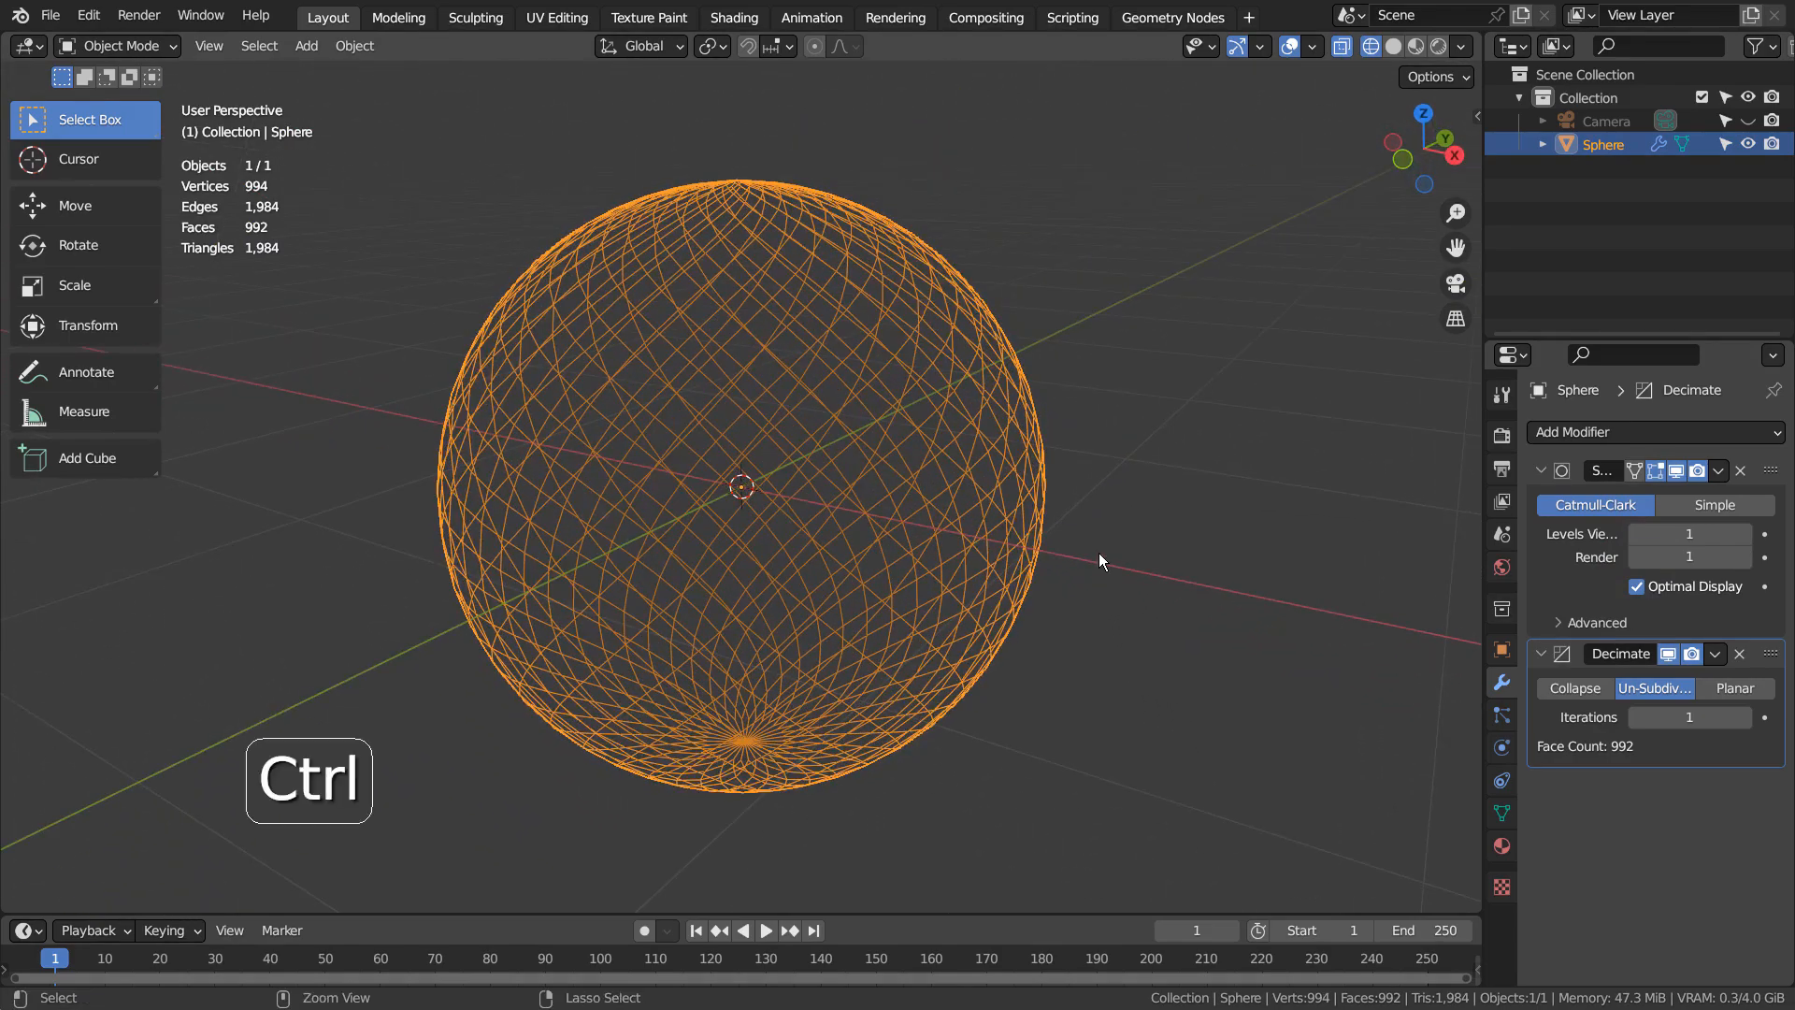
{"action": "key", "text": "ctrl+z"}
{"action": "left_click", "coordinate": [1129, 475]}
{"action": "key", "text": "ctrl+z"}
{"action": "key", "text": "ctrl+z"}
{"action": "key", "text": "ctrl+z"}
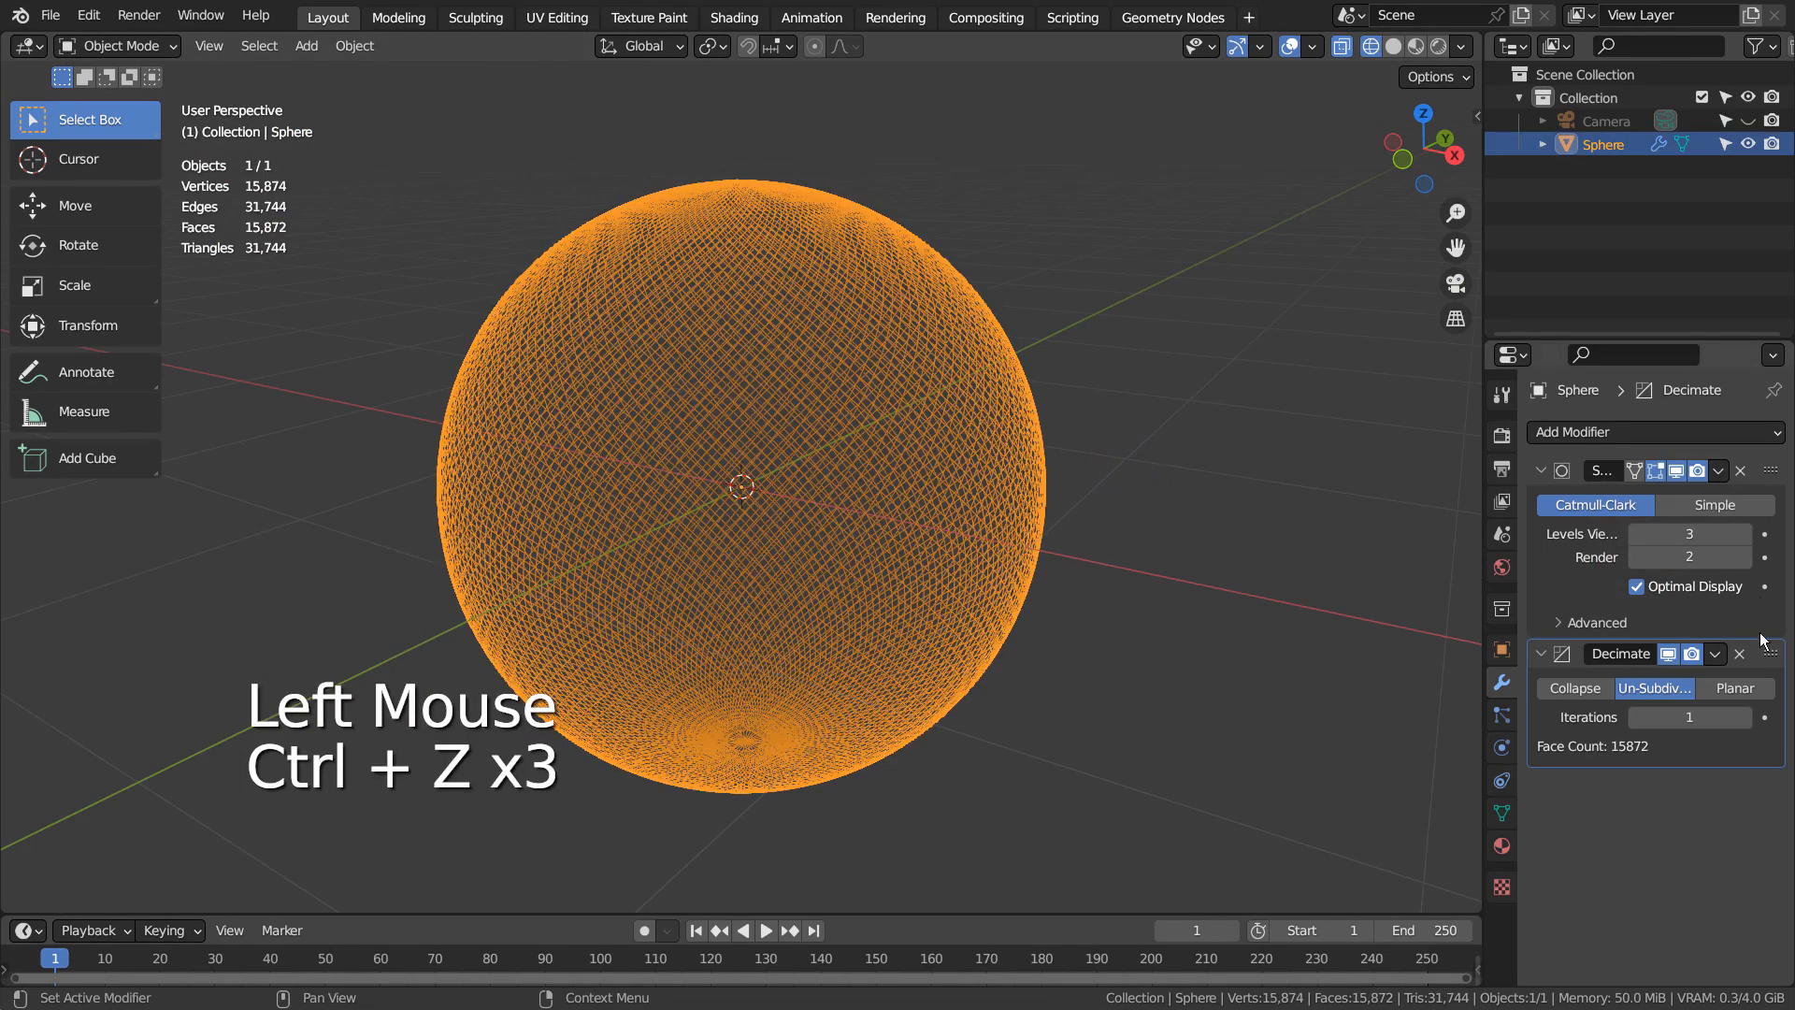
{"action": "key", "text": "ctrl"}
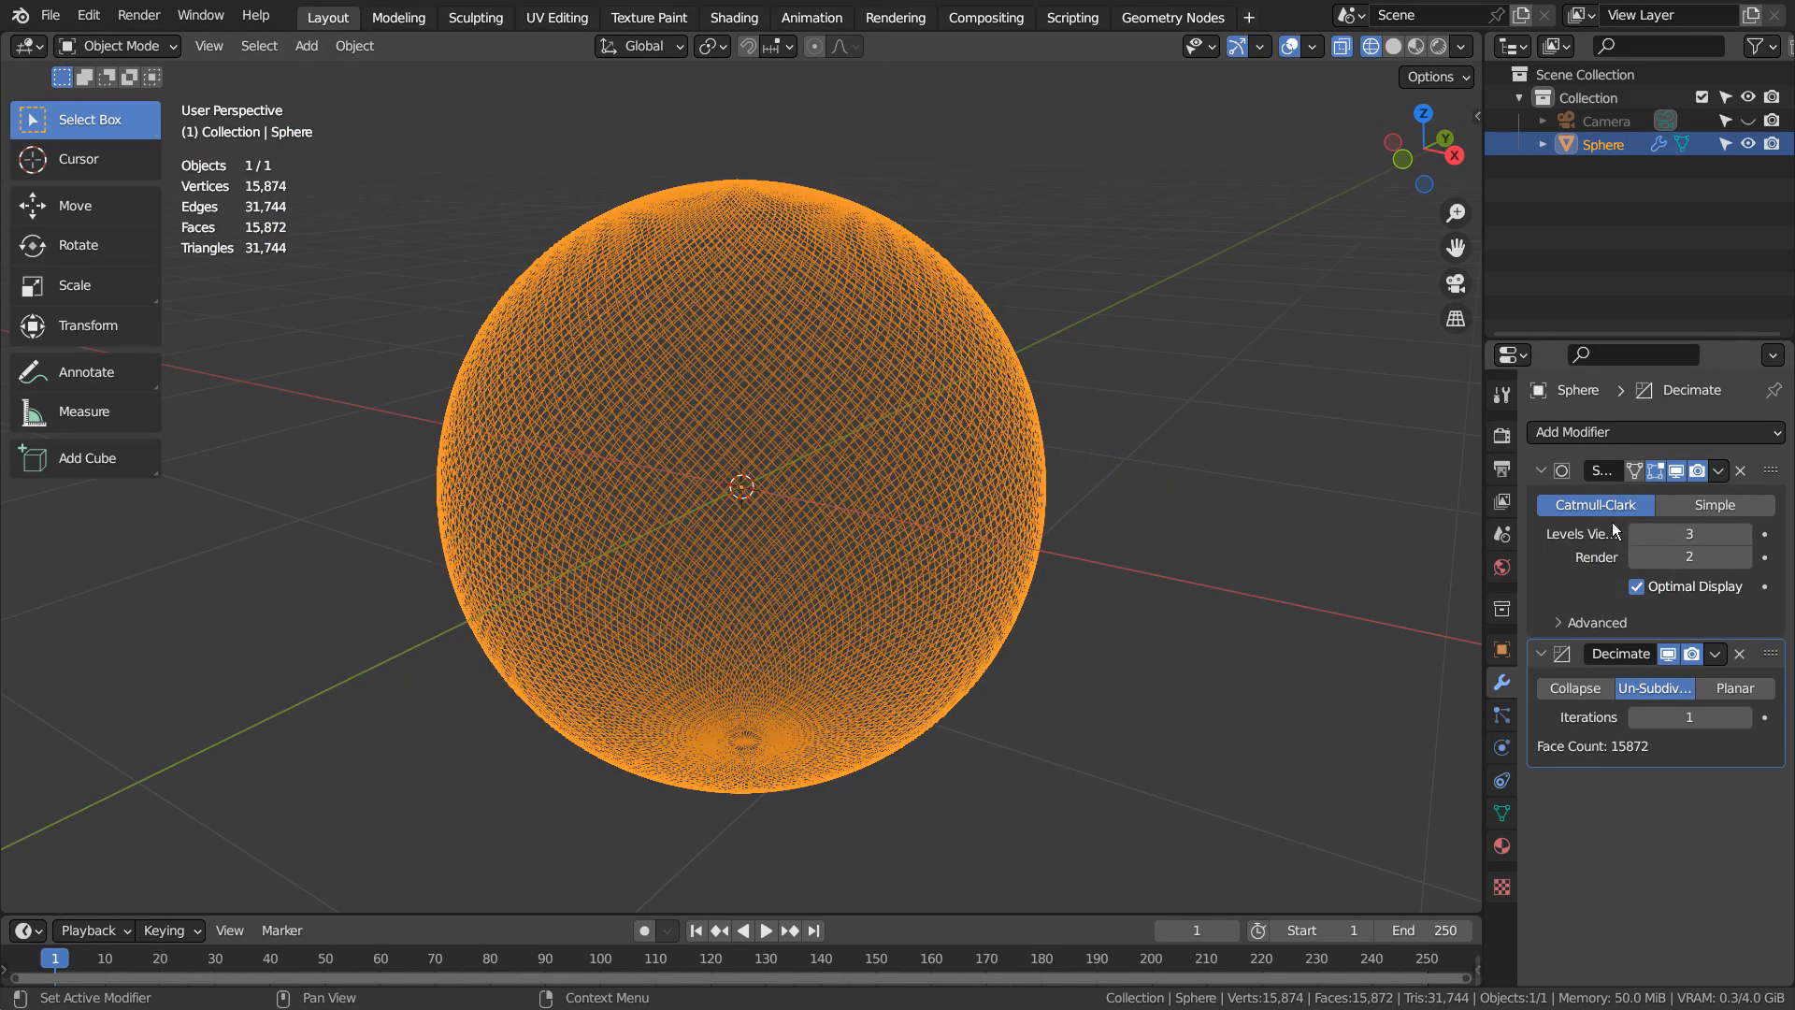
Set the Subdivision viewport and render levels to 1, and disable the Decimate modifier's viewport display in solid shading.
{"action": "left_click", "coordinate": [1634, 535]}
{"action": "left_click", "coordinate": [1635, 535]}
{"action": "left_click", "coordinate": [1634, 557]}
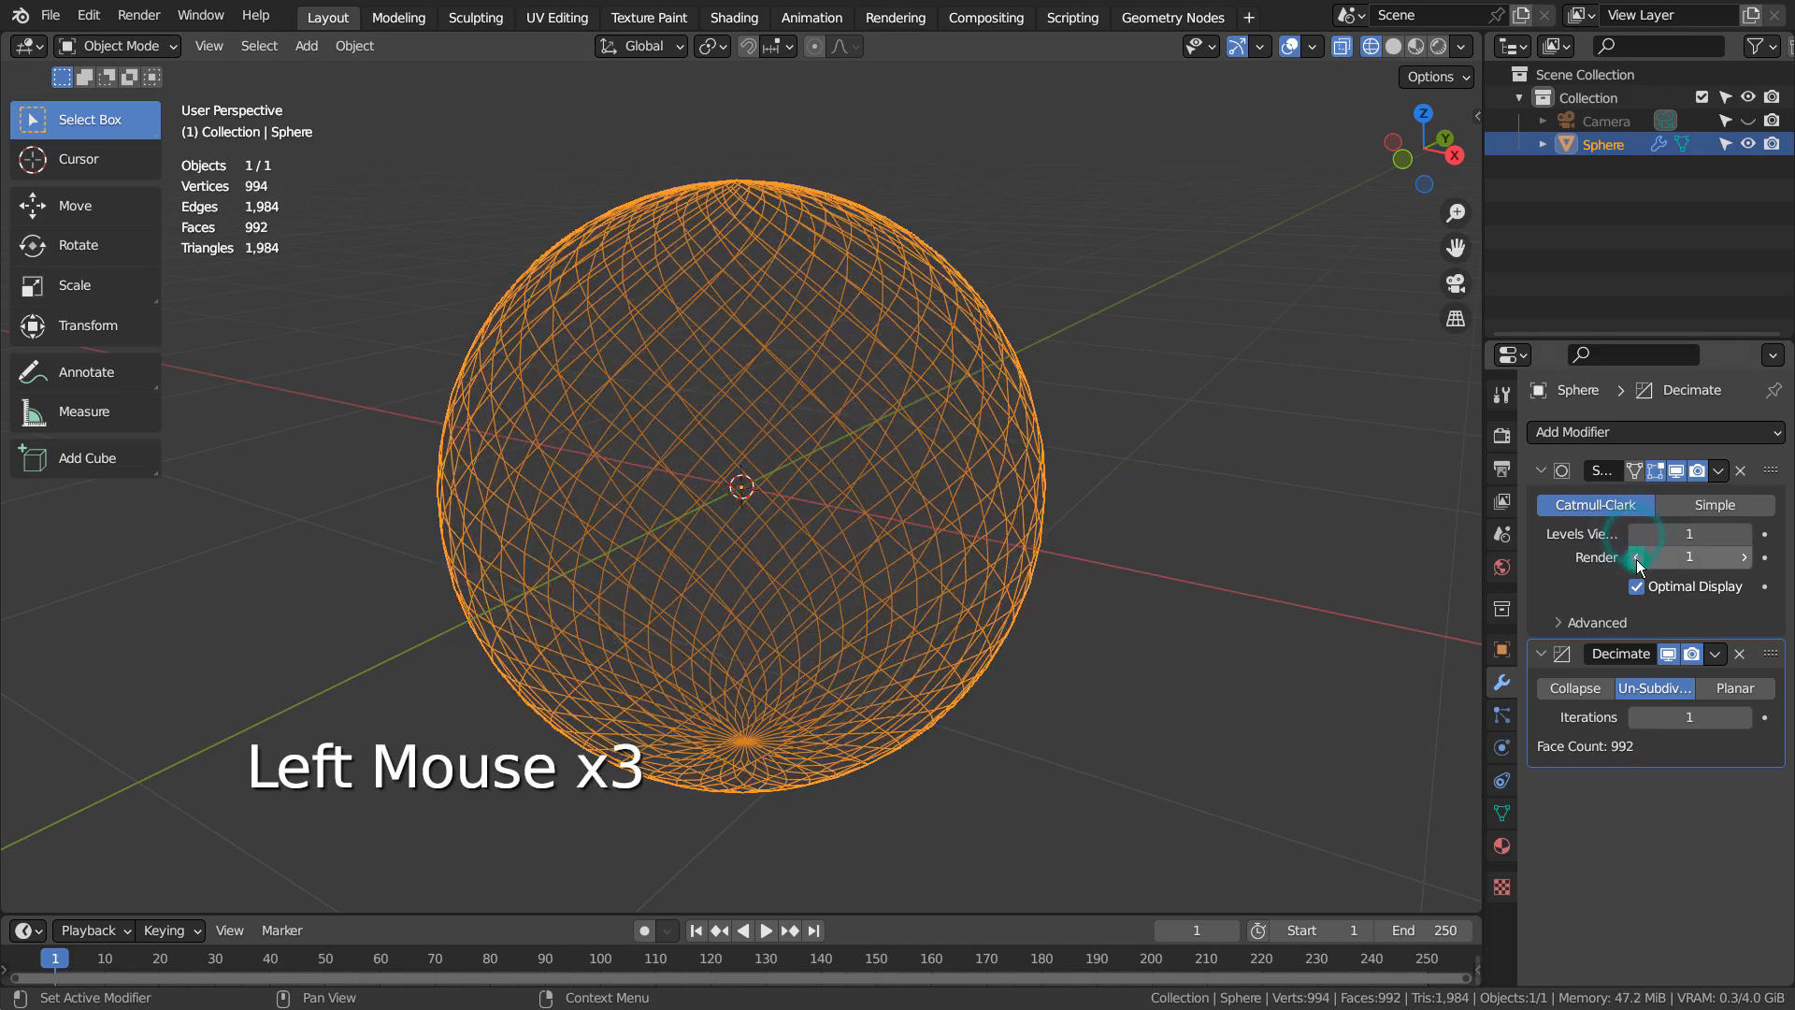
{"action": "left_click", "coordinate": [1675, 659]}
{"action": "key", "text": "shift+z"}
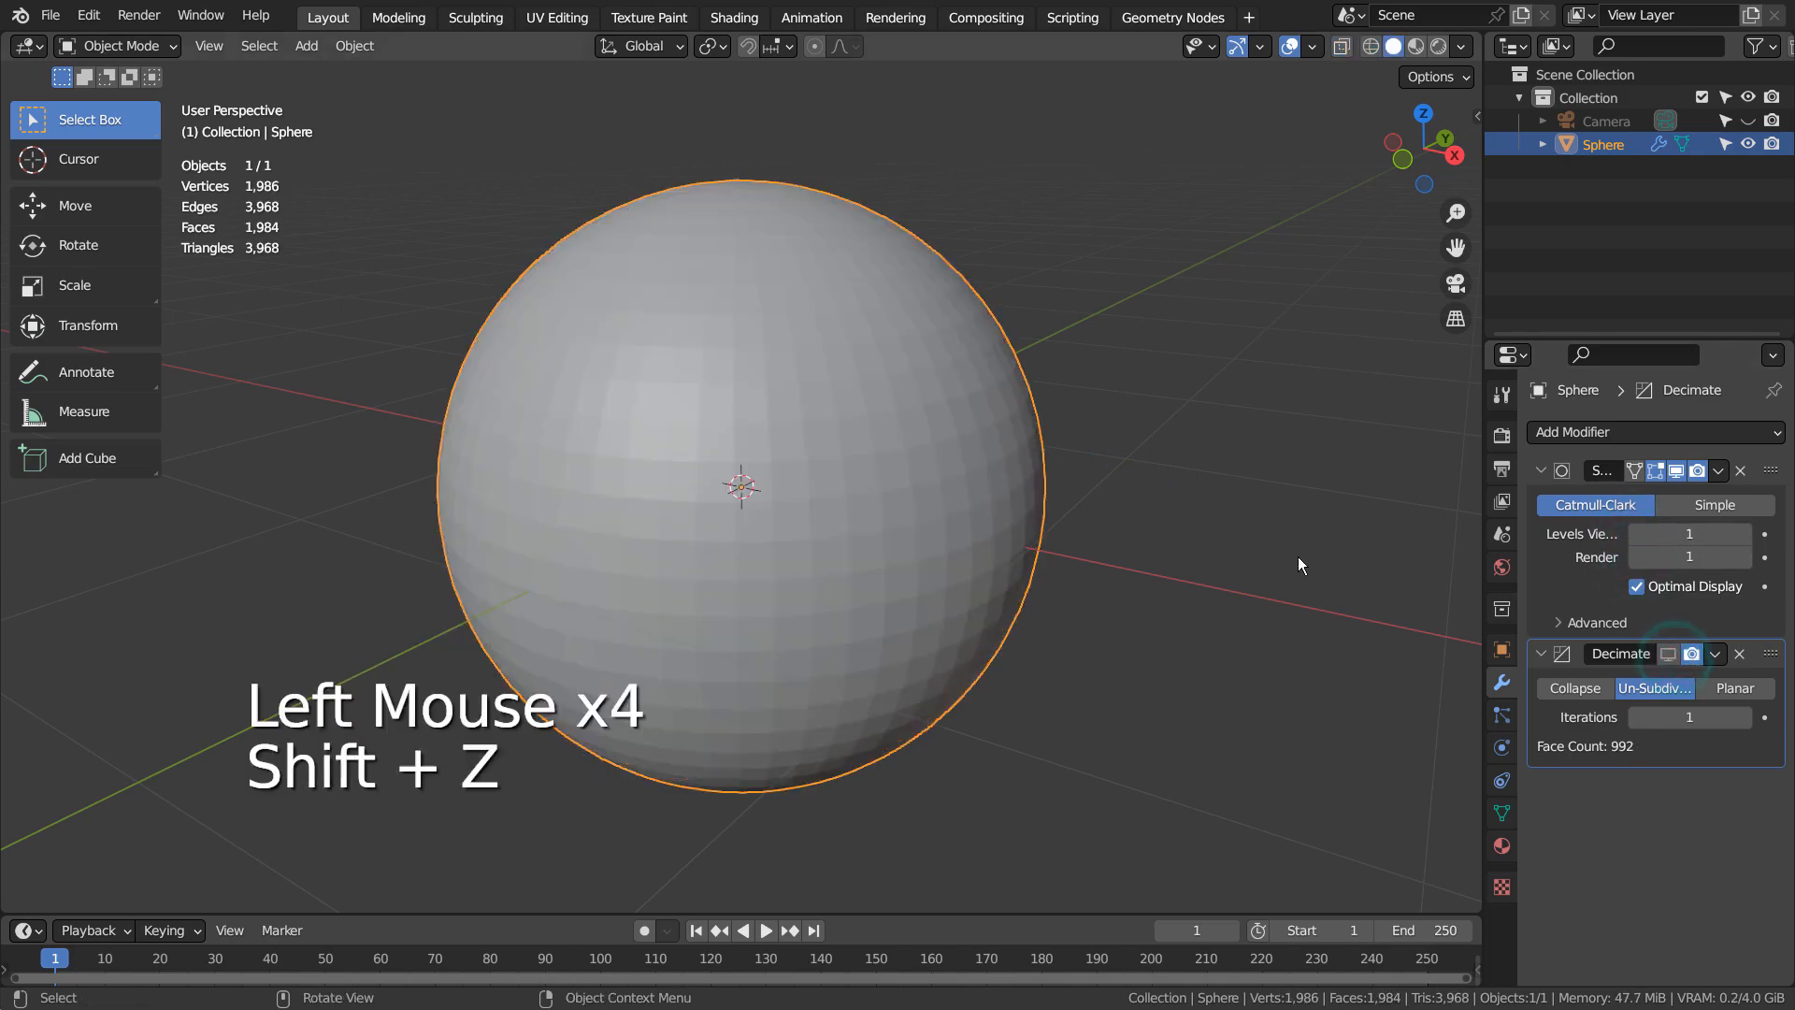
In Edit Mode, delete alternating pole-to-pole face loops all around the sphere.
{"action": "key", "text": "Tab"}
{"action": "key", "text": "3"}
{"action": "middle_click_drag", "start_coordinate": [935, 421], "coordinate": [935, 523]}
{"action": "left_click", "coordinate": [841, 475], "text": "alt"}
{"action": "left_click", "coordinate": [928, 432], "text": "alt+shift"}
{"action": "left_click", "coordinate": [974, 389], "text": "alt+shift"}
{"action": "middle_click_drag", "start_coordinate": [973, 391], "coordinate": [836, 434]}
{"action": "double_click", "coordinate": [843, 571], "text": "alt+shift"}
{"action": "left_click", "coordinate": [830, 576], "text": "alt"}
{"action": "key", "text": "ctrl+z"}
{"action": "left_click", "coordinate": [830, 575], "text": "alt+shift"}
{"action": "left_click", "coordinate": [924, 526], "text": "alt+shift"}
{"action": "left_click", "coordinate": [983, 448], "text": "alt+shift"}
{"action": "middle_click_drag", "start_coordinate": [984, 448], "coordinate": [846, 468]}
{"action": "left_click", "coordinate": [849, 585], "text": "alt+shift"}
{"action": "left_click", "coordinate": [942, 526], "text": "alt+shift"}
{"action": "left_click", "coordinate": [990, 453], "text": "alt+shift"}
{"action": "left_click", "coordinate": [985, 378], "text": "alt+shift"}
{"action": "middle_click_drag", "start_coordinate": [986, 379], "coordinate": [822, 374]}
{"action": "left_click", "coordinate": [780, 545], "text": "alt+shift"}
{"action": "left_click", "coordinate": [914, 482], "text": "alt+shift"}
{"action": "left_click", "coordinate": [925, 503], "text": "alt+shift"}
{"action": "middle_click_drag", "start_coordinate": [882, 427], "coordinate": [1076, 542]}
{"action": "key", "text": "x"}
{"action": "left_click", "coordinate": [904, 533]}
Return to Object Mode, enable the Decimate modifier's viewport display and show the striped sphere in wireframe.
{"action": "key", "text": "Tab"}
{"action": "left_click", "coordinate": [1668, 653]}
{"action": "middle_click_drag", "start_coordinate": [831, 432], "coordinate": [963, 387]}
{"action": "scroll", "coordinate": [890, 458], "scroll_direction": "up", "scroll_amount": 1}
{"action": "scroll", "coordinate": [890, 458], "scroll_direction": "up", "scroll_amount": 2}
{"action": "key", "text": "shift+z"}
{"action": "scroll", "coordinate": [967, 387], "scroll_direction": "down", "scroll_amount": 1}
{"action": "scroll", "coordinate": [967, 387], "scroll_direction": "down", "scroll_amount": 2}
{"action": "middle_click_drag", "start_coordinate": [854, 477], "coordinate": [1017, 595]}
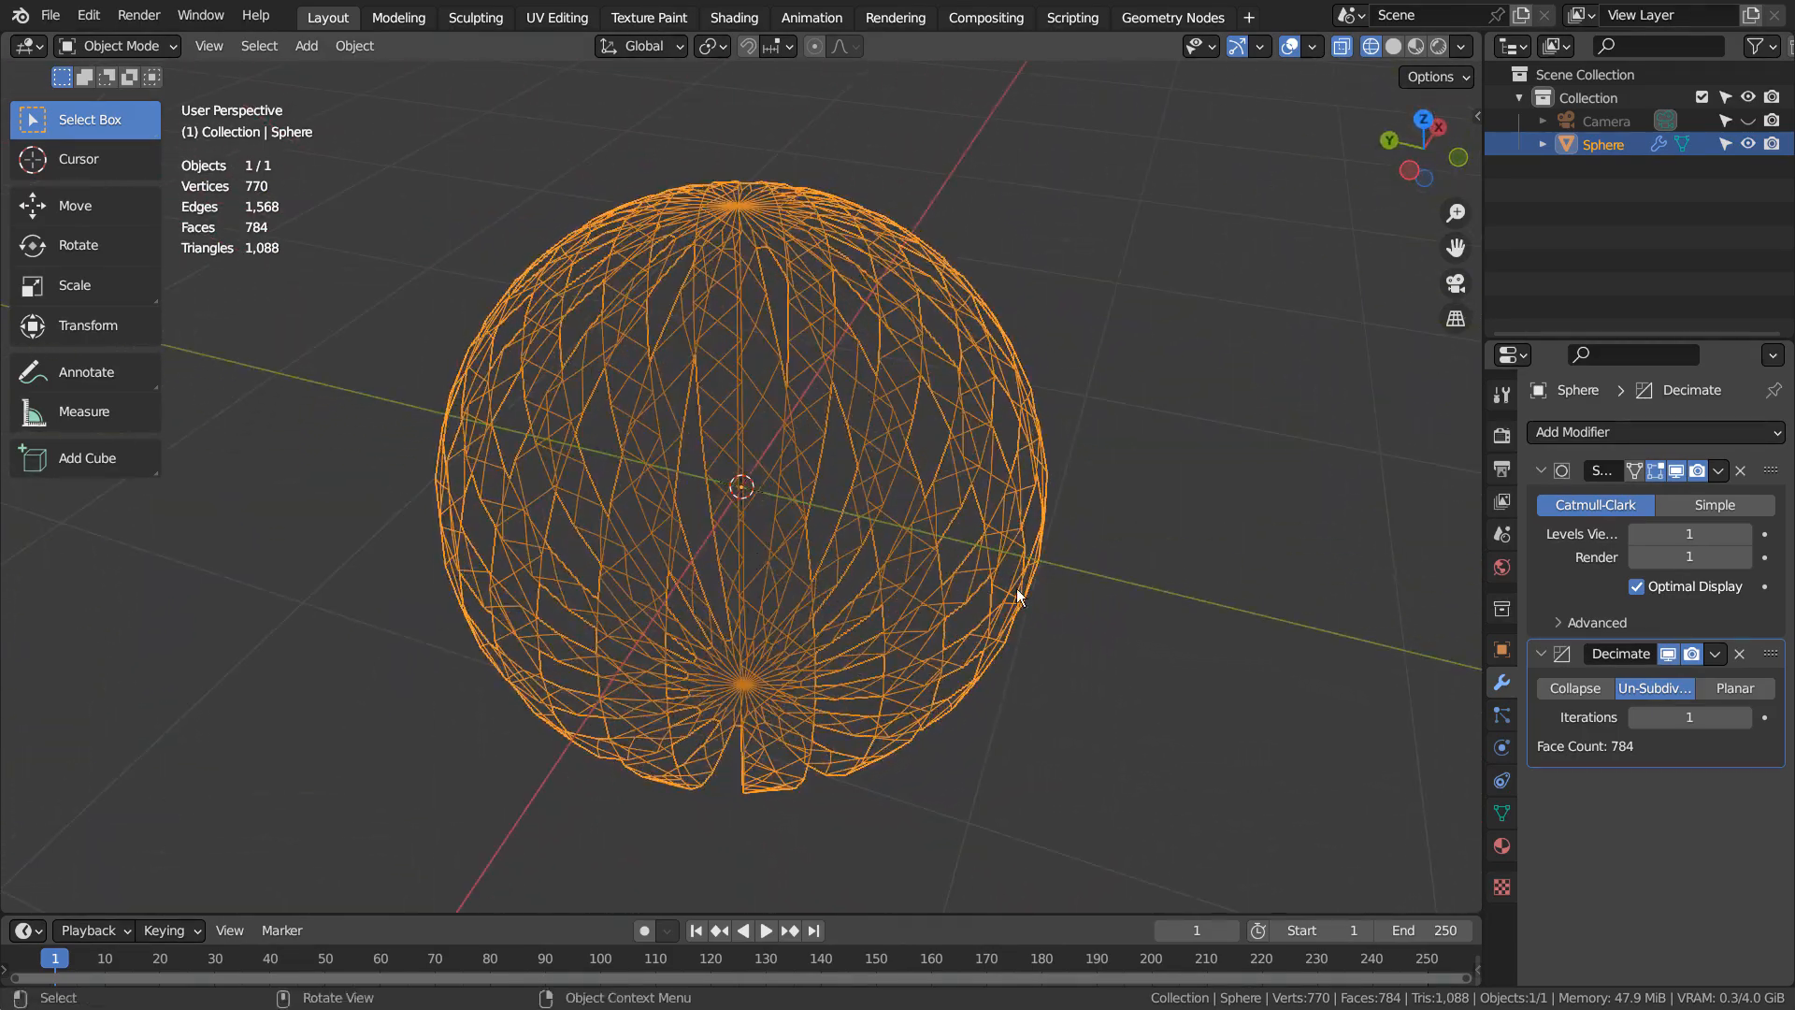
Set the Subdivision modifier's viewport level to 3.
{"action": "left_click", "coordinate": [1745, 533]}
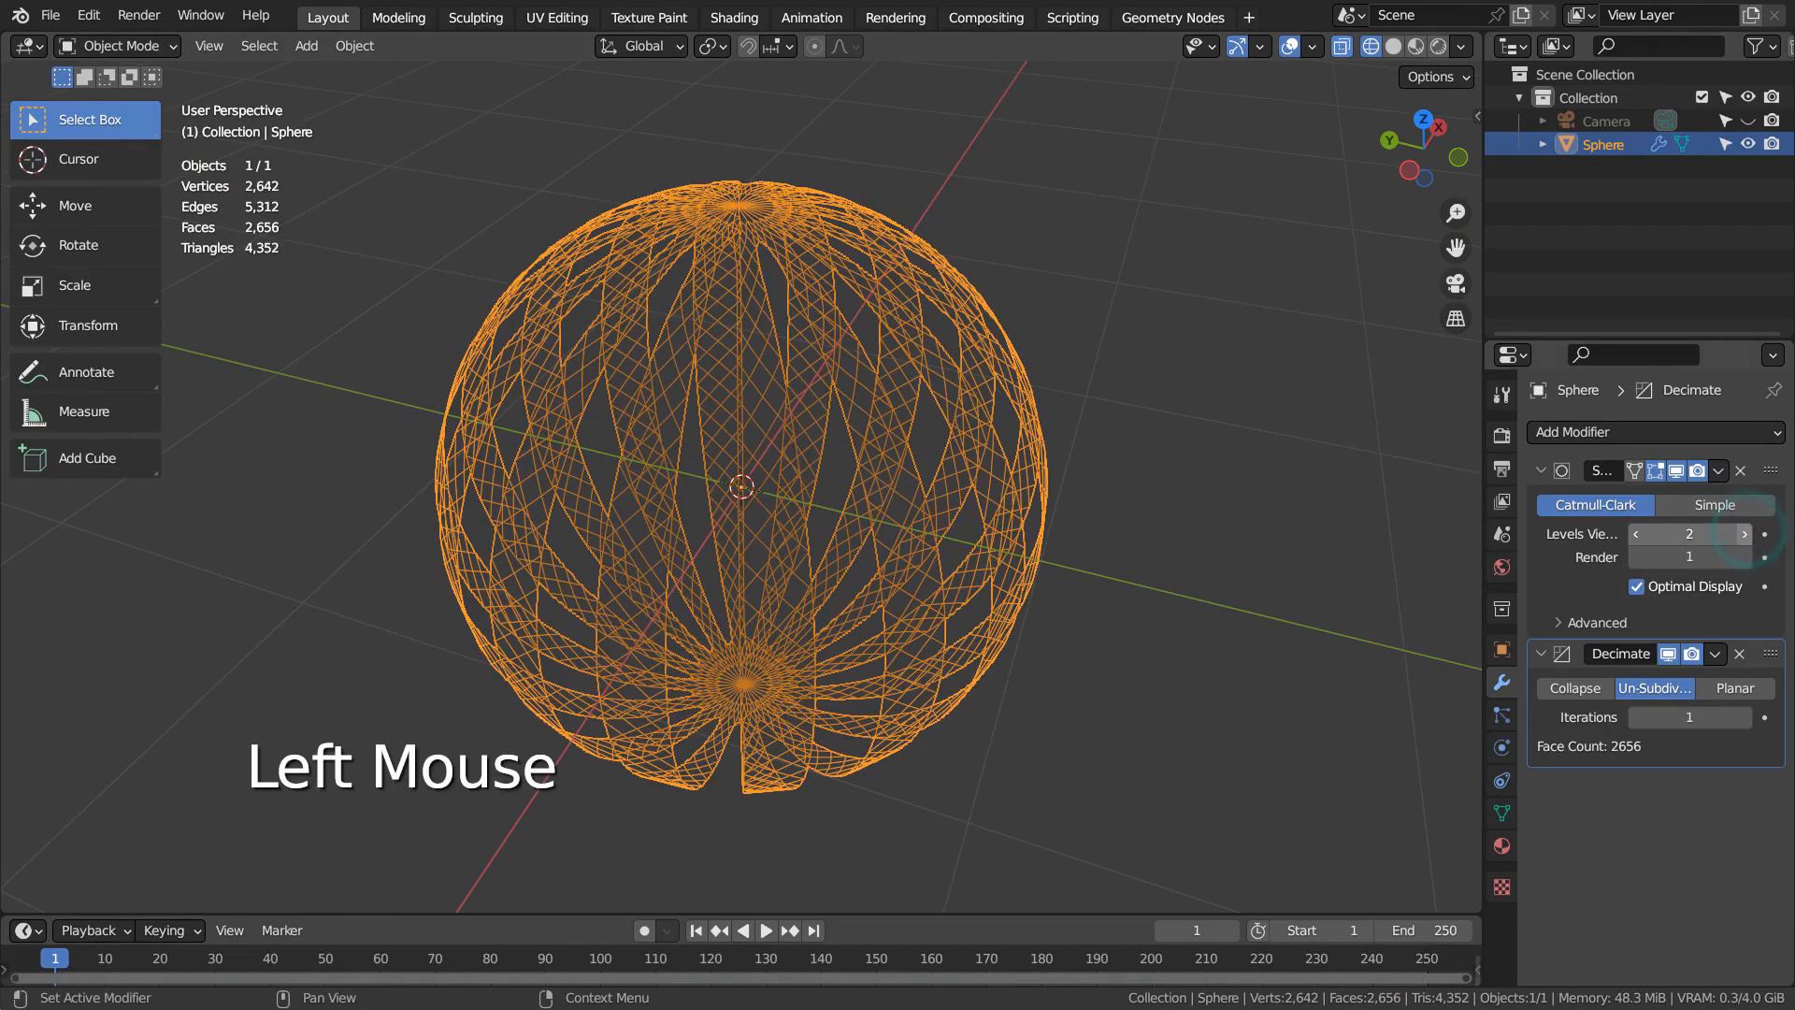
{"action": "left_click", "coordinate": [1746, 533]}
{"action": "middle_click_drag", "start_coordinate": [1040, 490], "coordinate": [1002, 464]}
{"action": "scroll", "coordinate": [1122, 458], "scroll_direction": "up", "scroll_amount": 3}
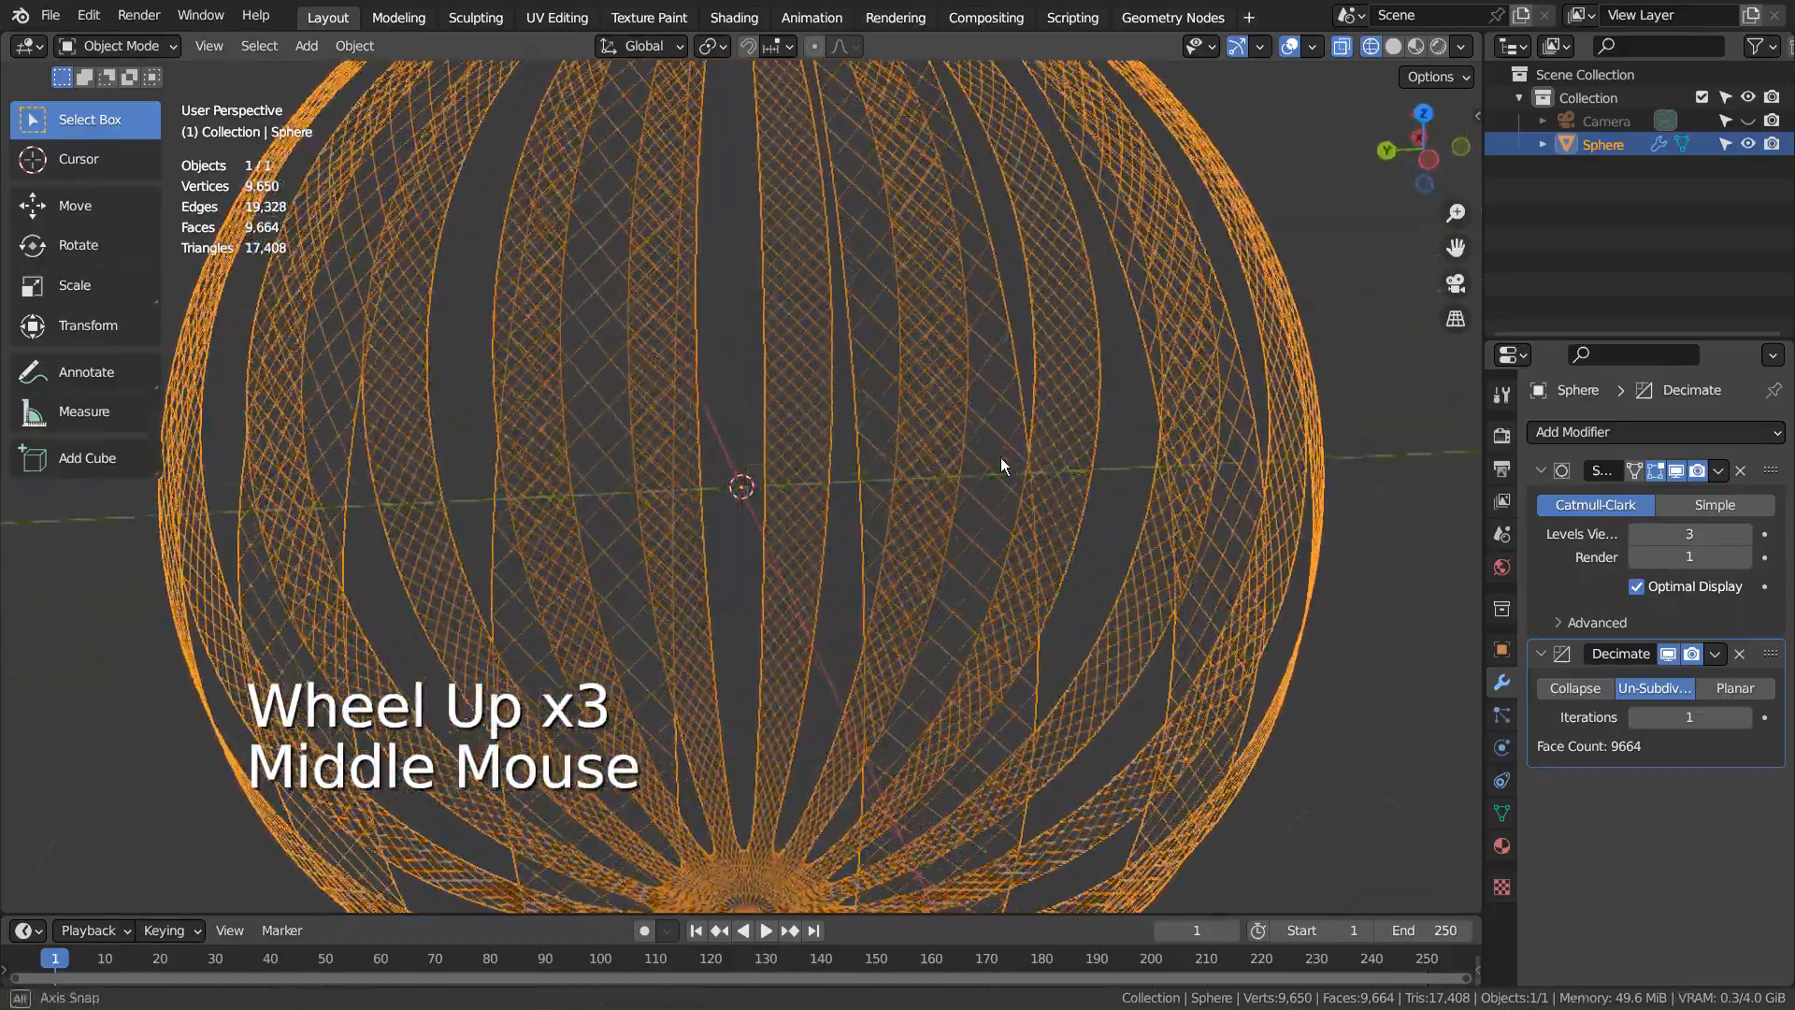
{"action": "scroll", "coordinate": [1181, 523], "scroll_direction": "down", "scroll_amount": 2}
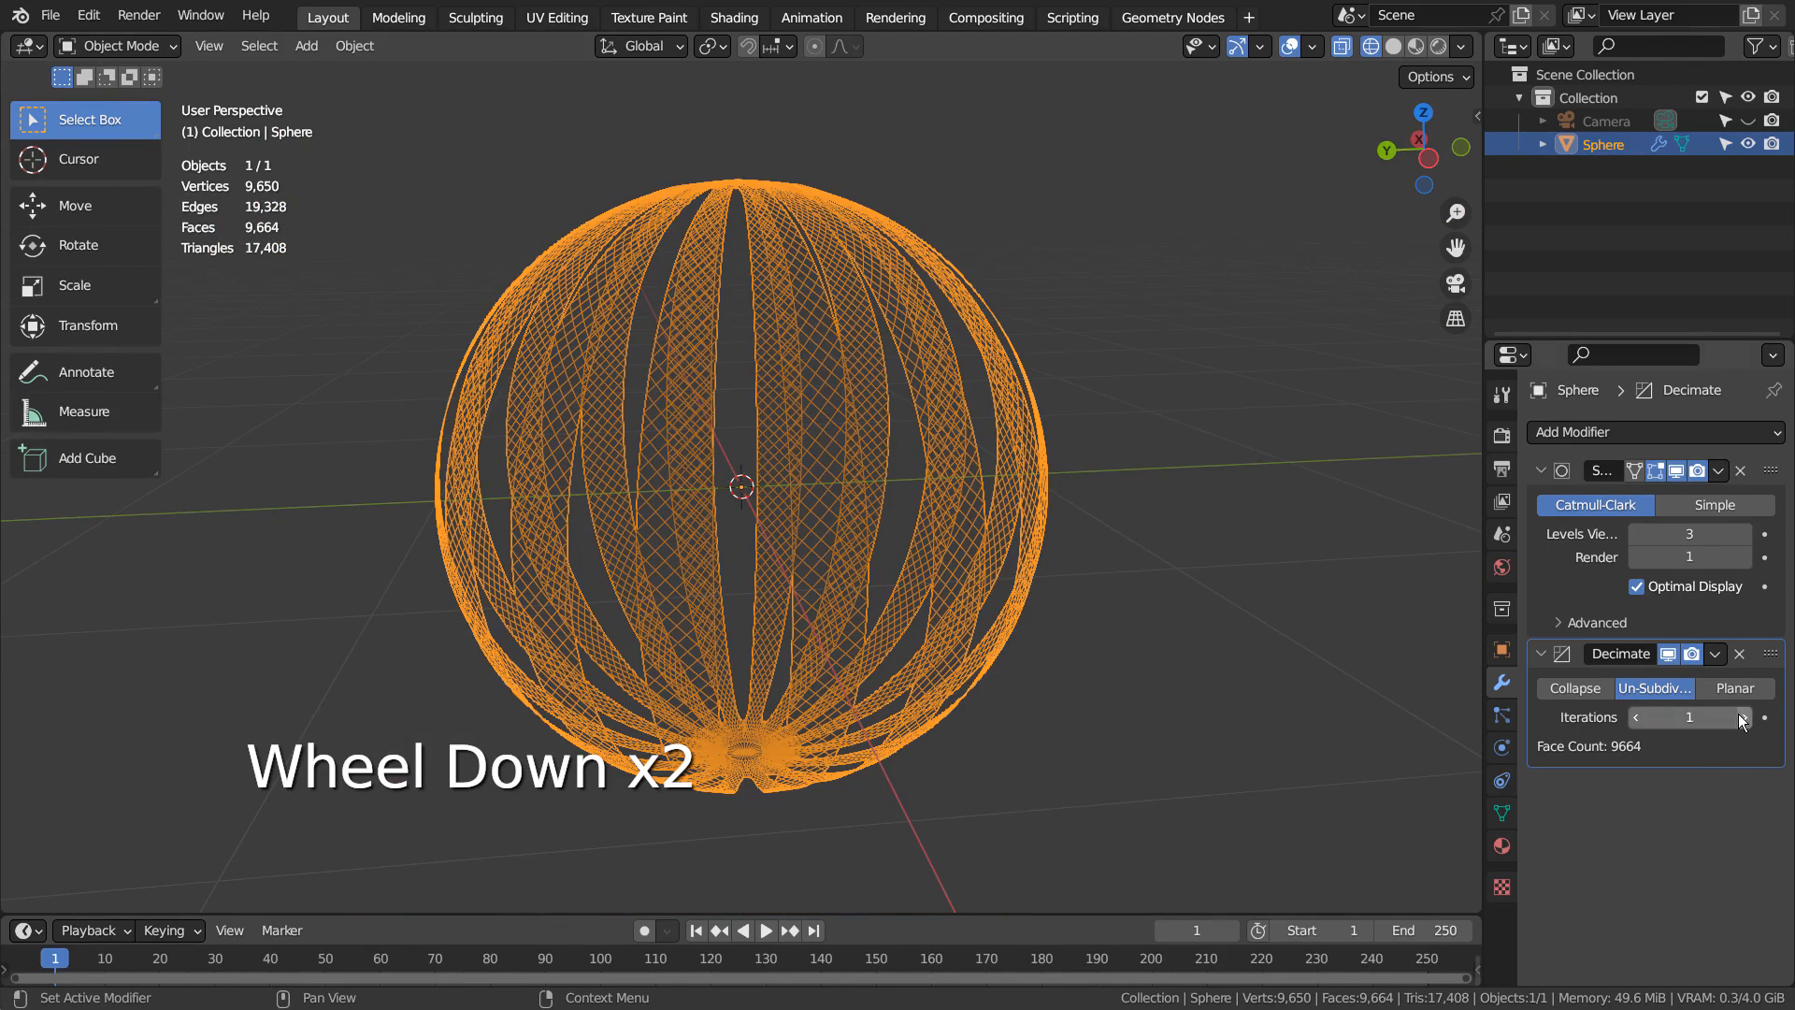
Compare different iteration counts in the Decimate modifier and settle on 3 iterations.
{"action": "left_click", "coordinate": [1739, 716]}
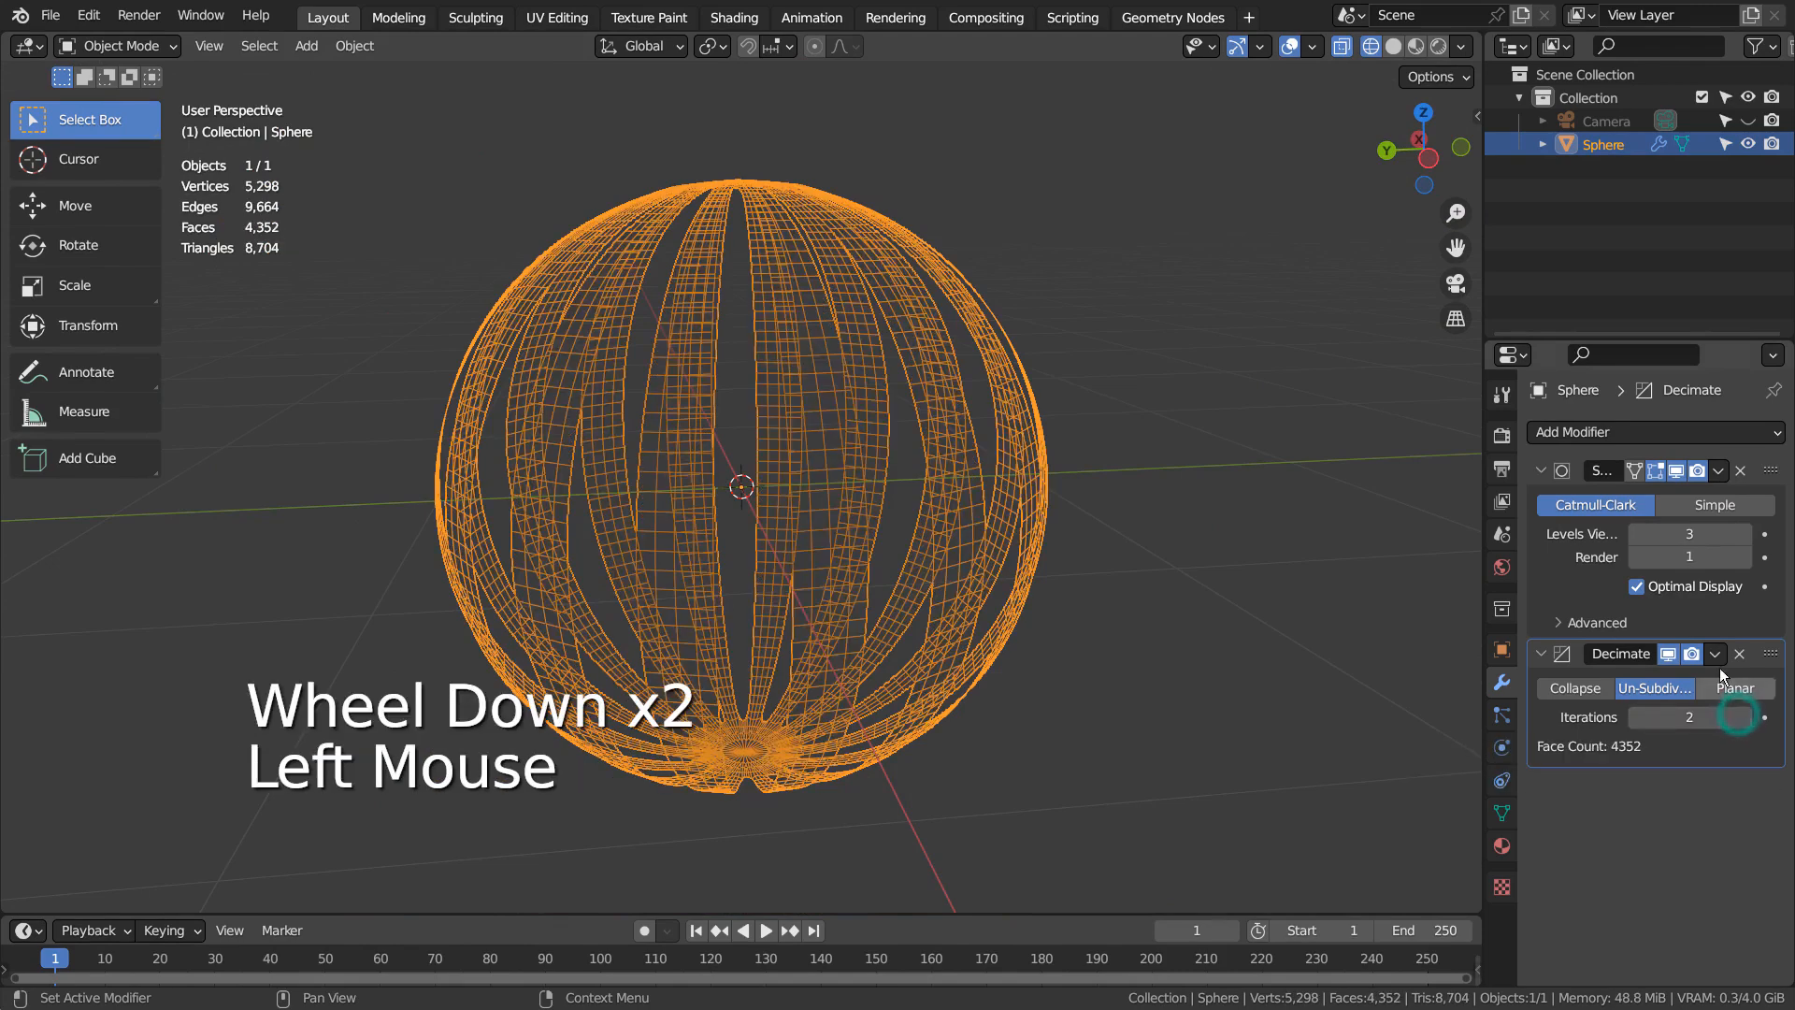
{"action": "left_click", "coordinate": [1746, 716]}
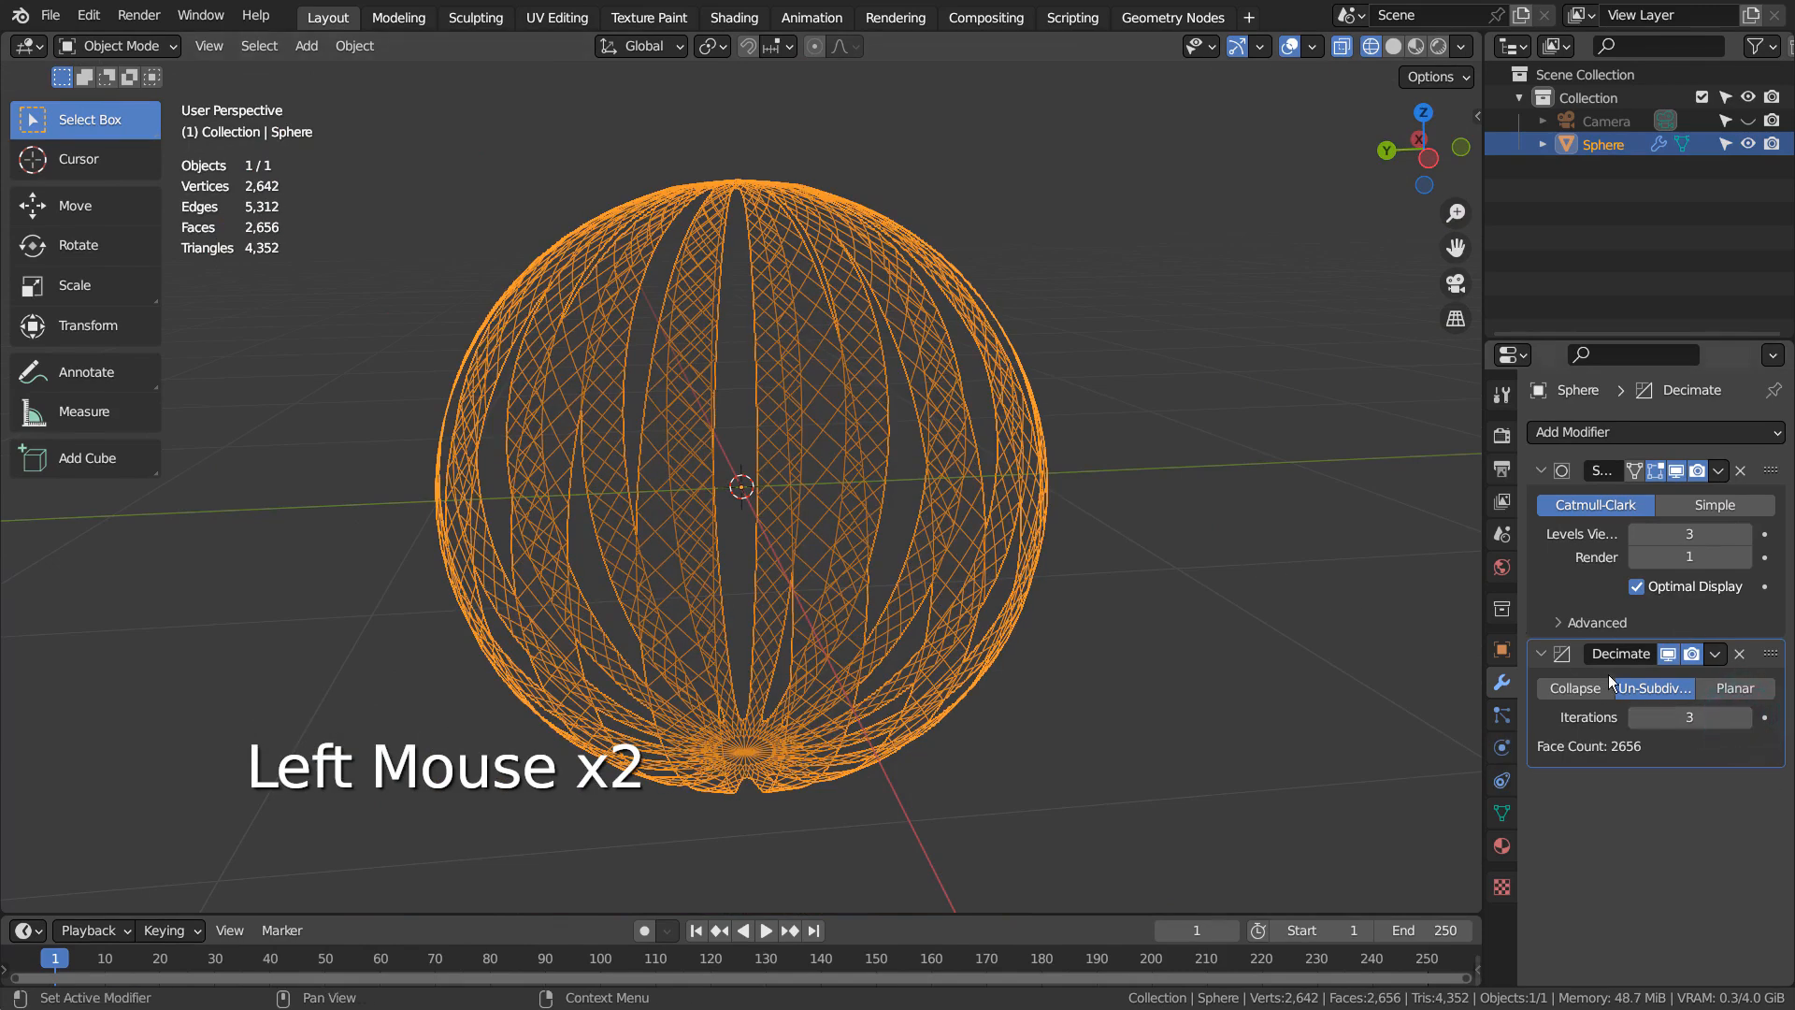
{"action": "left_click", "coordinate": [1741, 716]}
{"action": "left_click", "coordinate": [1741, 716]}
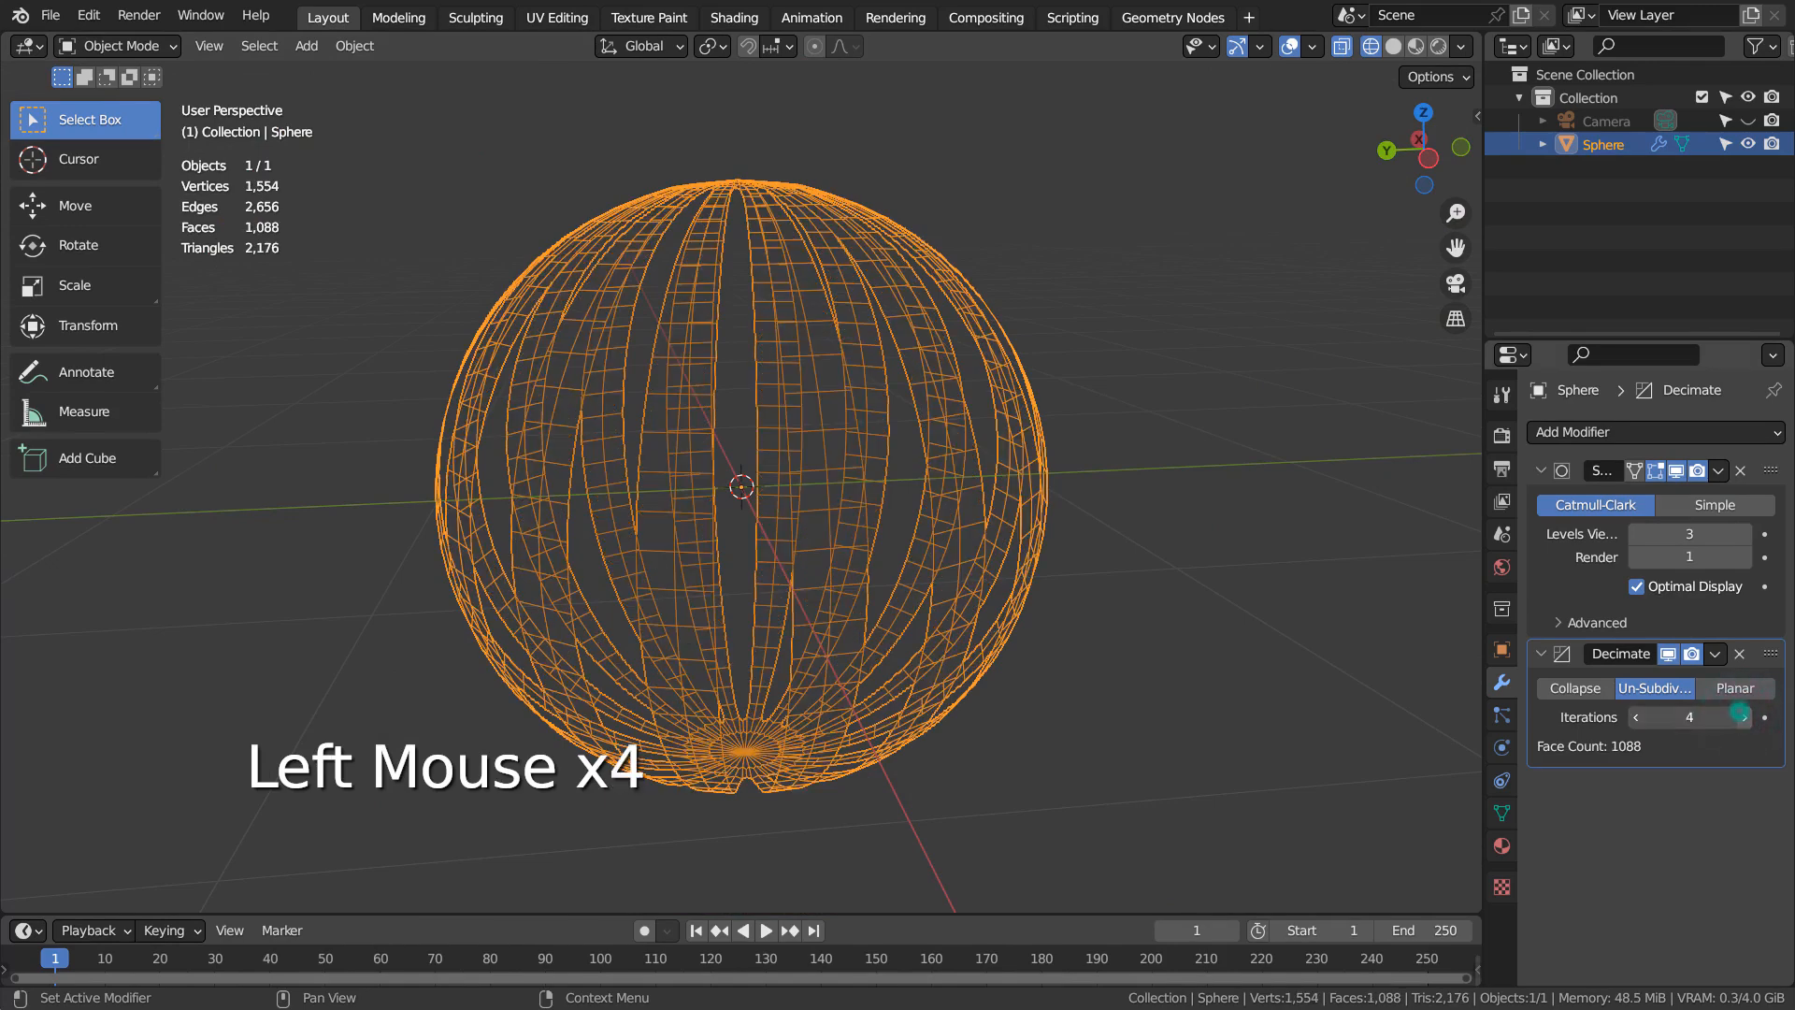
{"action": "left_click", "coordinate": [1637, 717]}
{"action": "left_click", "coordinate": [1636, 717]}
{"action": "left_click", "coordinate": [1636, 717]}
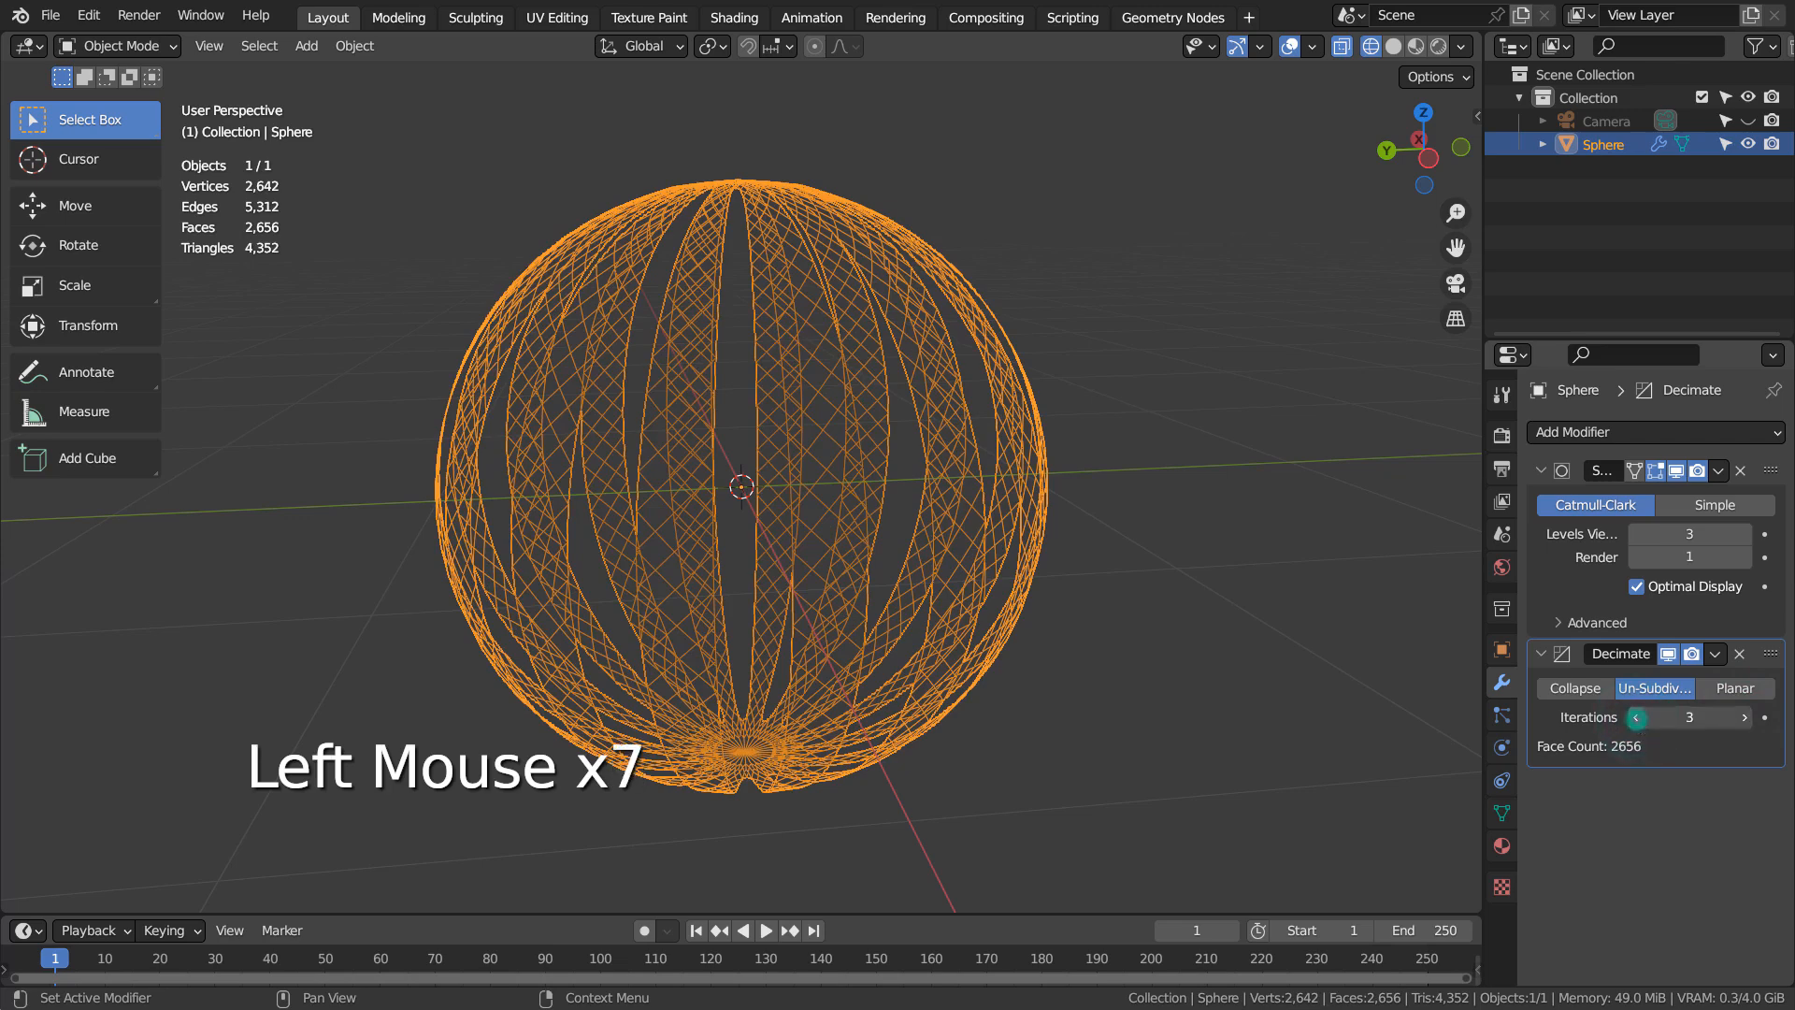
{"action": "left_click", "coordinate": [1636, 717]}
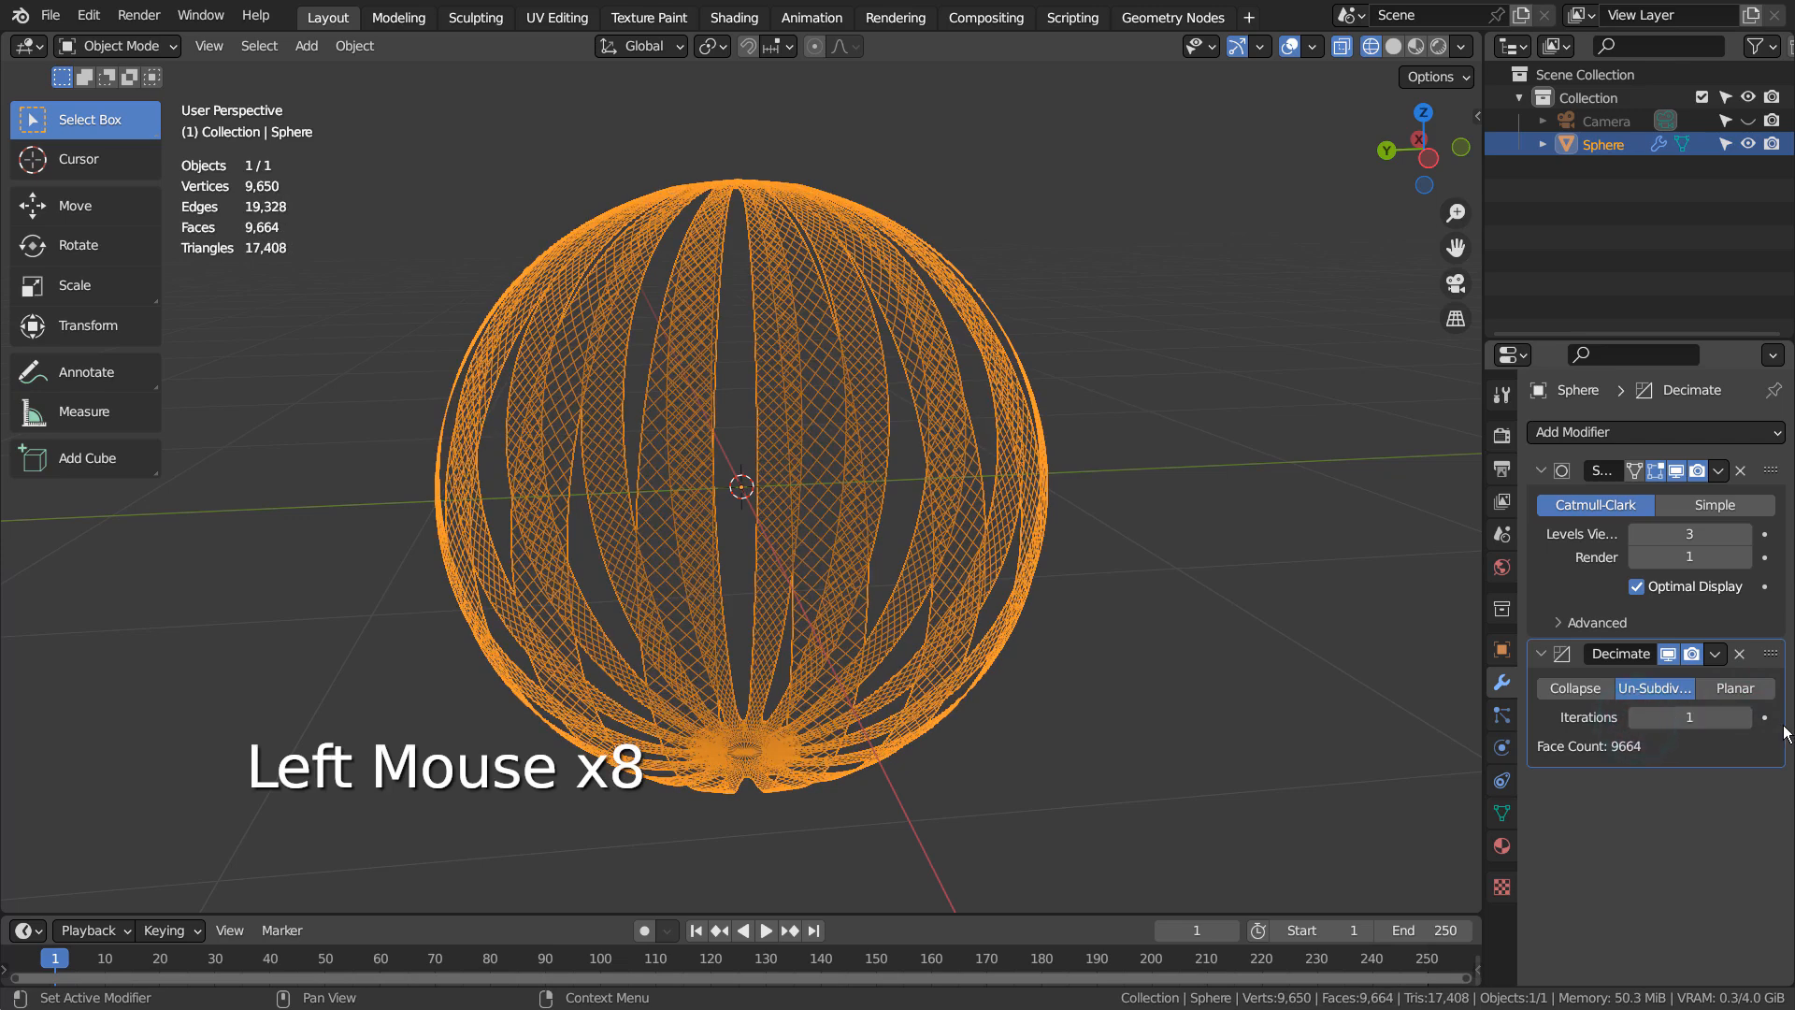
{"action": "left_click", "coordinate": [1744, 718]}
{"action": "left_click", "coordinate": [1745, 717]}
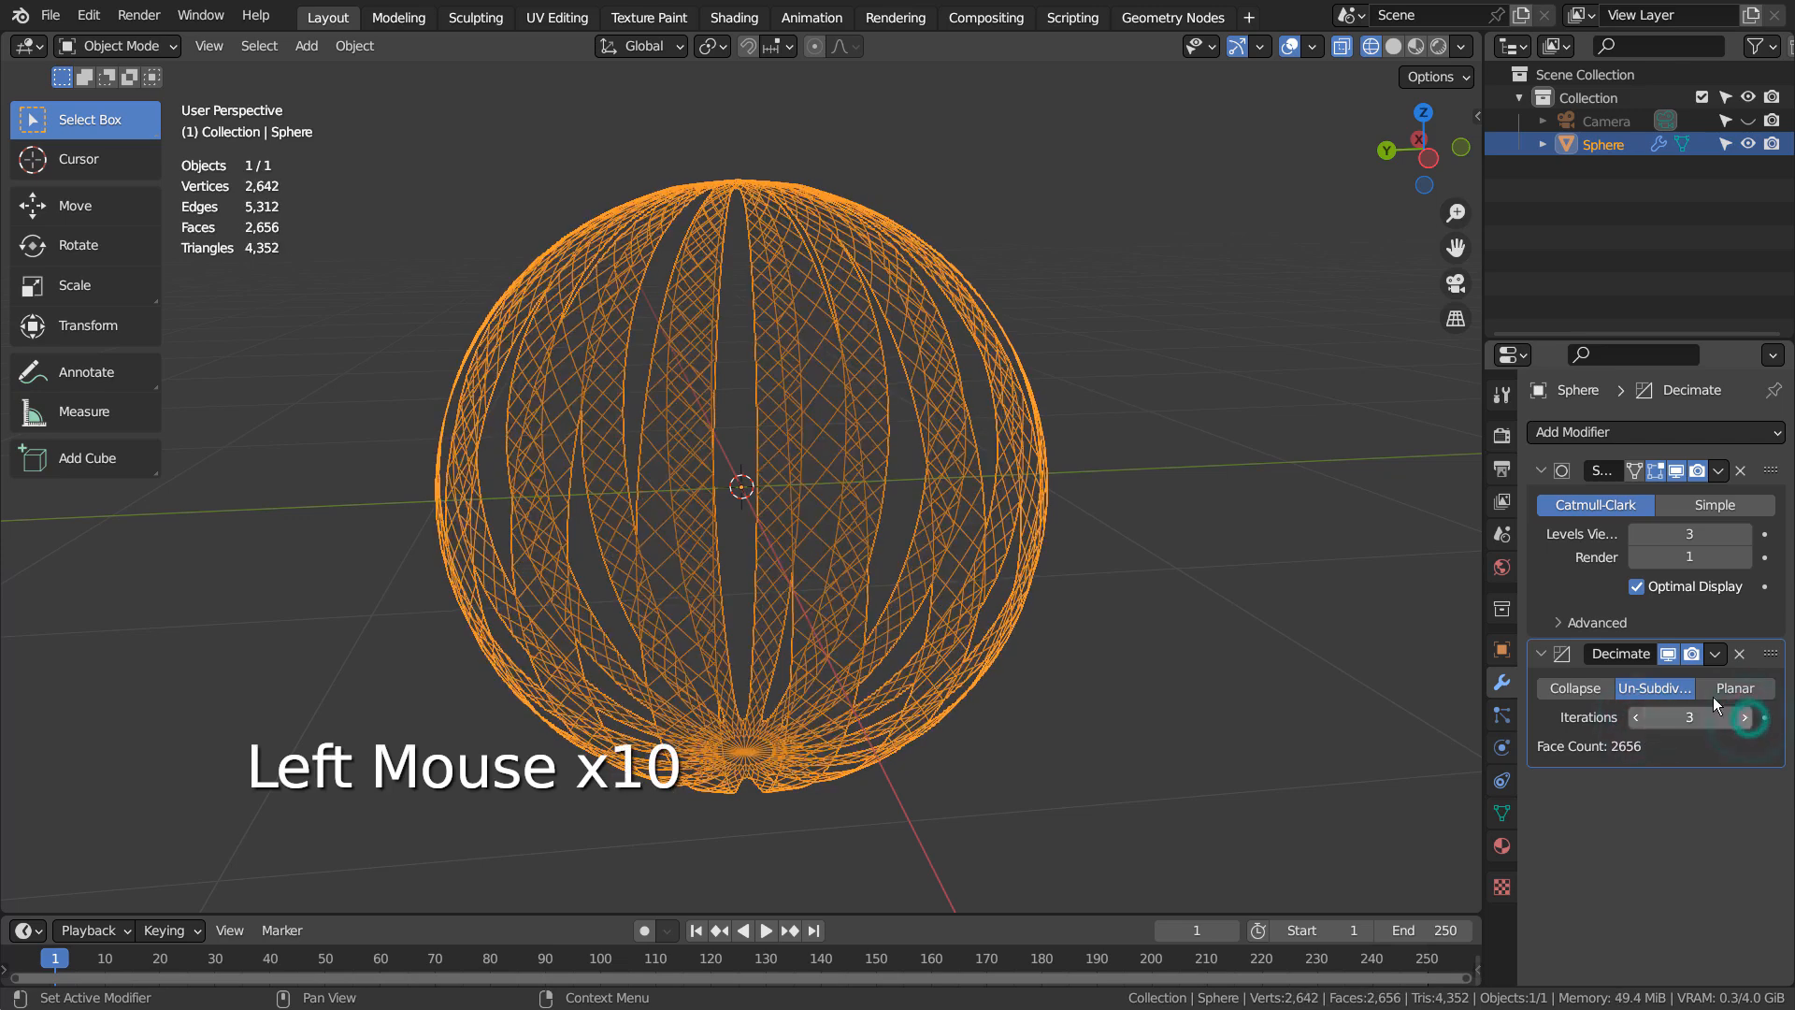
Show the striped sphere in solid shading and turn off the Subdivision modifier's viewport display.
{"action": "mouse_move", "coordinate": [969, 384]}
{"action": "middle_mouse_down"}
{"action": "mouse_move", "coordinate": [1064, 479]}
{"action": "mouse_move", "coordinate": [1068, 505]}
{"action": "mouse_move", "coordinate": [1029, 547]}
{"action": "middle_mouse_up"}
{"action": "key", "text": "shift+z"}
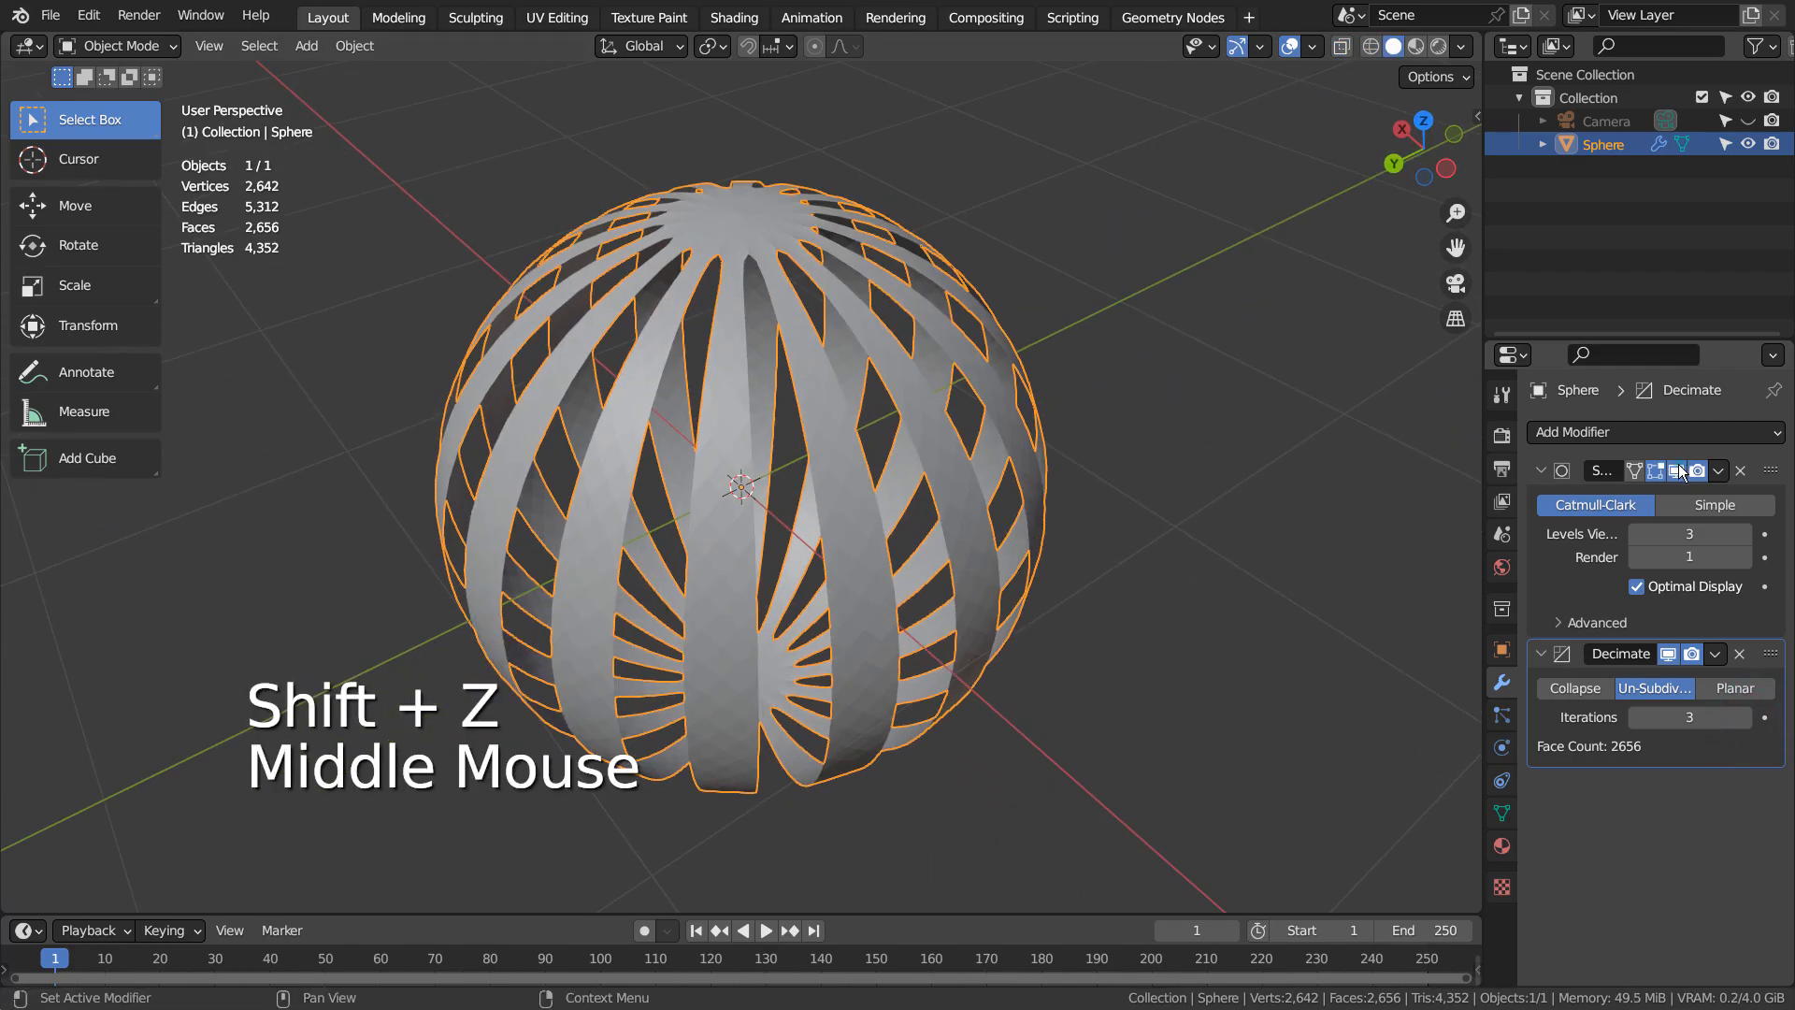
{"action": "left_click", "coordinate": [1678, 470]}
{"action": "middle_click_drag", "start_coordinate": [1320, 514], "coordinate": [1129, 458]}
From the front view, delete all faces in the lower half of the sphere and inspect the remaining dome in solid shading.
{"action": "key", "text": "KP_1"}
{"action": "key", "text": "shift+z"}
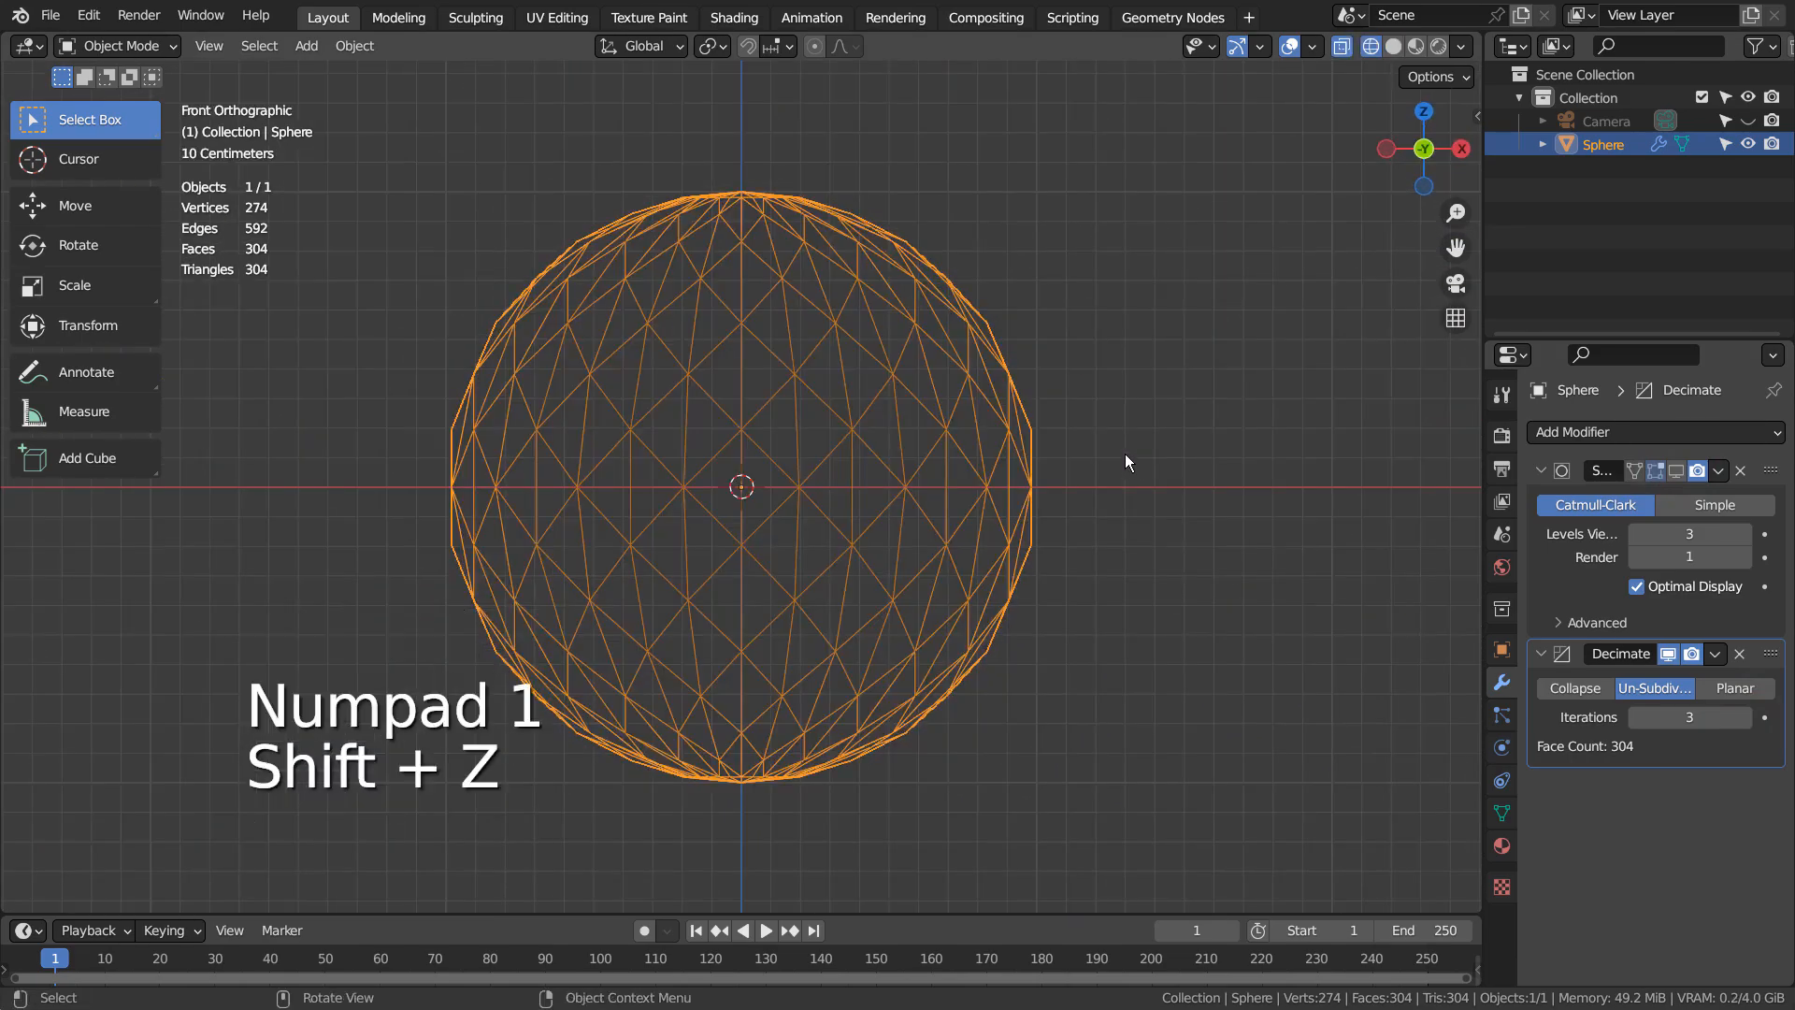
{"action": "key", "text": "Tab"}
{"action": "key", "text": "3"}
{"action": "left_click_drag", "start_coordinate": [405, 509], "coordinate": [1145, 763]}
{"action": "left_click", "coordinate": [1184, 787]}
{"action": "left_click_drag", "start_coordinate": [1114, 507], "coordinate": [393, 833]}
{"action": "key", "text": "x"}
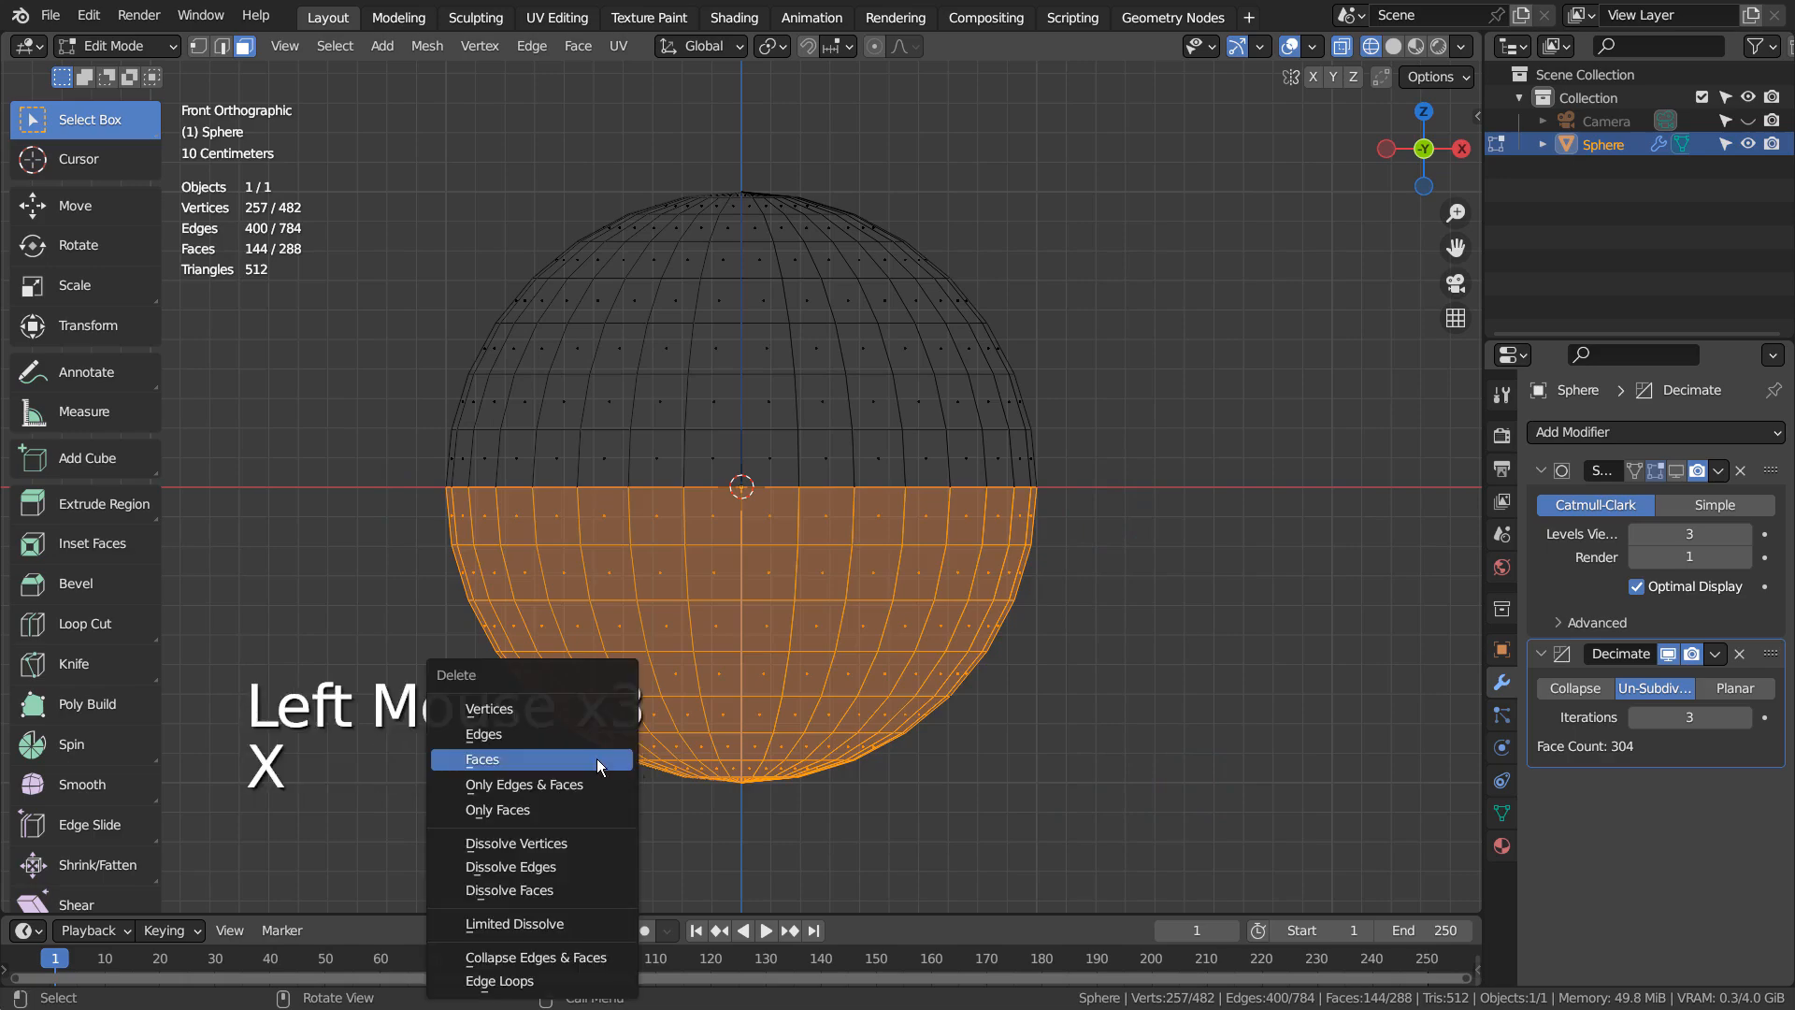
{"action": "left_click", "coordinate": [597, 759]}
{"action": "key", "text": "Tab"}
{"action": "mouse_move", "coordinate": [1024, 568]}
{"action": "middle_mouse_down"}
{"action": "mouse_move", "coordinate": [935, 488]}
{"action": "mouse_move", "coordinate": [983, 518]}
{"action": "mouse_move", "coordinate": [959, 492]}
{"action": "mouse_move", "coordinate": [1060, 507]}
{"action": "mouse_move", "coordinate": [1067, 548]}
{"action": "mouse_move", "coordinate": [1084, 542]}
{"action": "middle_mouse_up"}
{"action": "key", "text": "shift+z"}
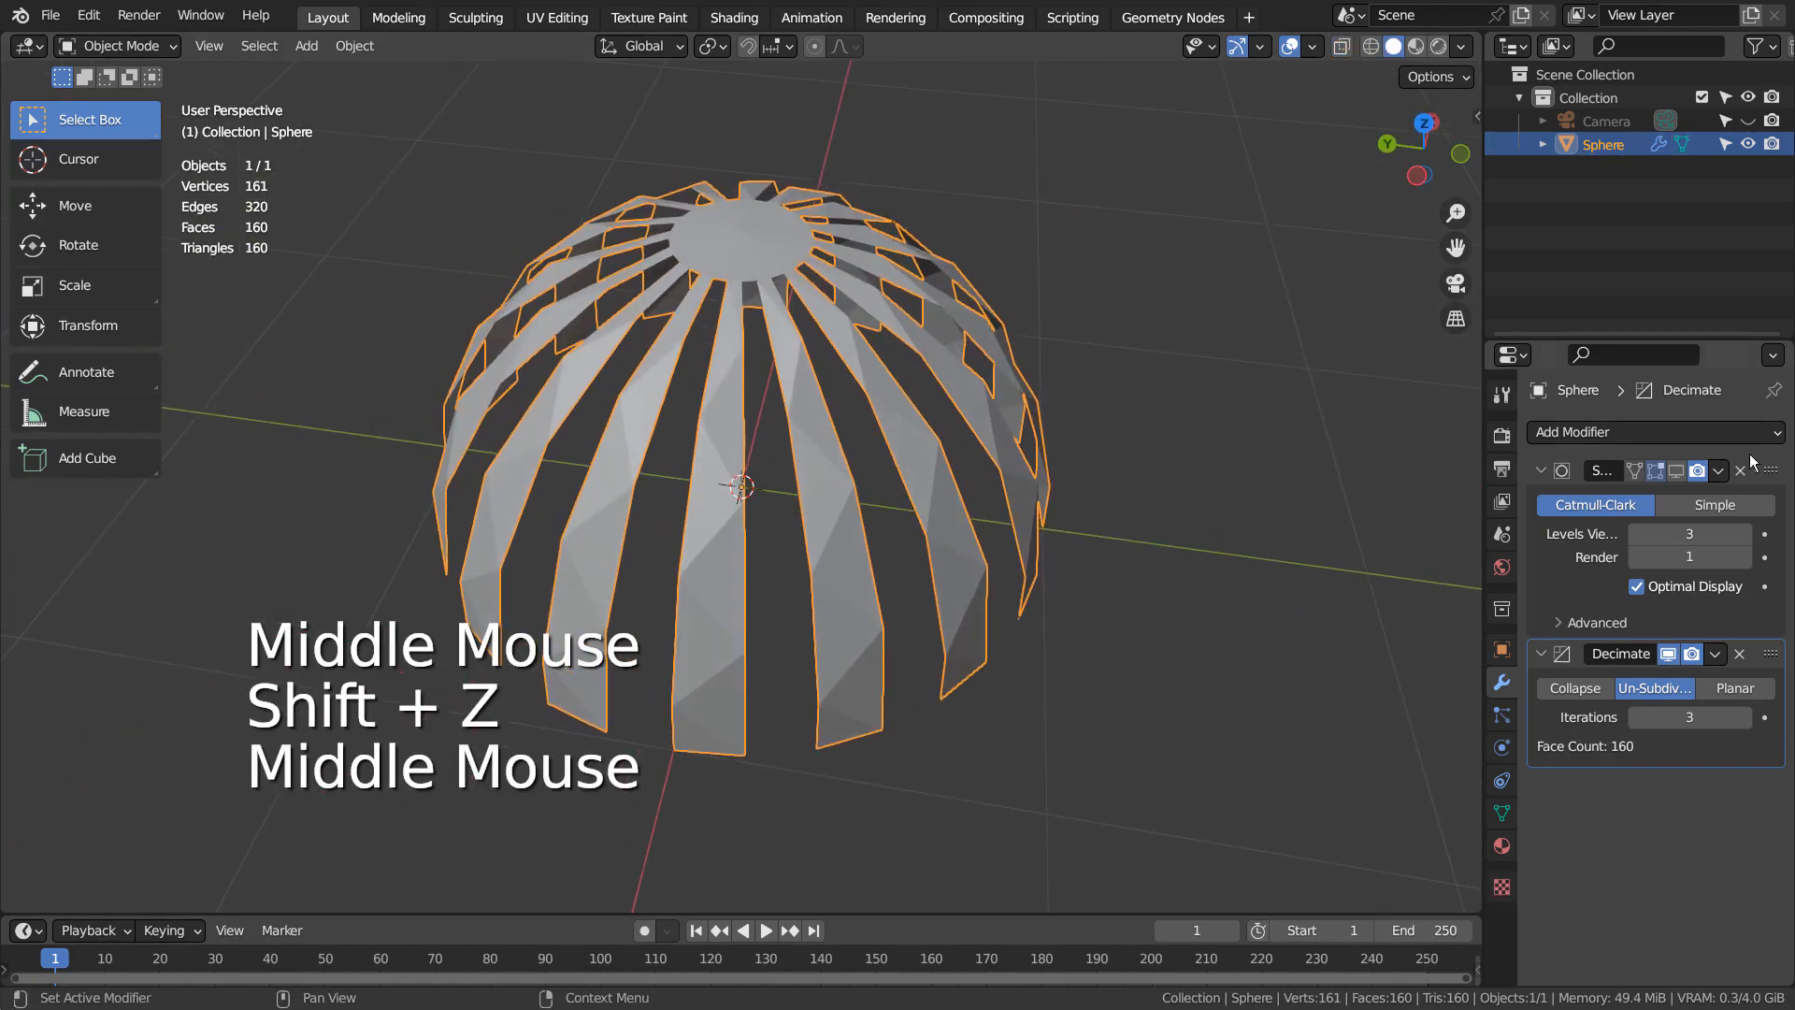
Add a Simple Deform modifier to the dome and twist it about the Z axis.
{"action": "left_click", "coordinate": [1697, 431]}
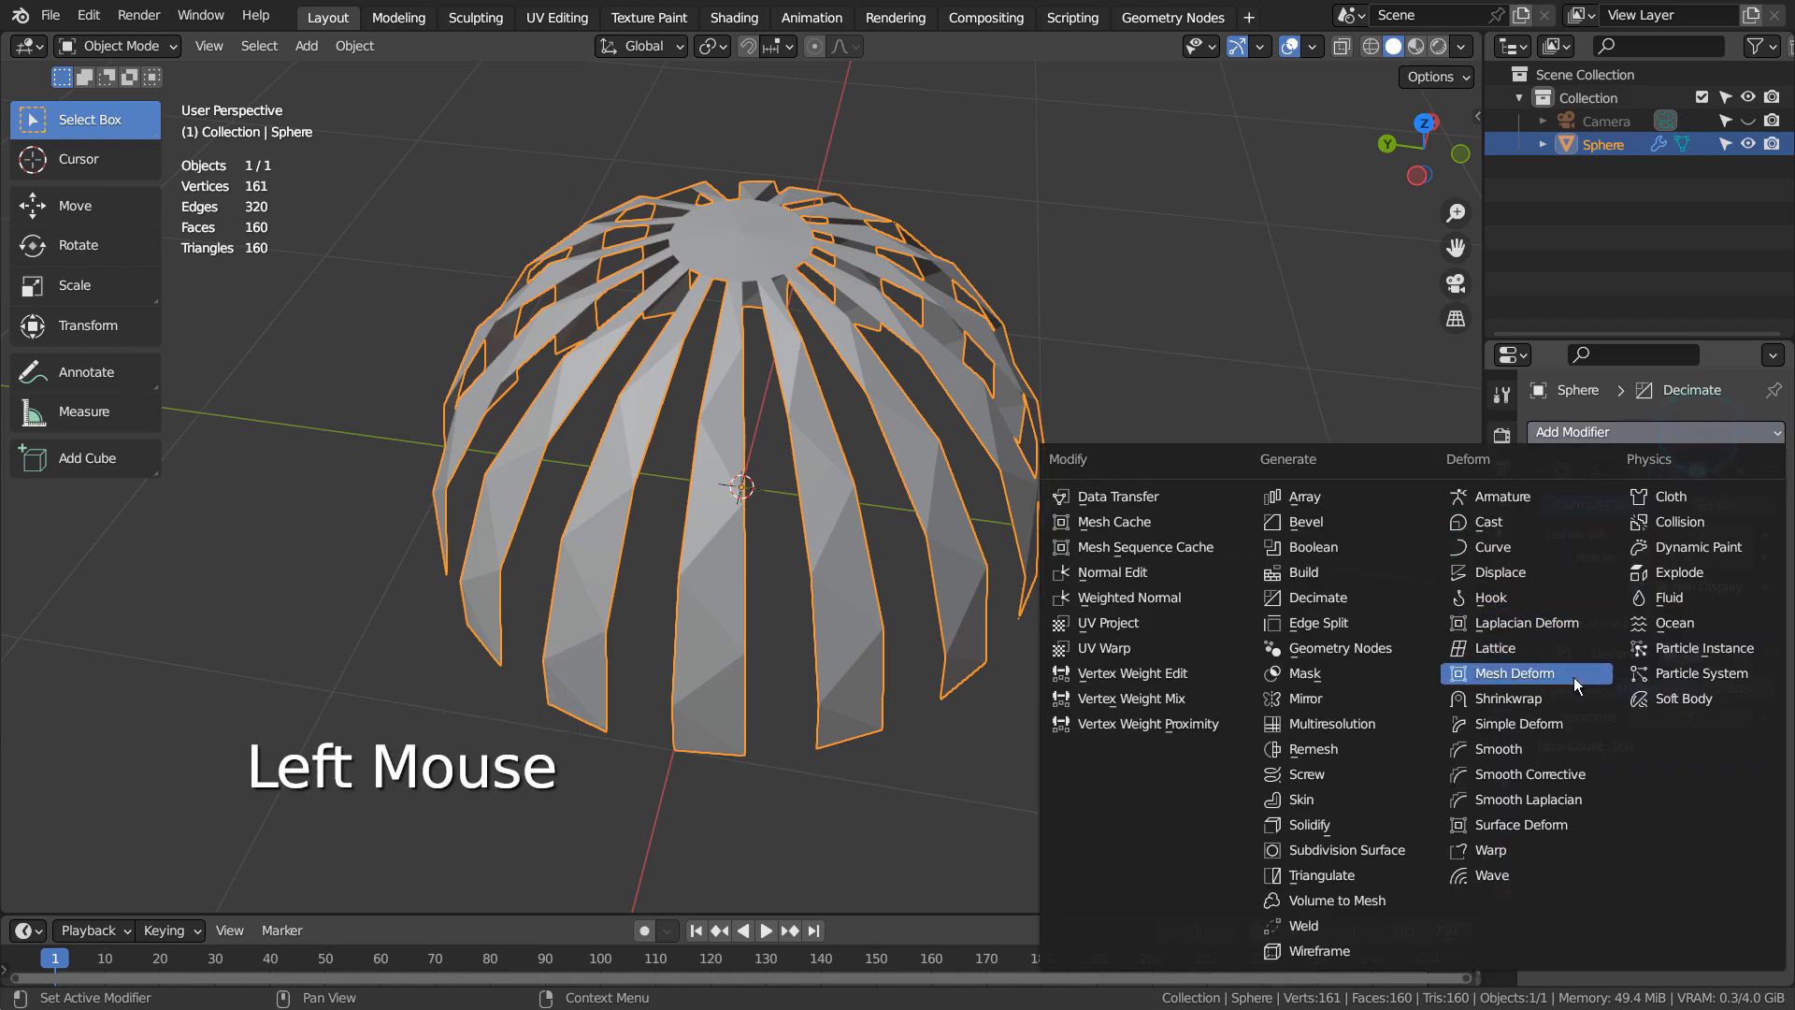
{"action": "left_click", "coordinate": [1563, 727]}
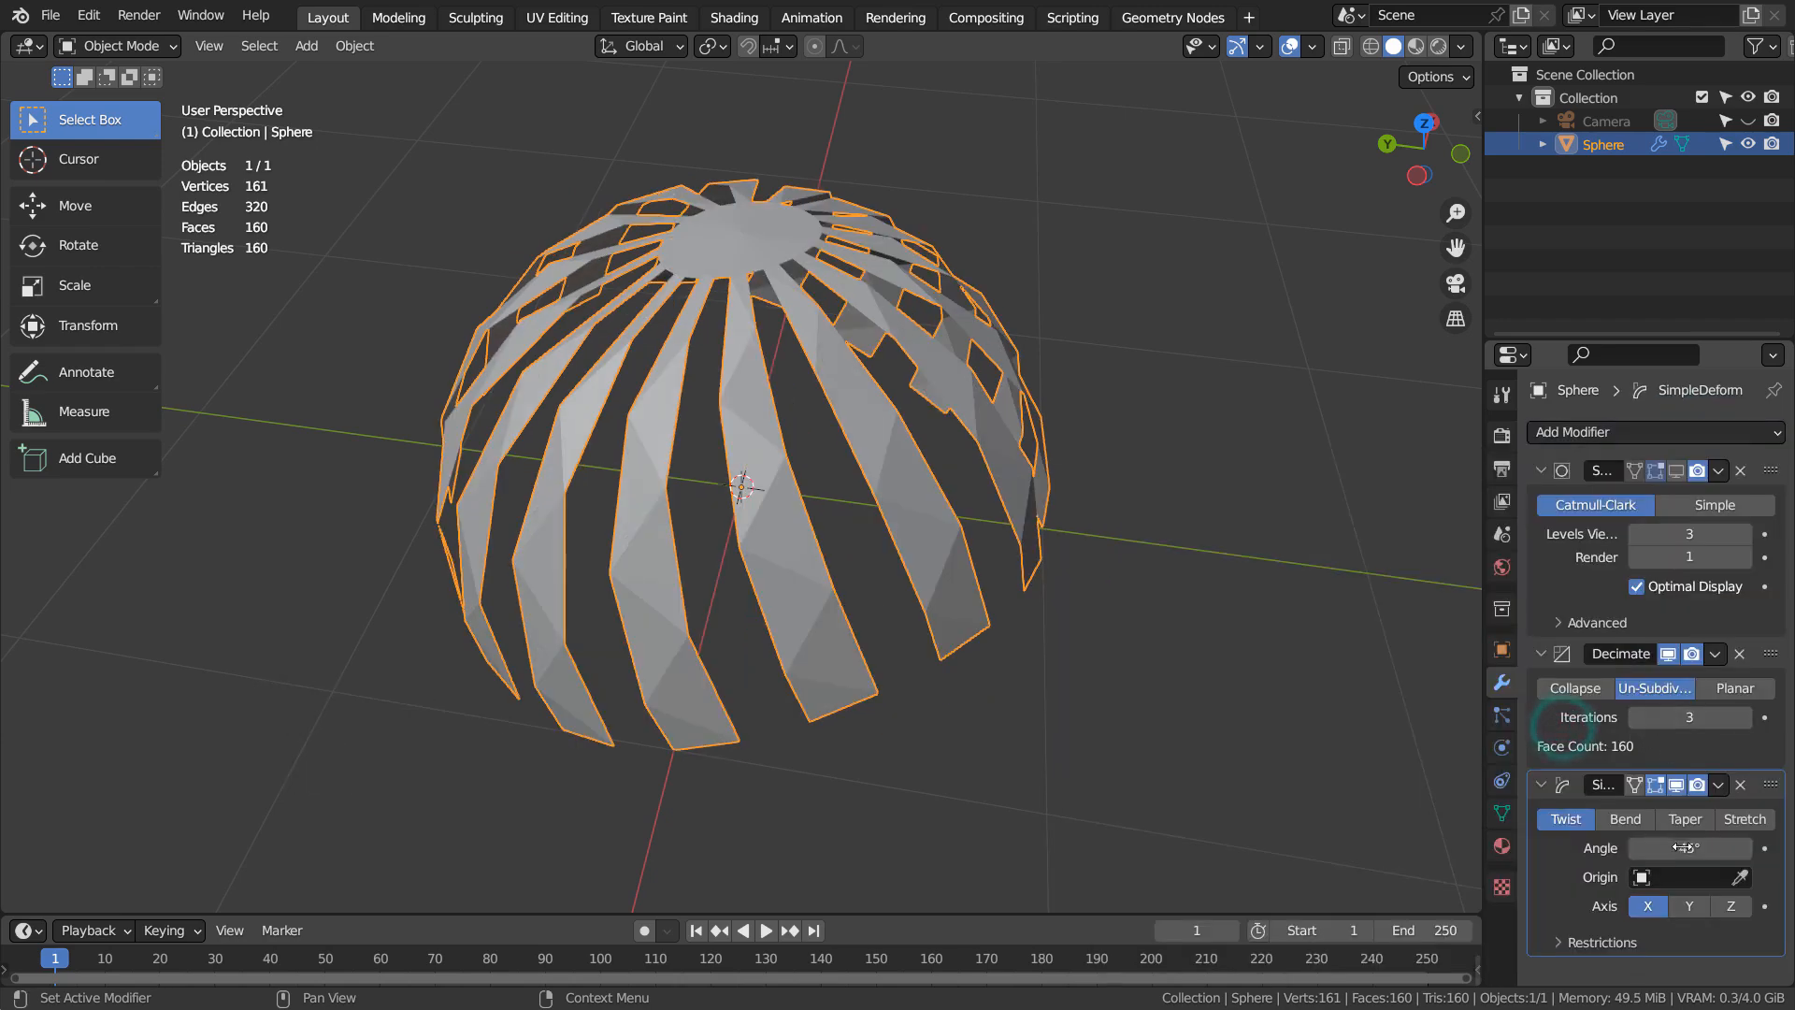
{"action": "left_click", "coordinate": [1725, 905]}
Preview the twisted dome up close with the Subdivision modifier's viewport display switched on, and switch it off again.
{"action": "middle_click_drag", "start_coordinate": [1203, 603], "coordinate": [1133, 546]}
{"action": "scroll", "coordinate": [1079, 547], "scroll_direction": "up", "scroll_amount": 2}
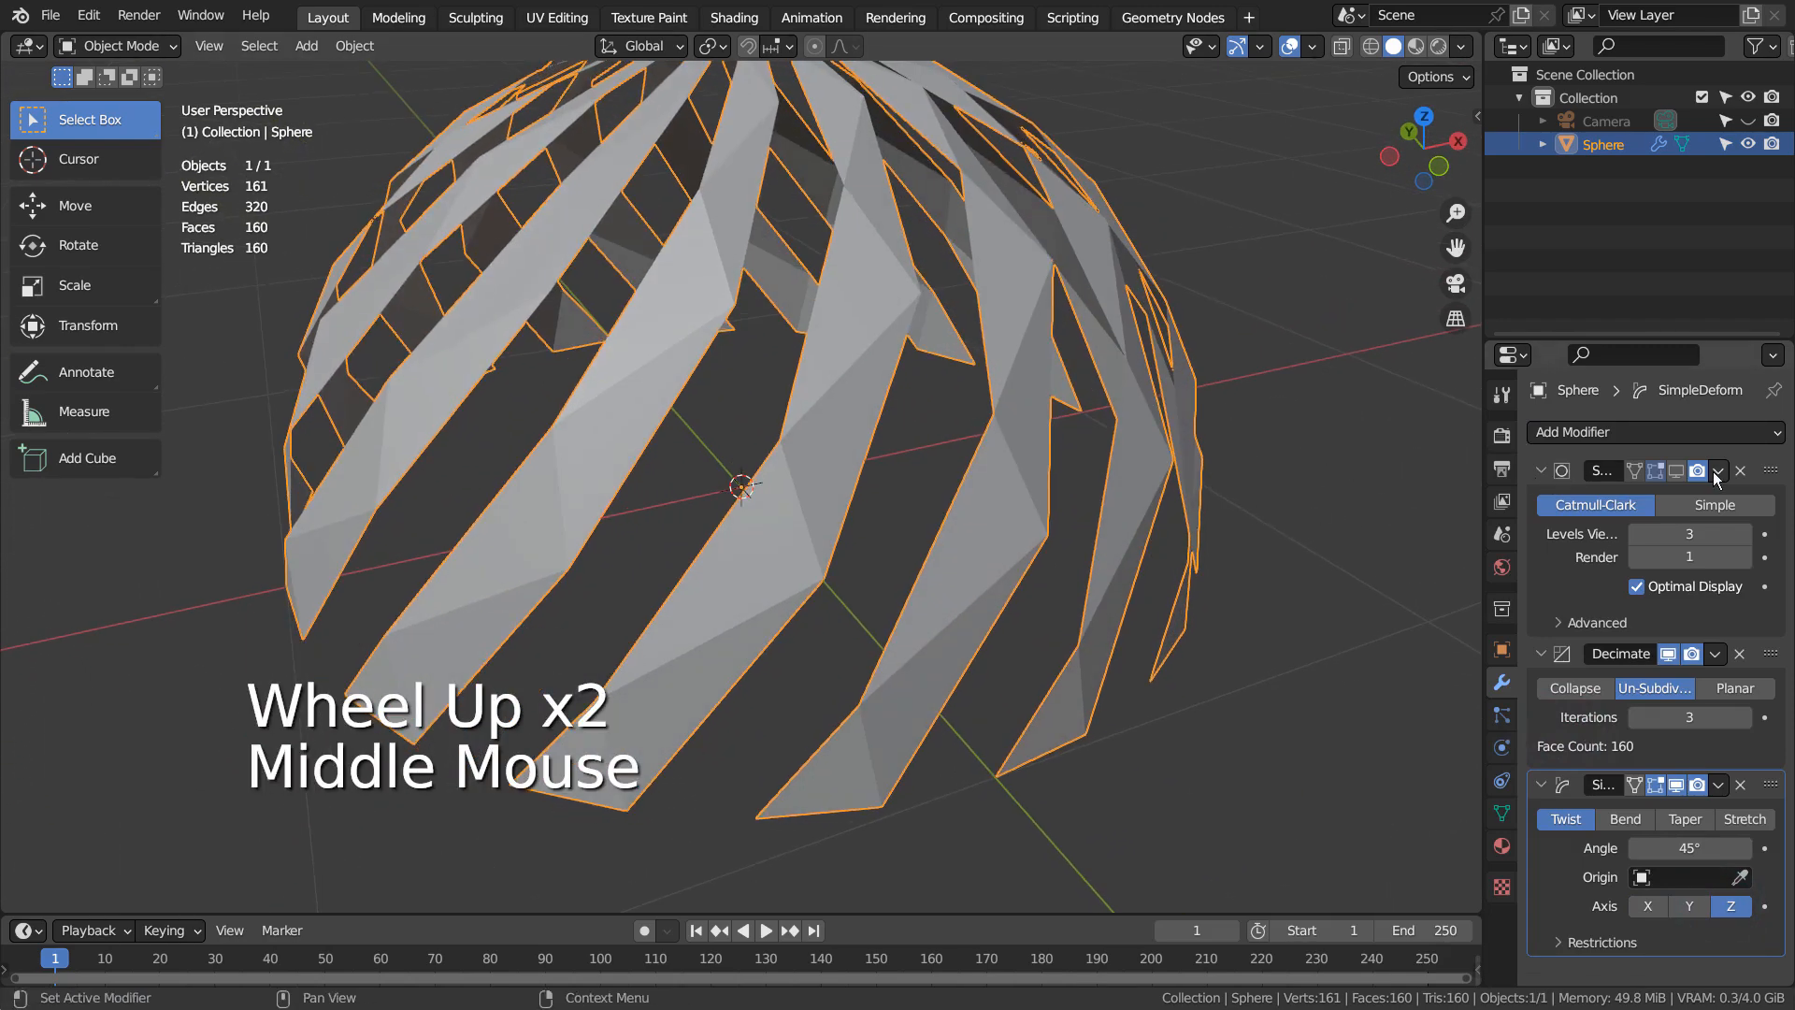
{"action": "left_click", "coordinate": [1676, 471]}
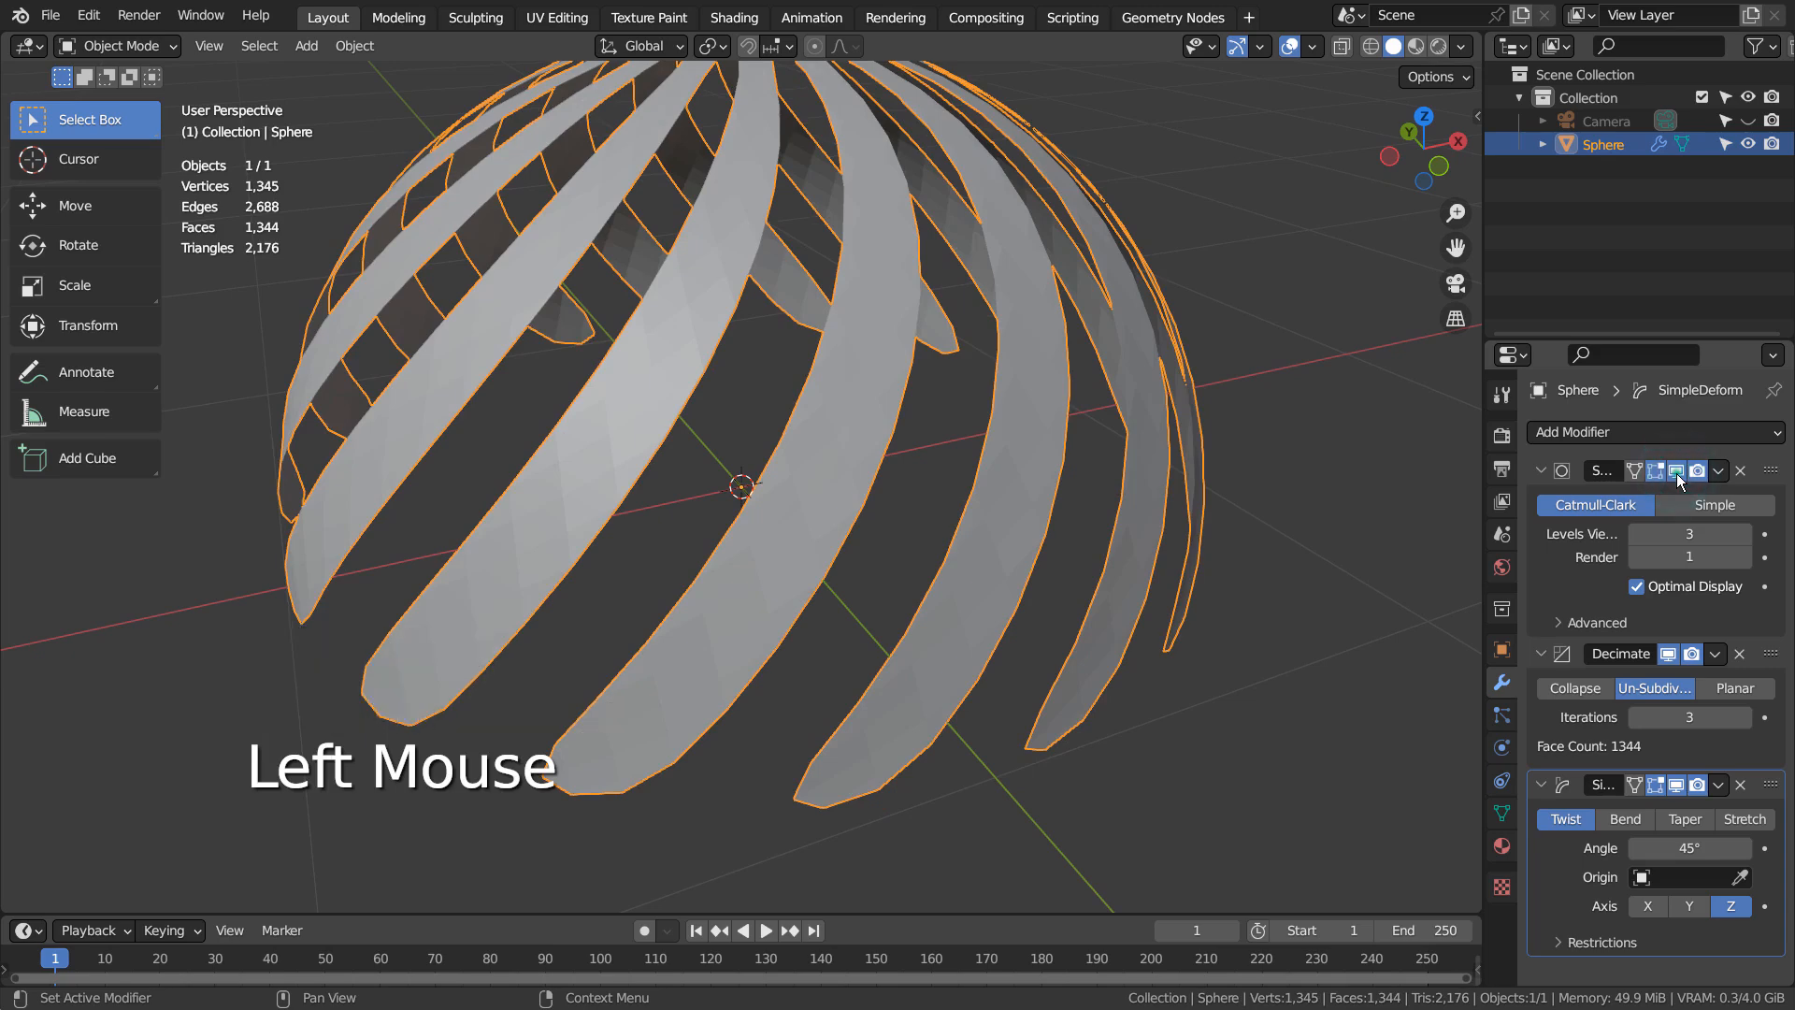
{"action": "left_click", "coordinate": [1675, 473]}
In Edit Mode, select the single vertex at the centre of the dome's top cap.
{"action": "scroll", "coordinate": [1049, 559], "scroll_direction": "down", "scroll_amount": 3}
{"action": "middle_click_drag", "start_coordinate": [1049, 559], "coordinate": [1130, 705]}
{"action": "key", "text": "Tab"}
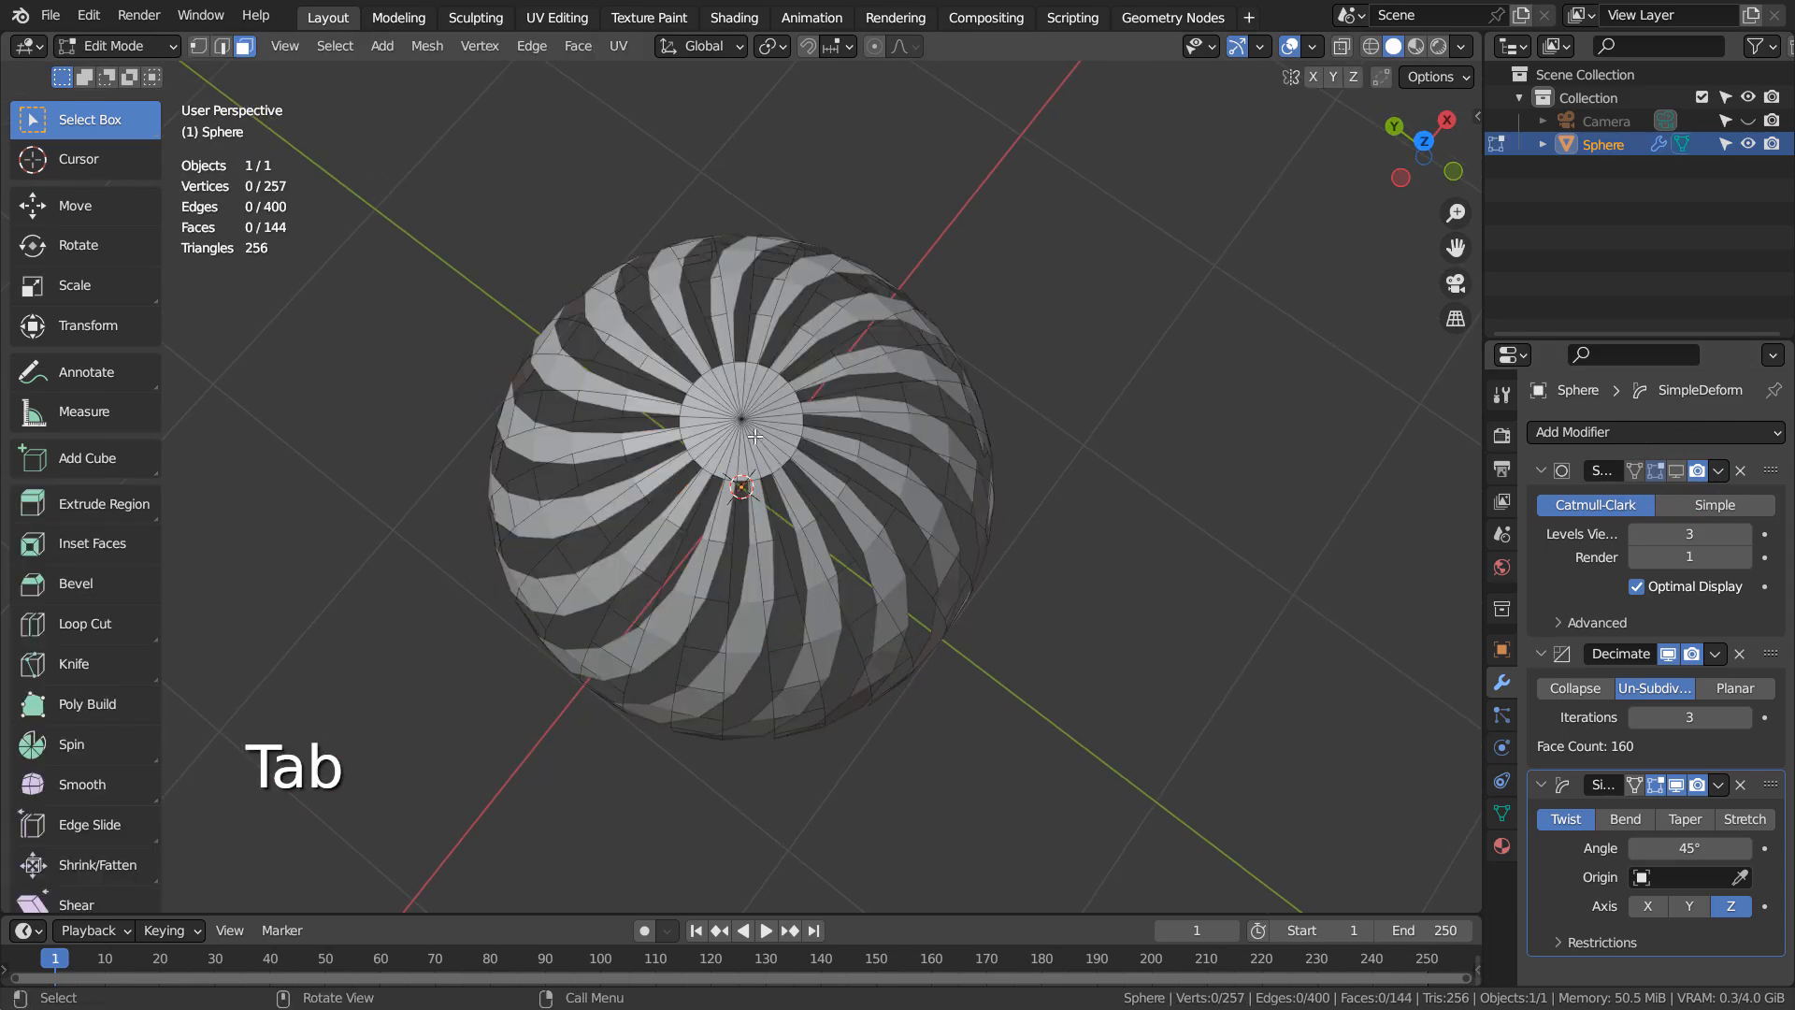
{"action": "scroll", "coordinate": [755, 436], "scroll_direction": "up", "scroll_amount": 3}
{"action": "key", "text": "1"}
{"action": "left_click", "coordinate": [739, 337]}
{"action": "middle_click_drag", "start_coordinate": [1015, 505], "coordinate": [1092, 554]}
{"action": "scroll", "coordinate": [1041, 425], "scroll_direction": "down", "scroll_amount": 2}
{"action": "key", "text": "ctrl+r"}
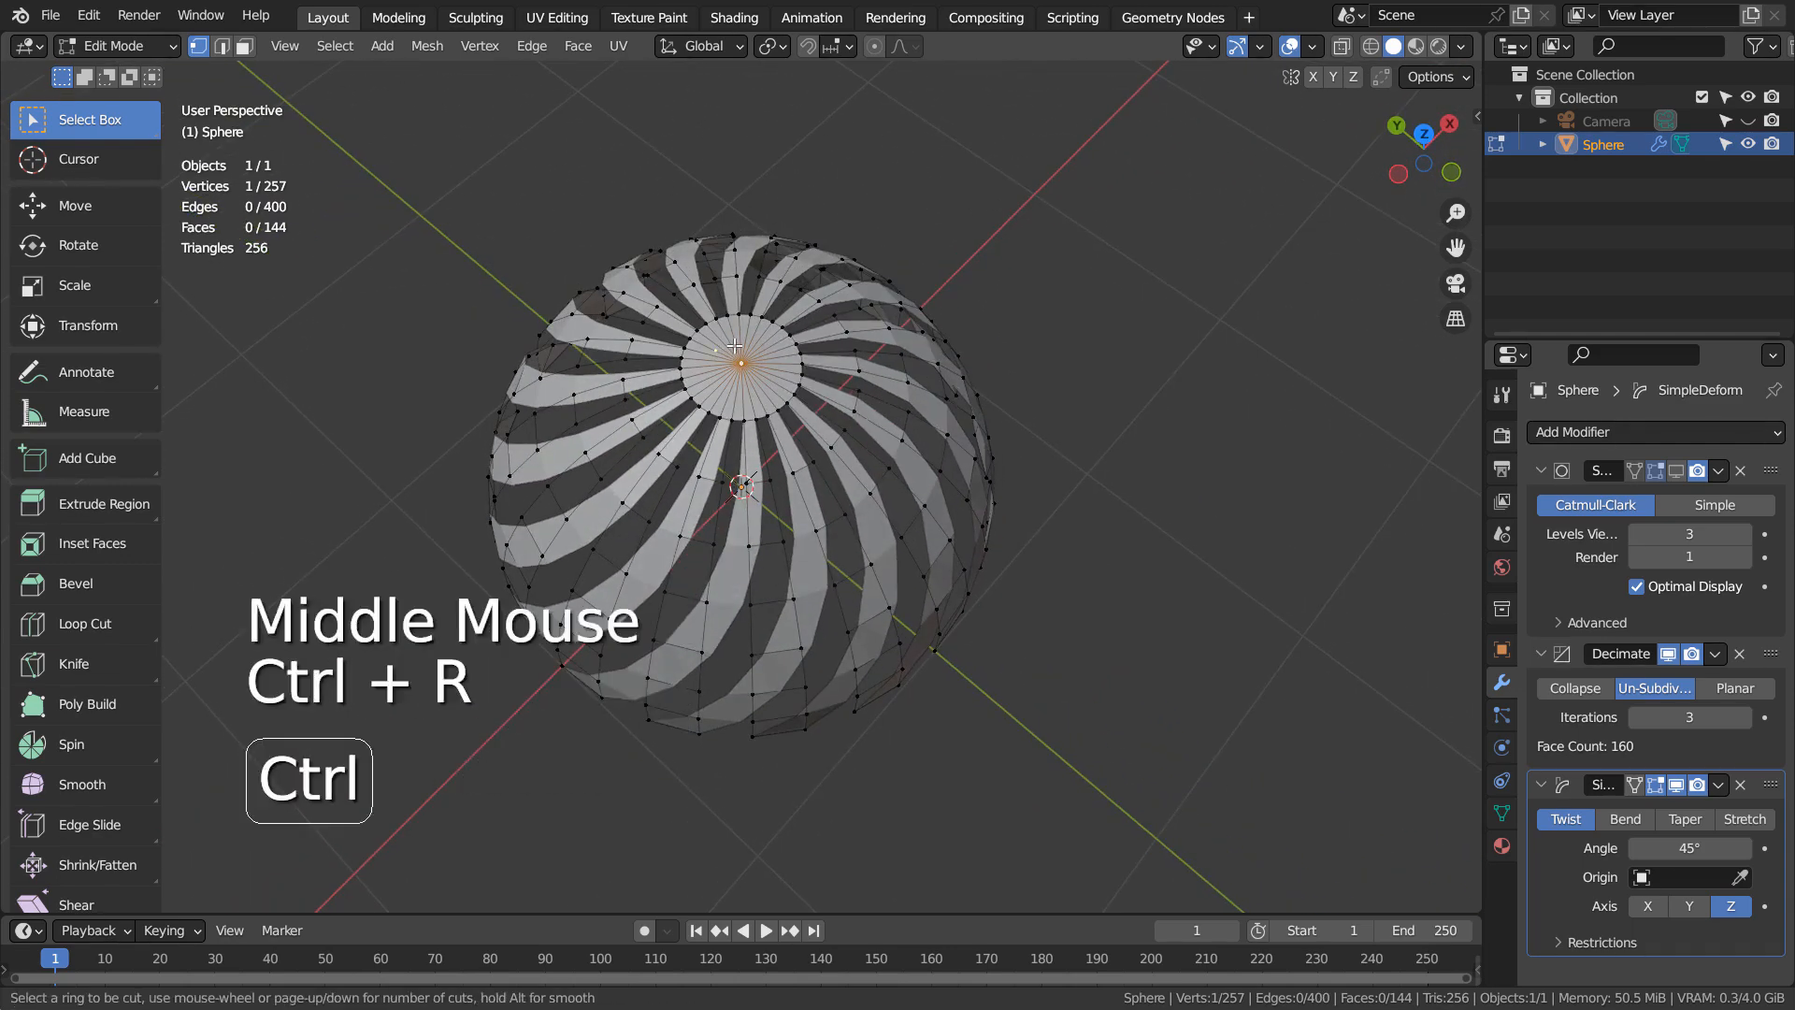
{"action": "left_click", "coordinate": [719, 382]}
{"action": "key", "text": "ctrl+z"}
{"action": "key", "text": "c"}
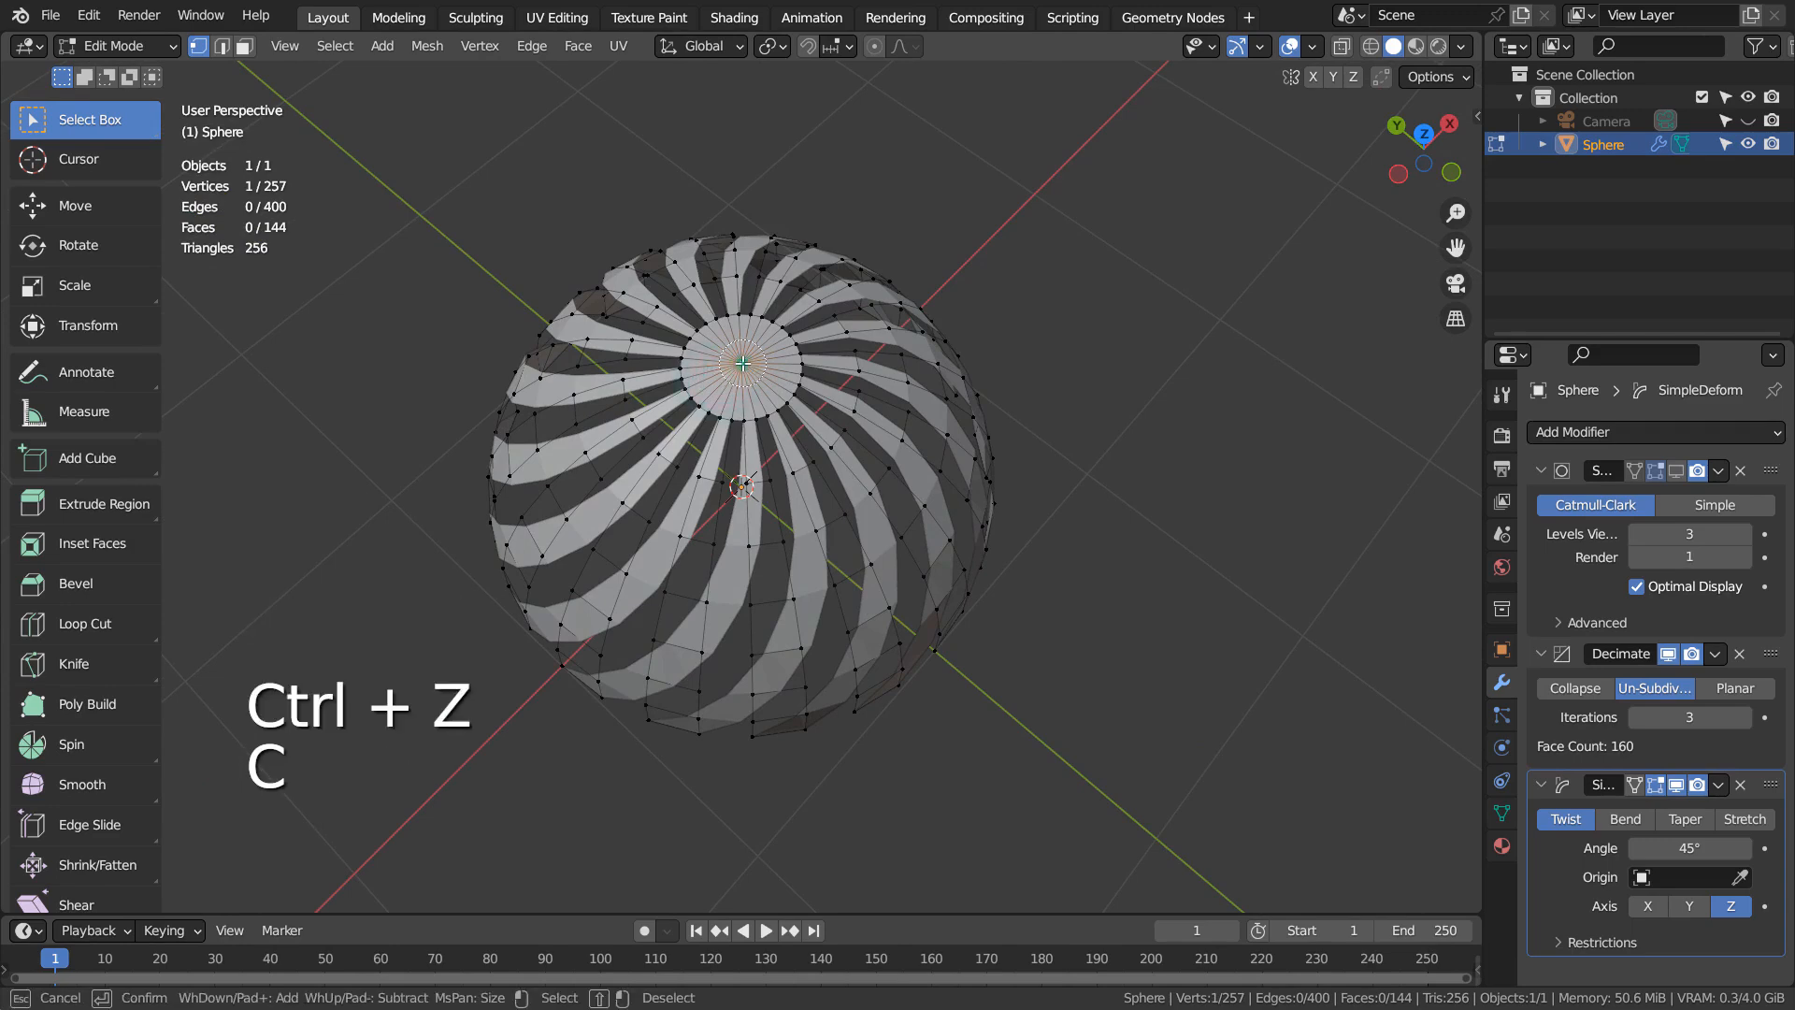
{"action": "right_click", "coordinate": [744, 362]}
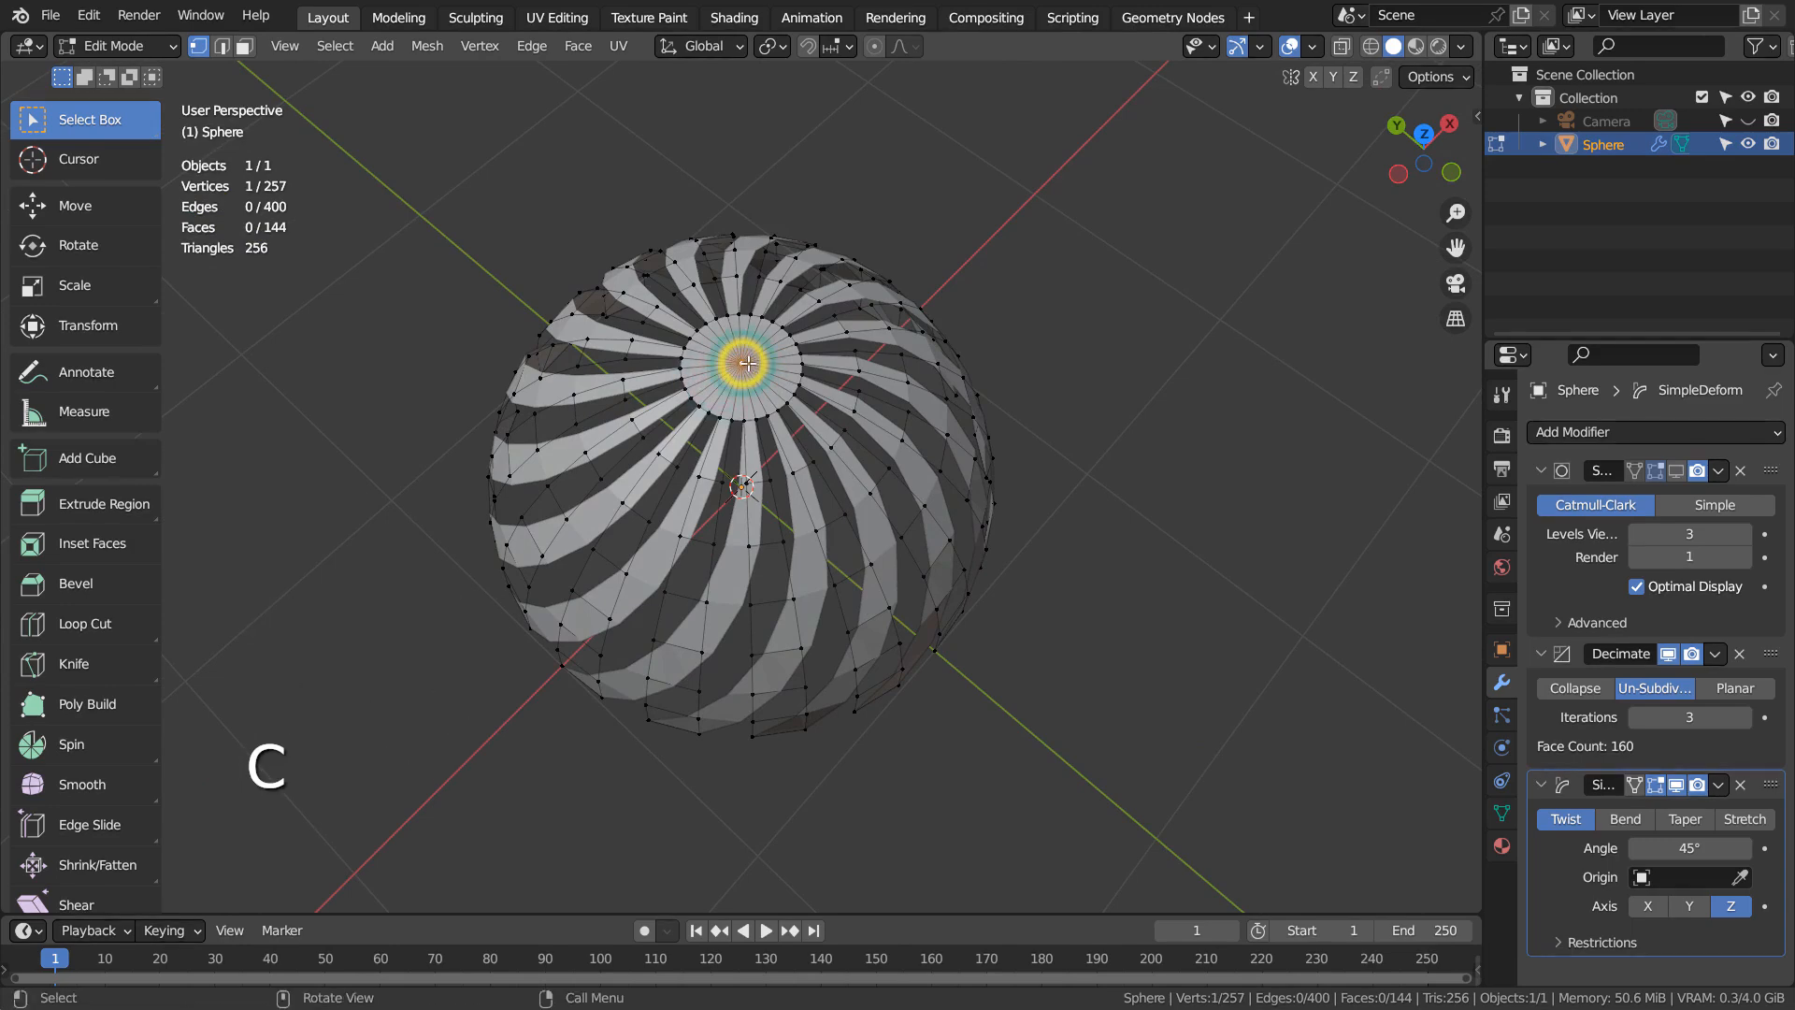
Delete the selected centre vertex to open a round hole in the dome's top.
{"action": "middle_click_drag", "start_coordinate": [817, 389], "coordinate": [840, 393]}
{"action": "key", "text": "x"}
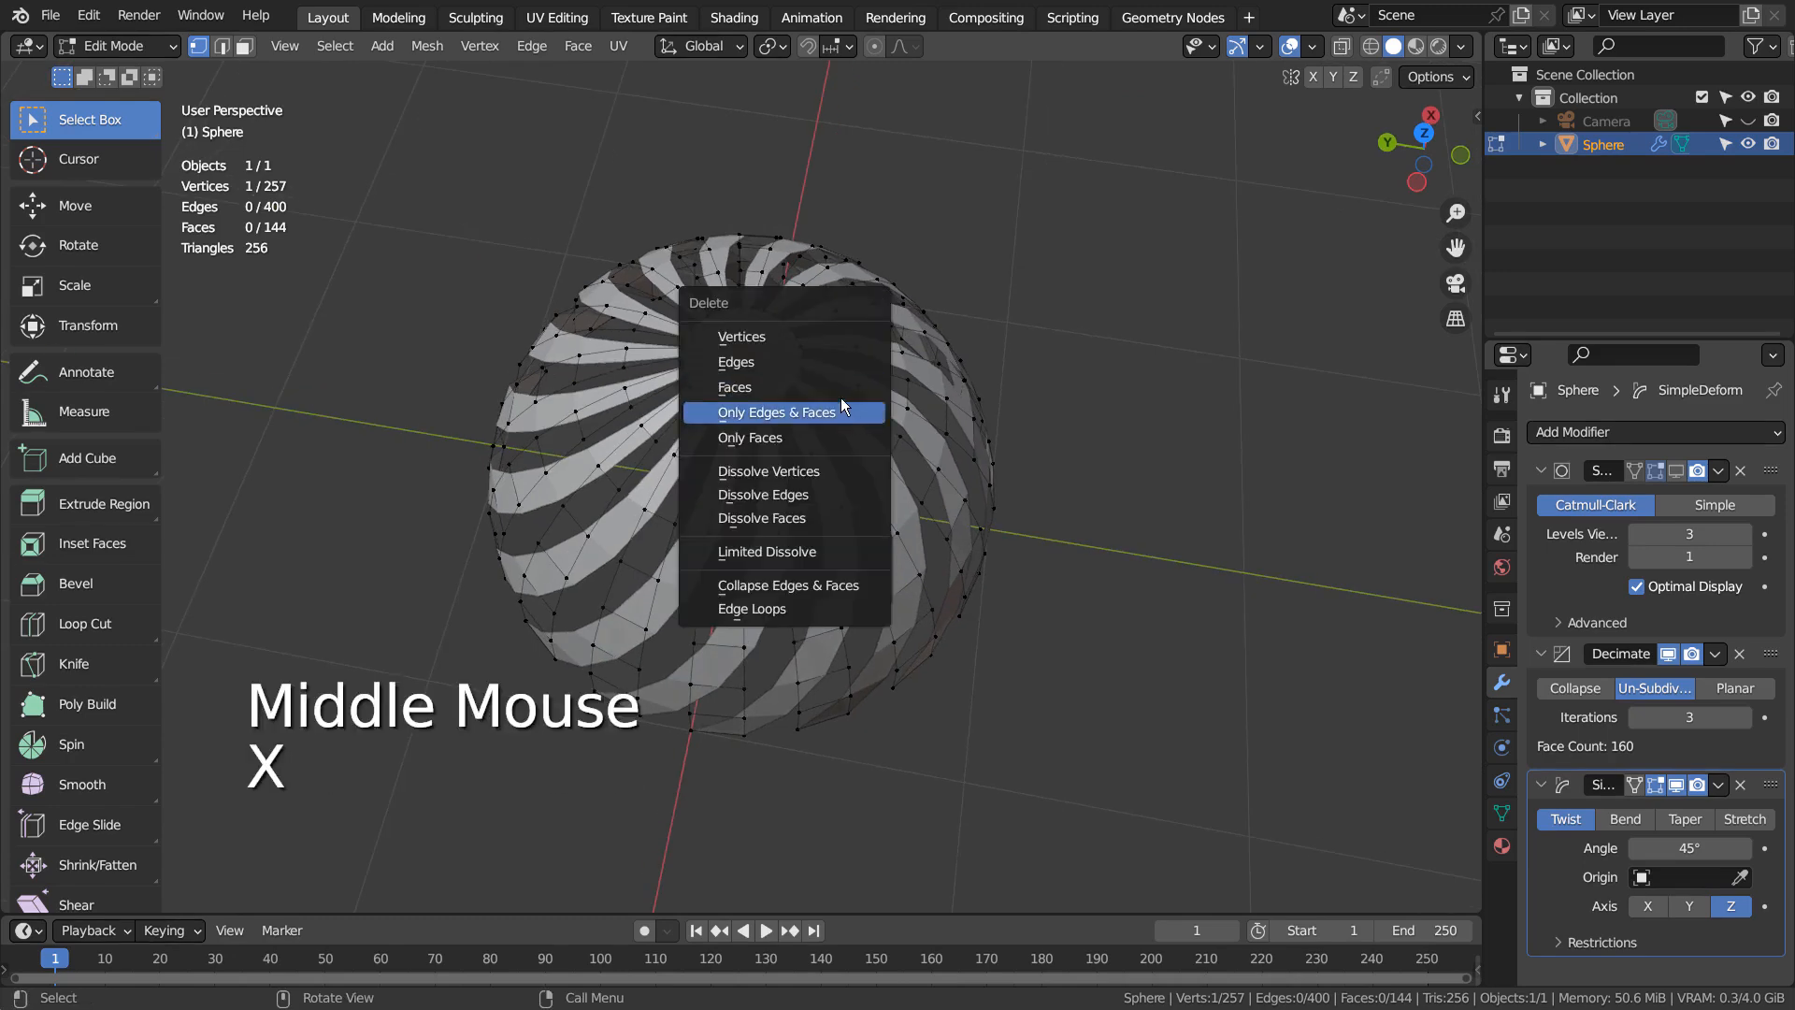
{"action": "middle_click_drag", "start_coordinate": [845, 384], "coordinate": [851, 486]}
{"action": "key", "text": "Tab"}
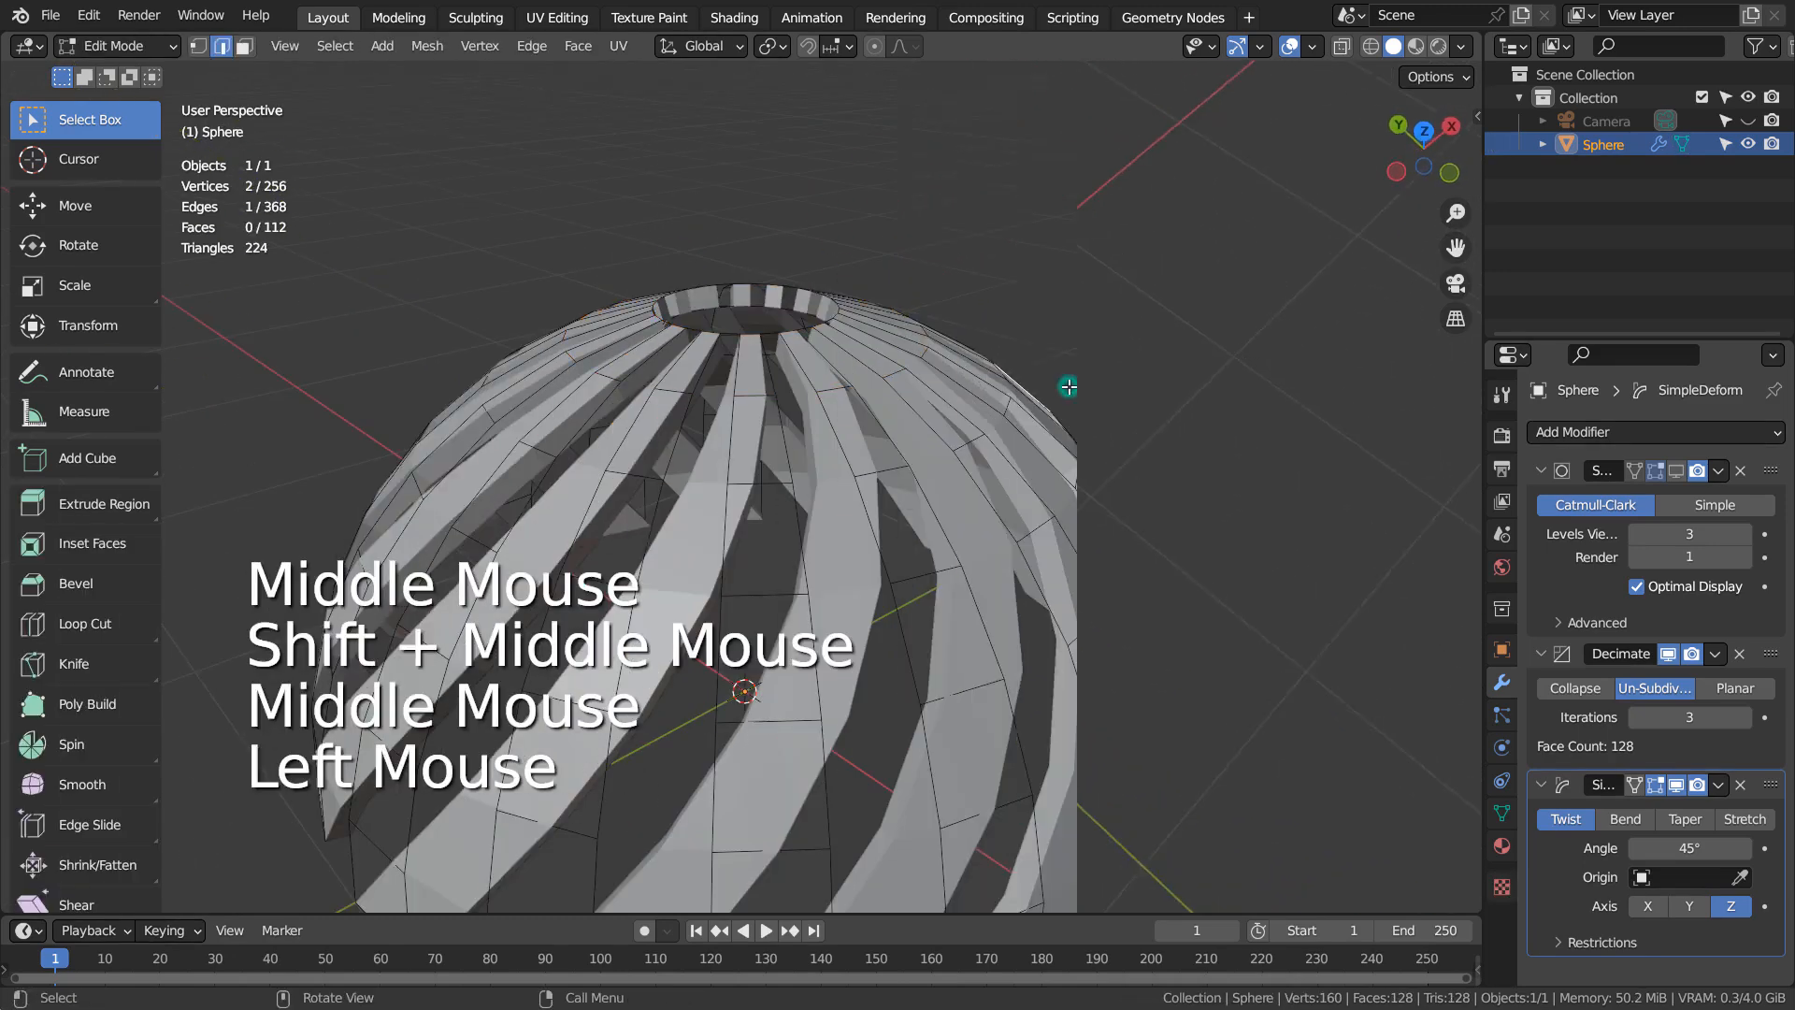
Add a plane in Object Mode and scale it up about 9.7 times as the ground beneath the dome.
{"action": "key", "text": "Tab"}
{"action": "scroll", "coordinate": [990, 434], "scroll_direction": "down", "scroll_amount": 2}
{"action": "key", "text": "shift+a"}
{"action": "left_click", "coordinate": [1061, 430]}
{"action": "key", "text": "s"}
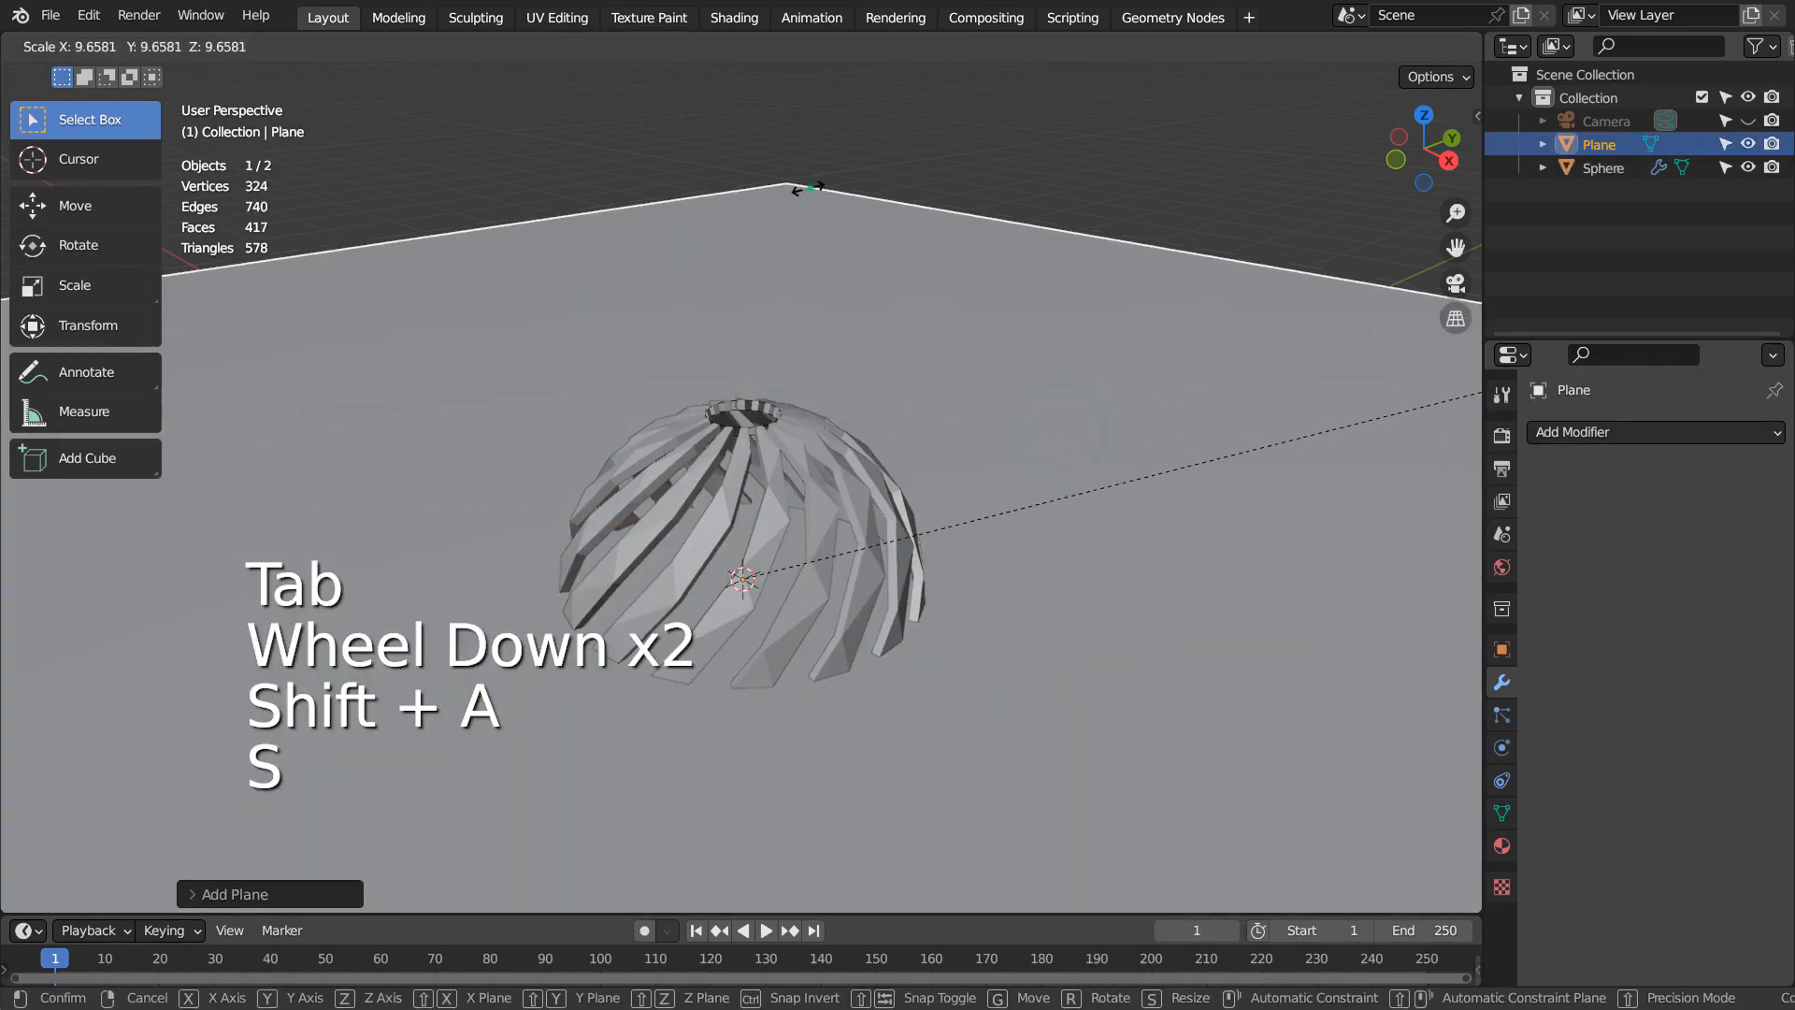
{"action": "left_click", "coordinate": [805, 182]}
Frame the dome from a low three-quarter angle, align the camera to this view and fine-tune it with fly navigation.
{"action": "middle_click_drag", "start_coordinate": [789, 285], "coordinate": [813, 318]}
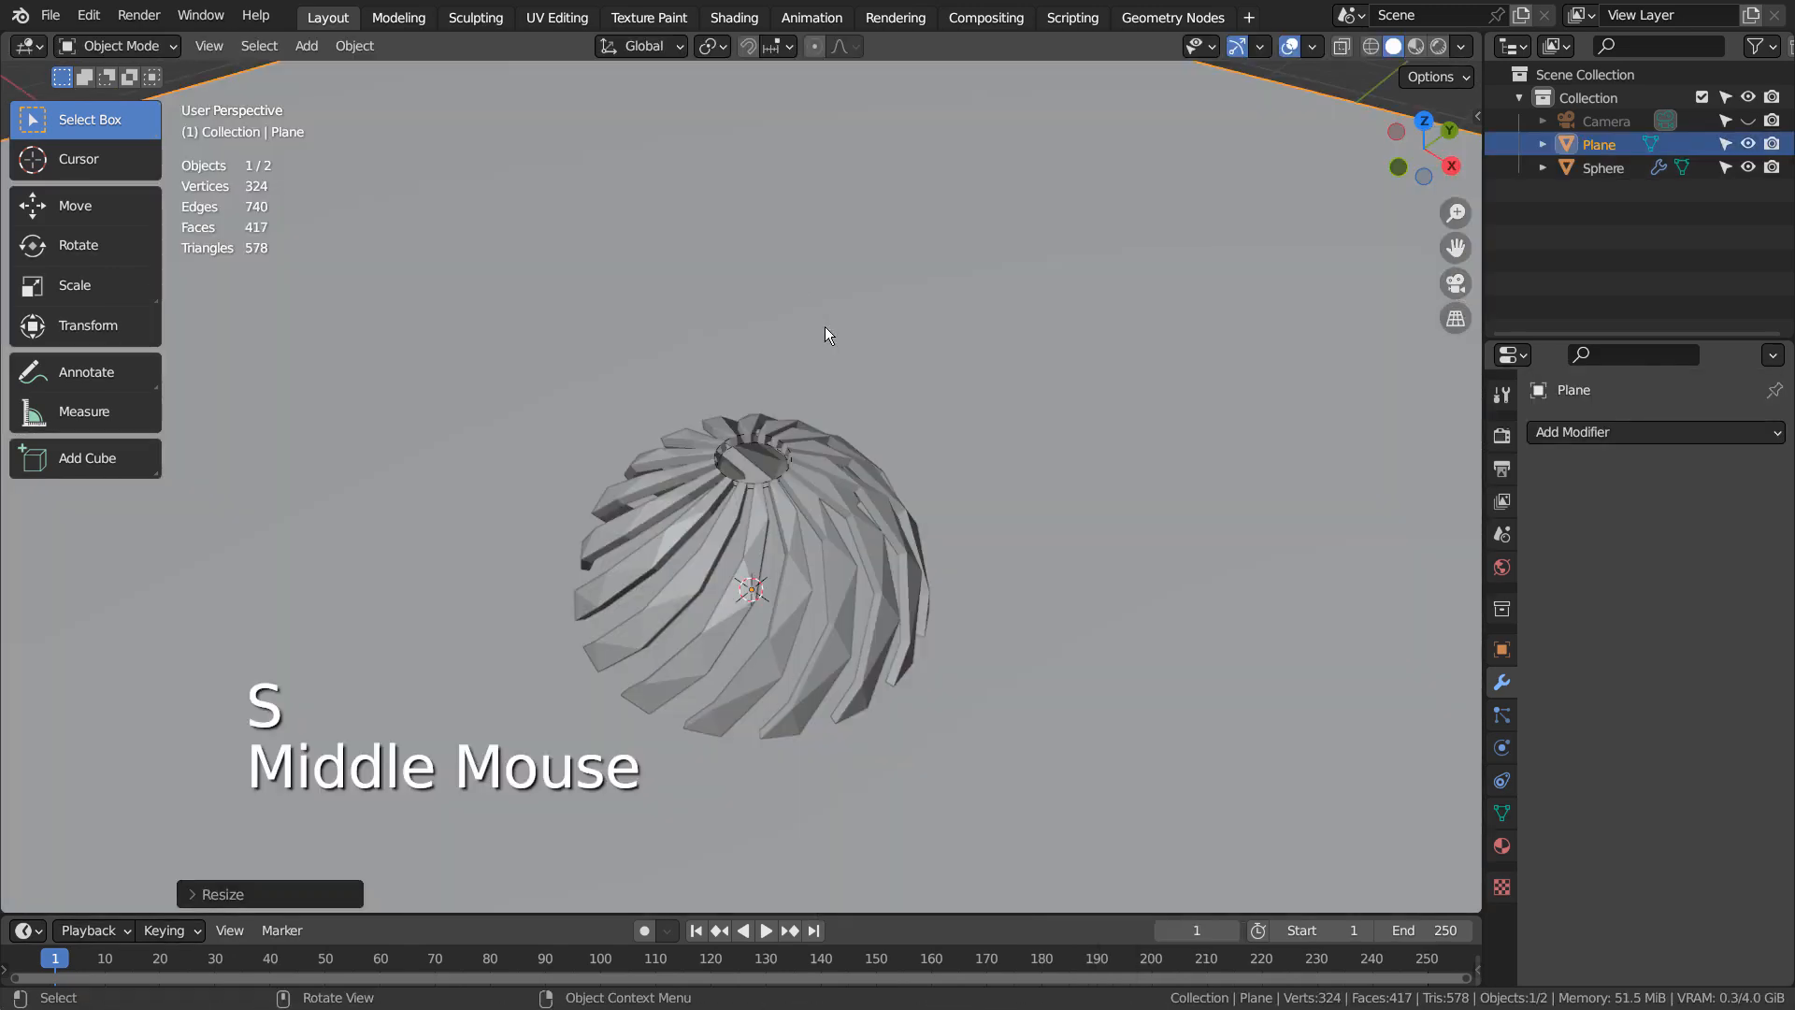
{"action": "middle_click_drag", "start_coordinate": [1092, 467], "coordinate": [1120, 409]}
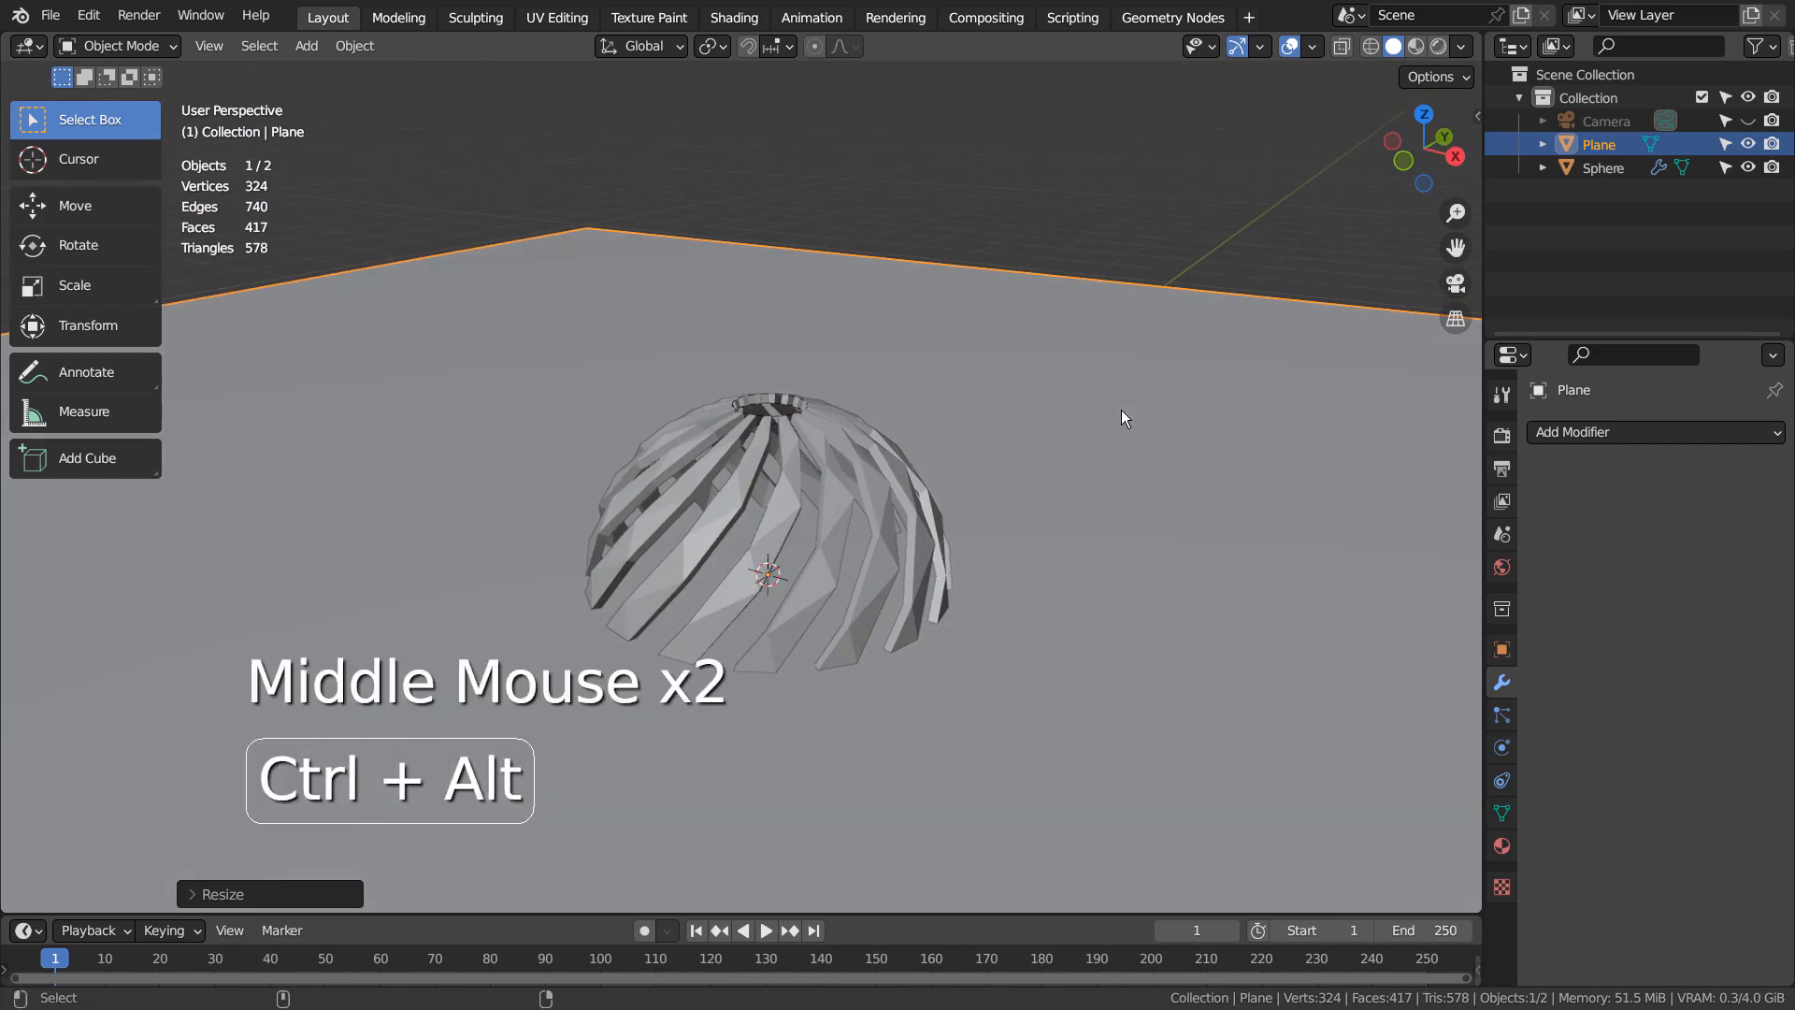
{"action": "key", "text": "ctrl+alt+KP_0"}
{"action": "key", "text": "shift+grave"}
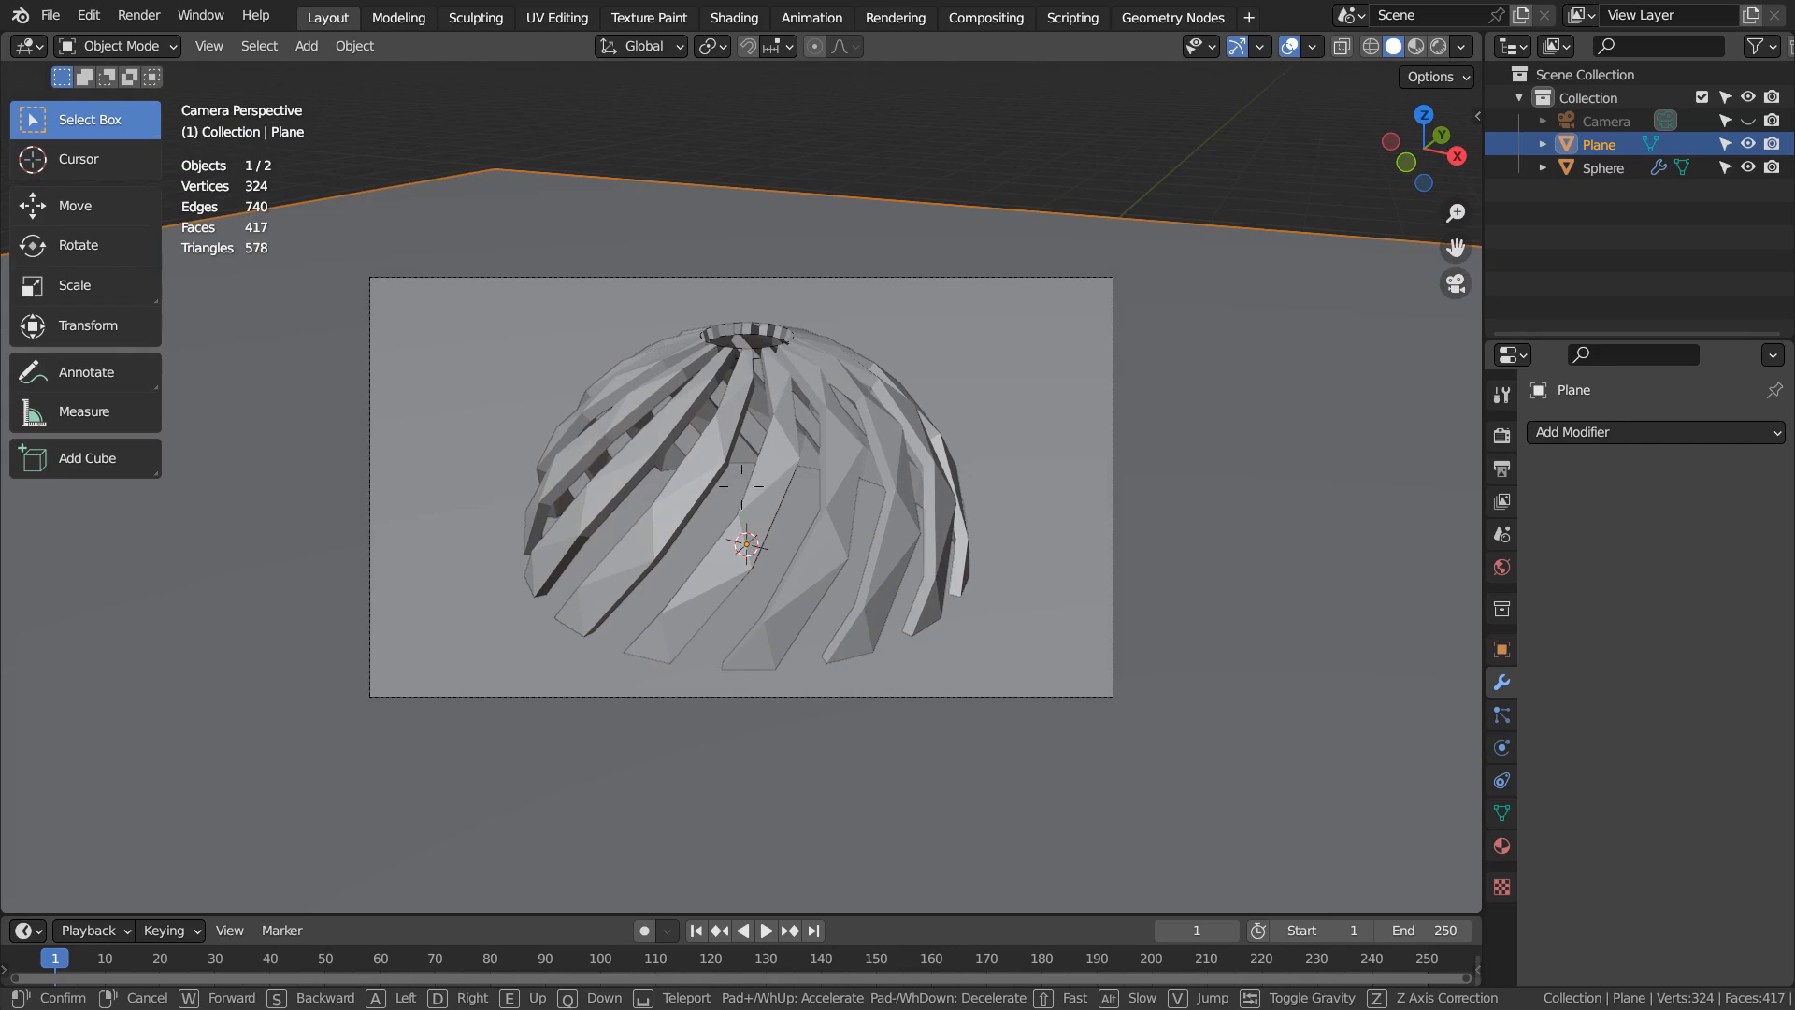
{"action": "left_click", "coordinate": [416, 426]}
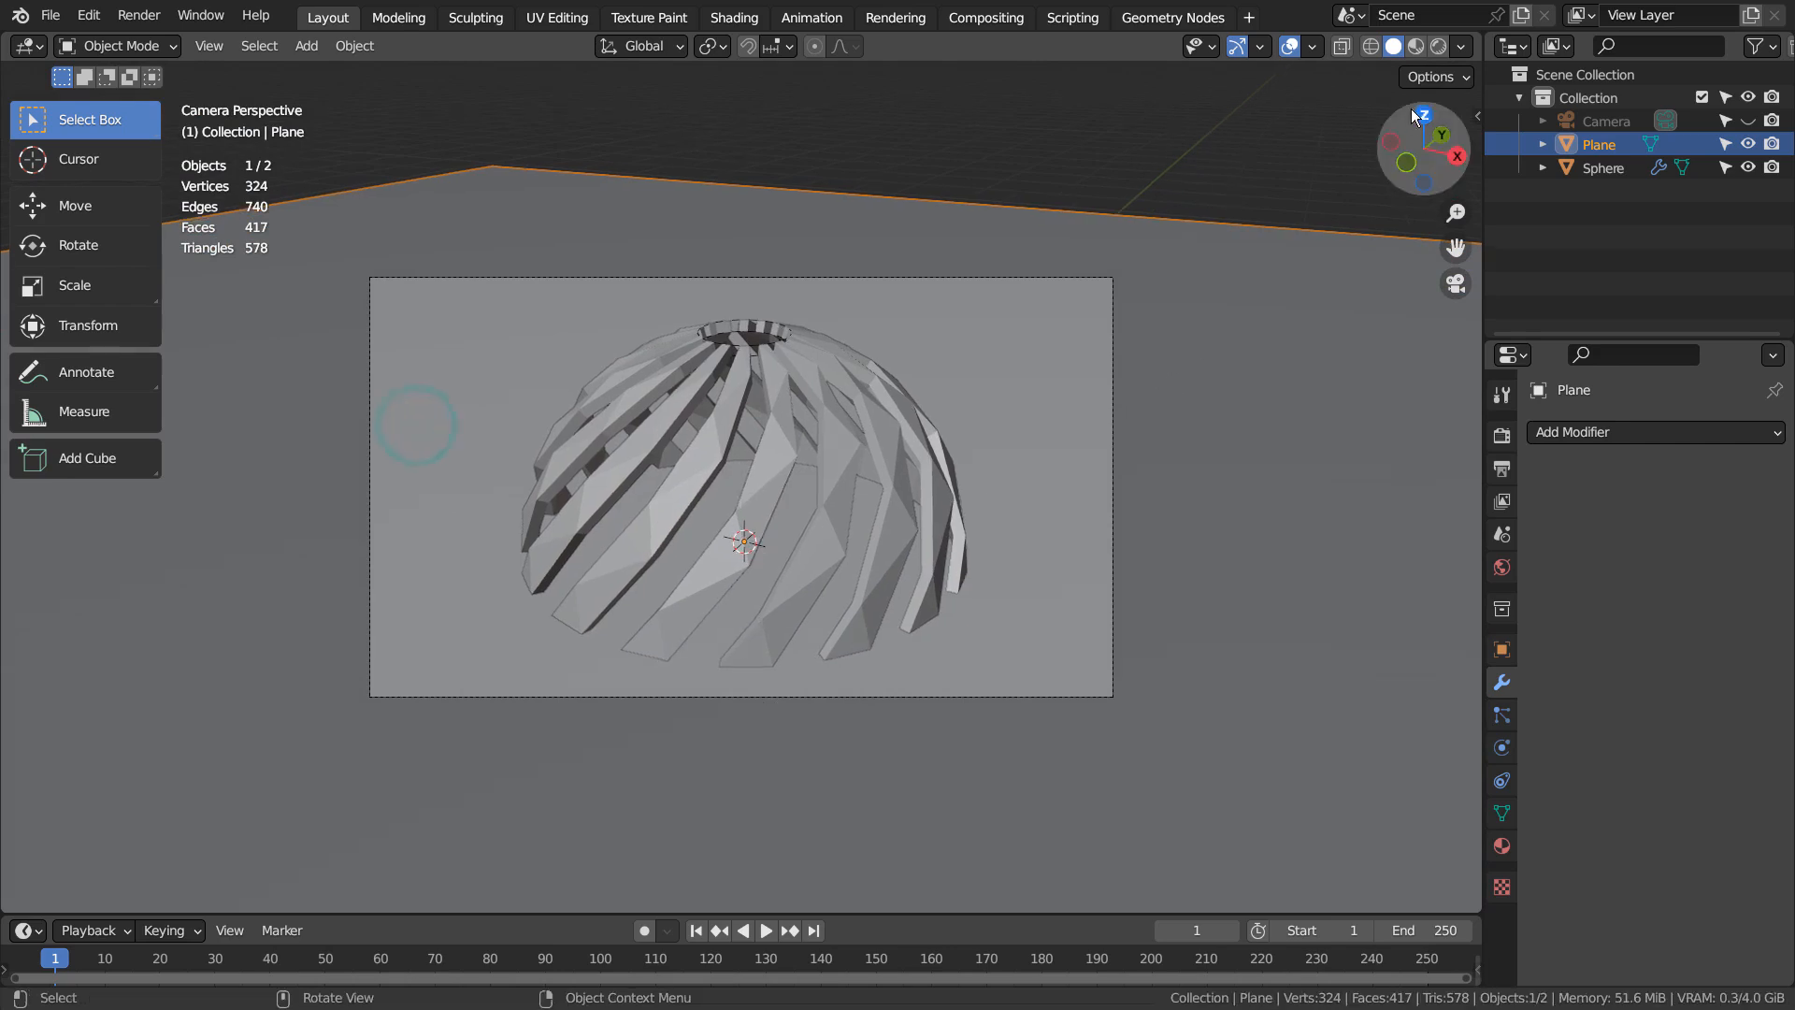
Show the viewport in rendered shading and use a Sky Texture as the world background colour.
{"action": "left_click", "coordinate": [1437, 46]}
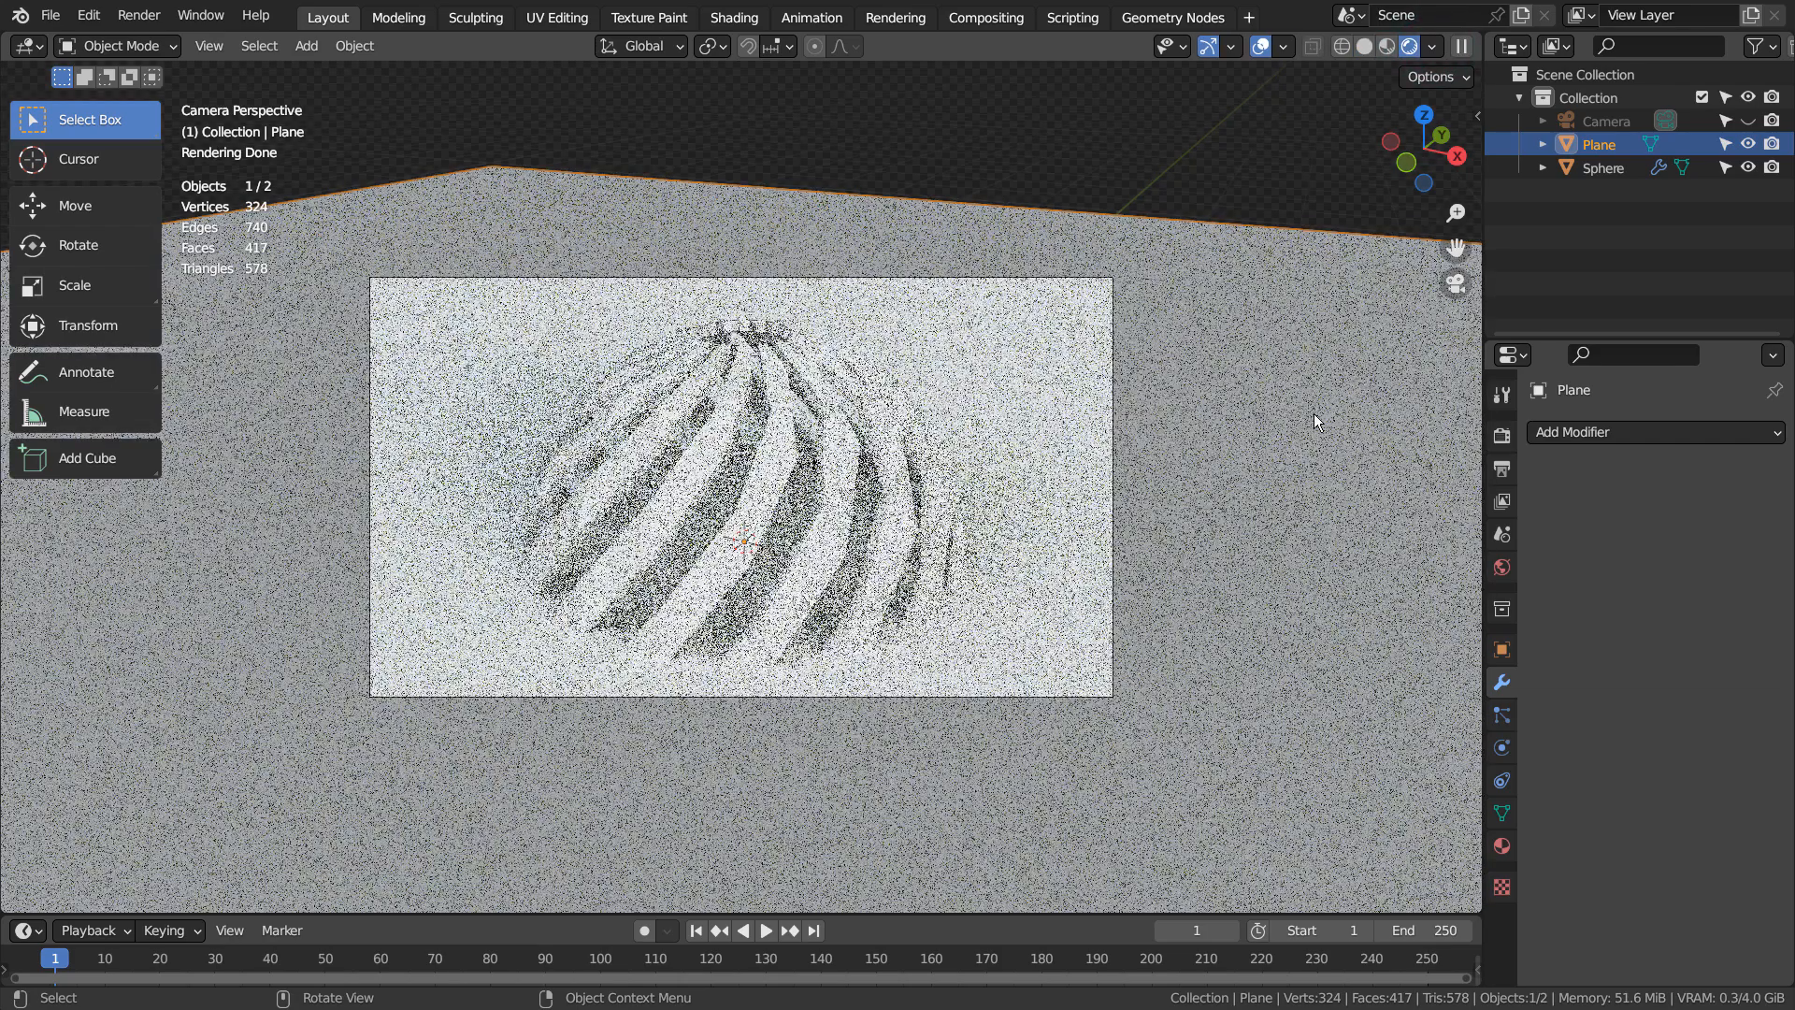
{"action": "left_click", "coordinate": [1646, 432]}
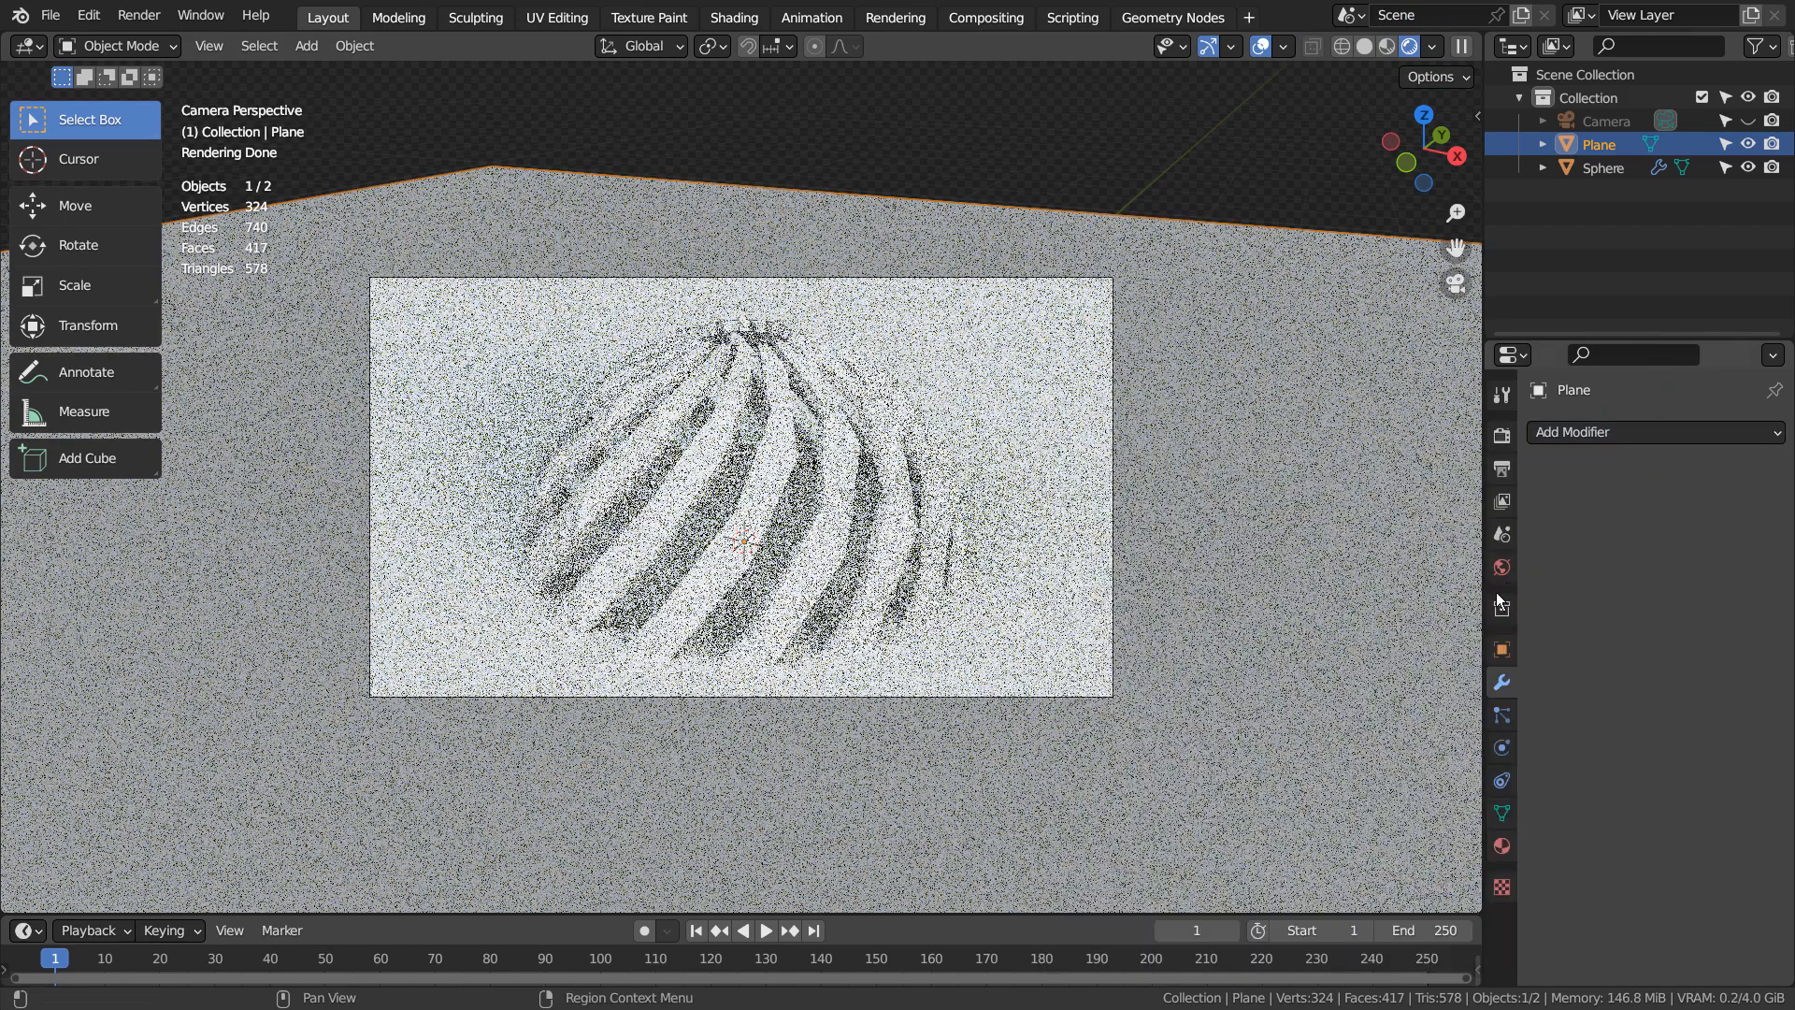
{"action": "left_click", "coordinate": [1502, 567]}
{"action": "left_click", "coordinate": [1641, 570]}
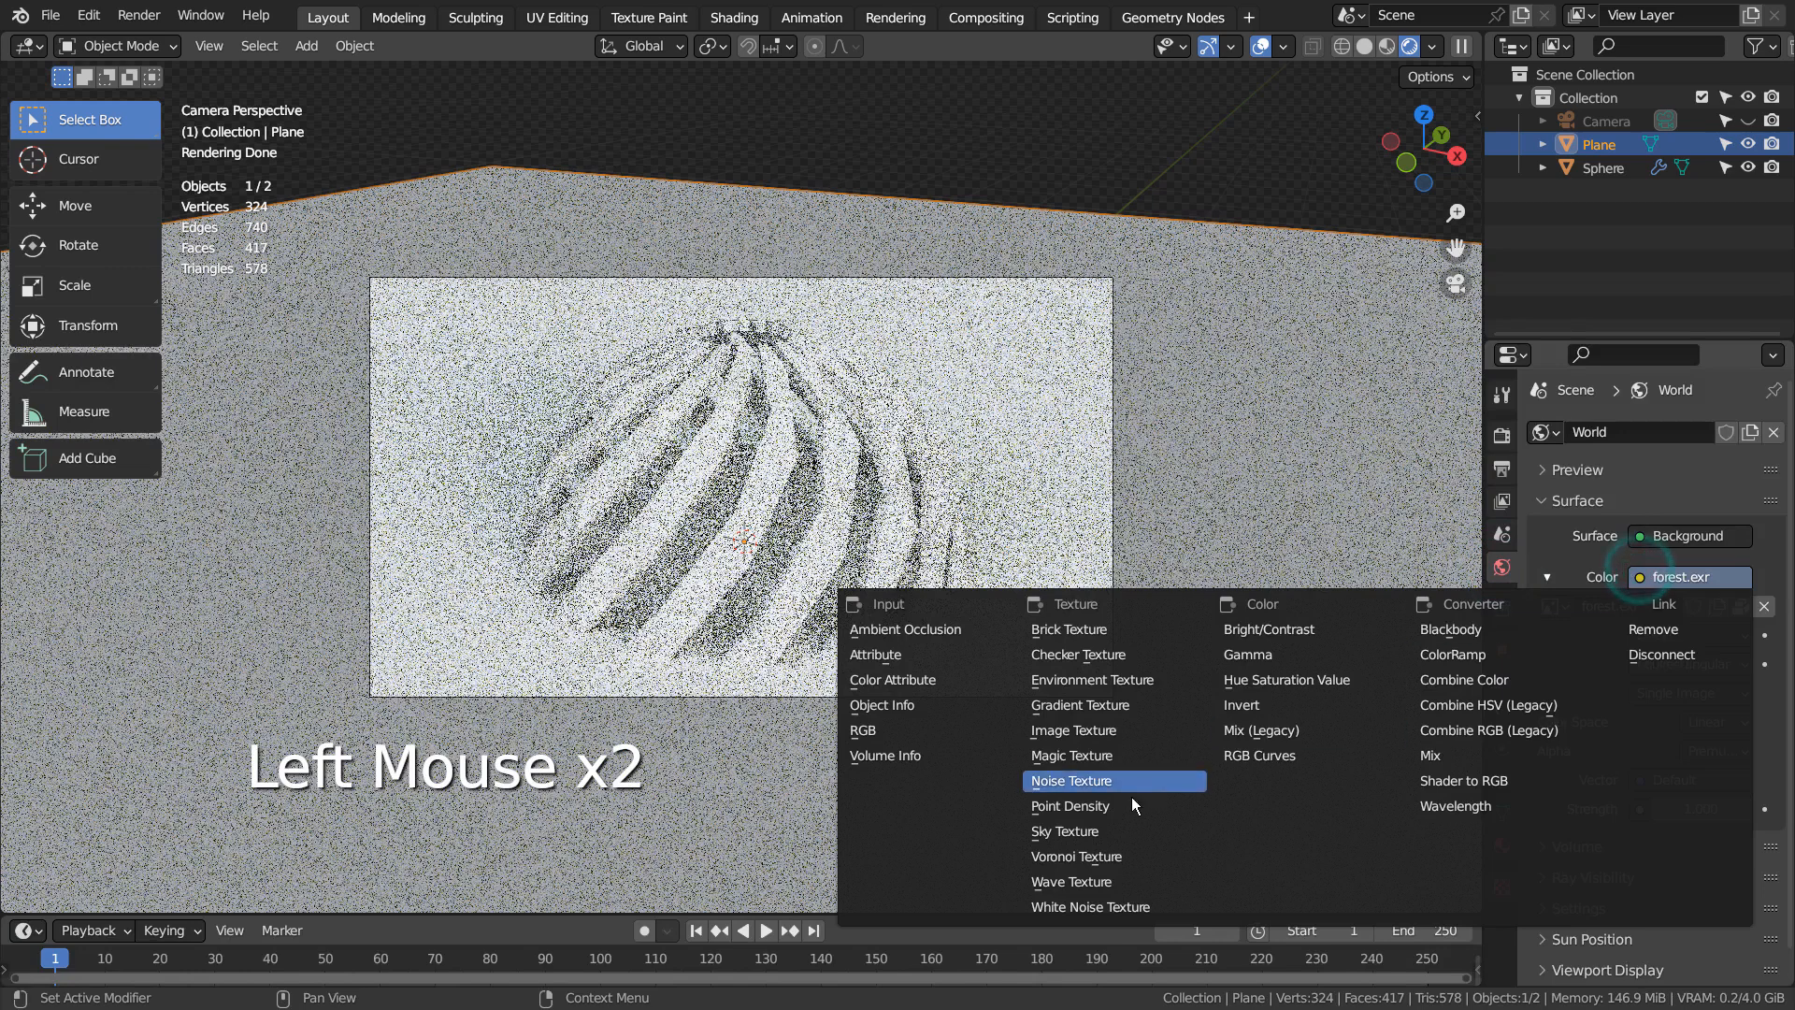
{"action": "left_click", "coordinate": [1112, 834]}
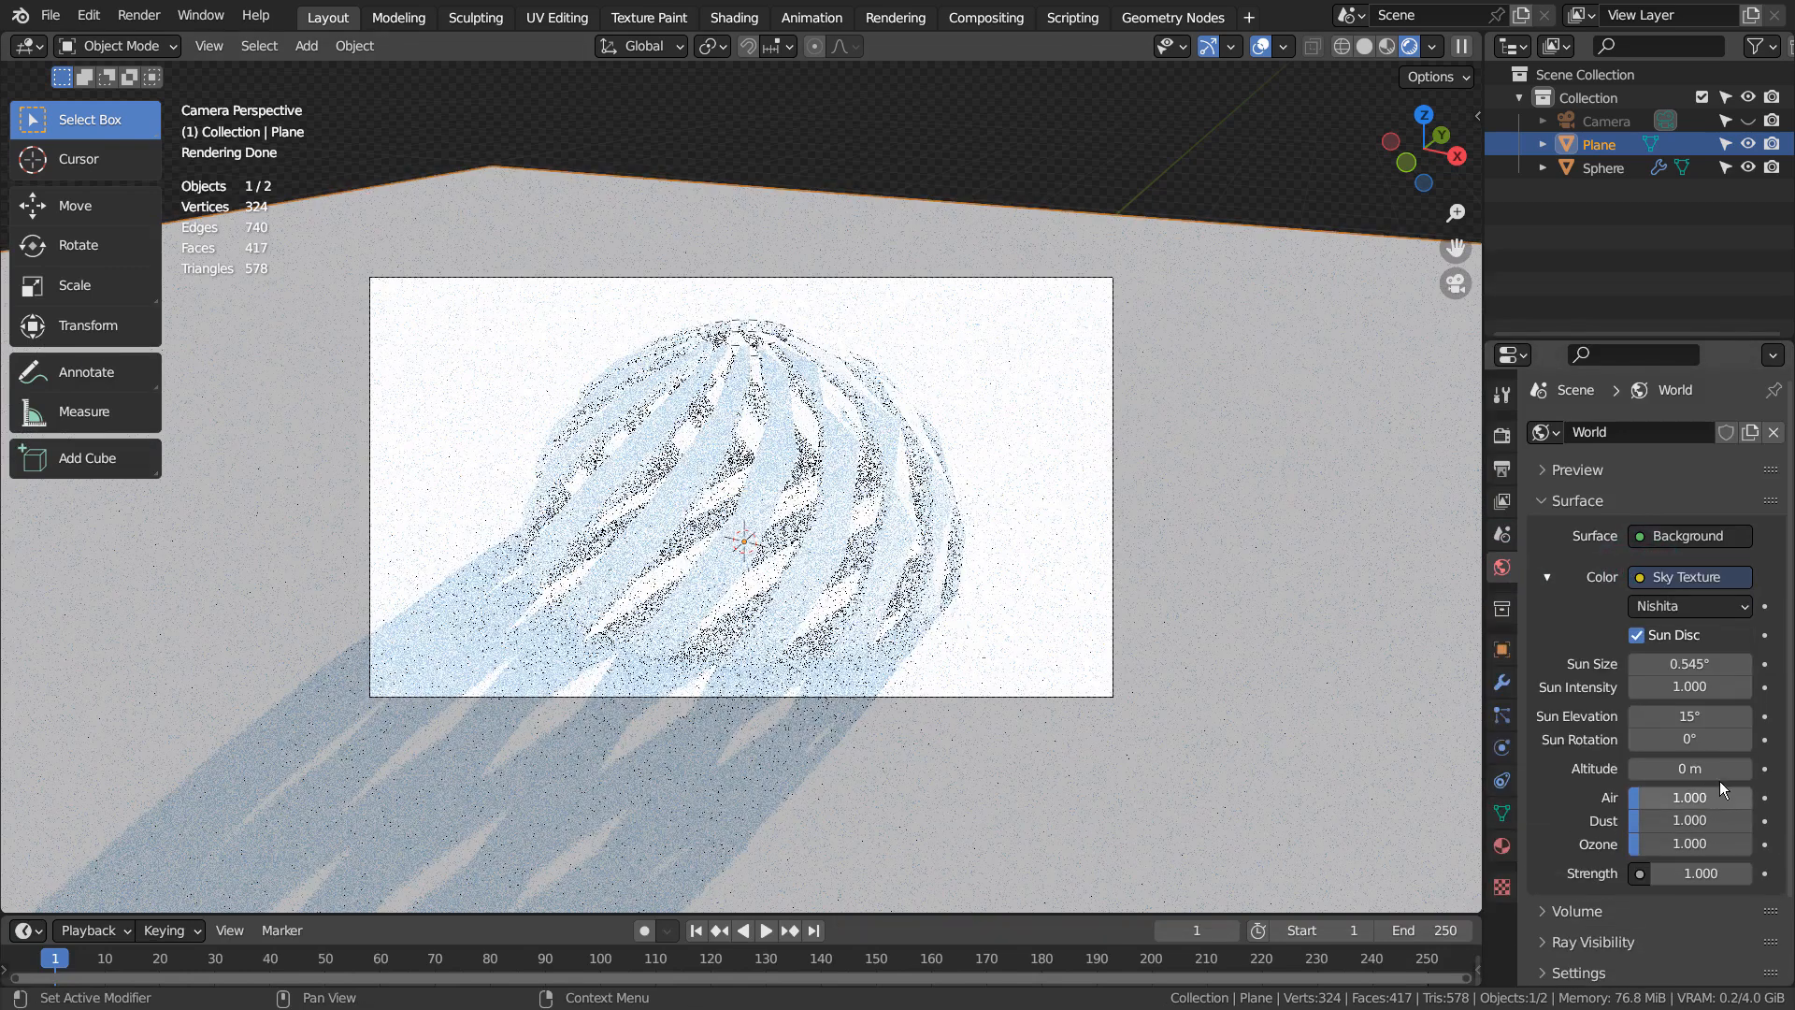
Set the sky's sun elevation to 35° and its sun intensity to 0.1.
{"action": "left_click", "coordinate": [1702, 717]}
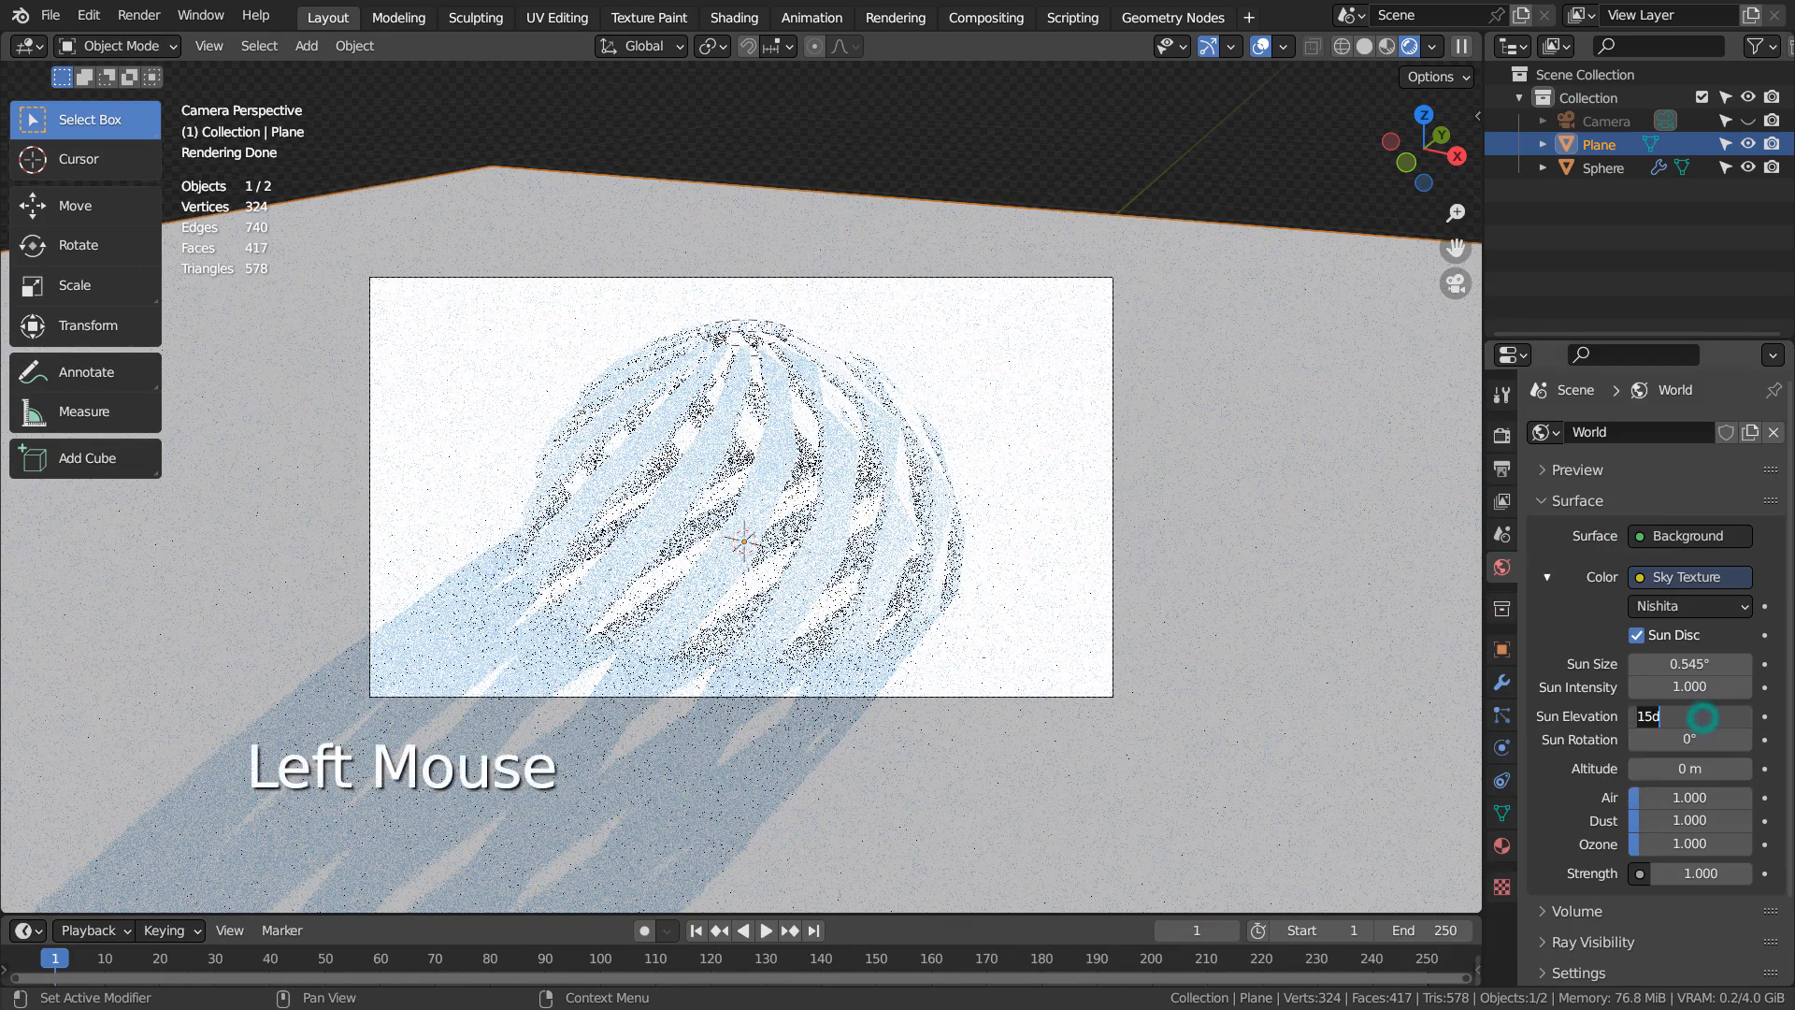
{"action": "type", "text": "35"}
{"action": "key", "text": "Return"}
{"action": "double_click", "coordinate": [1699, 738]}
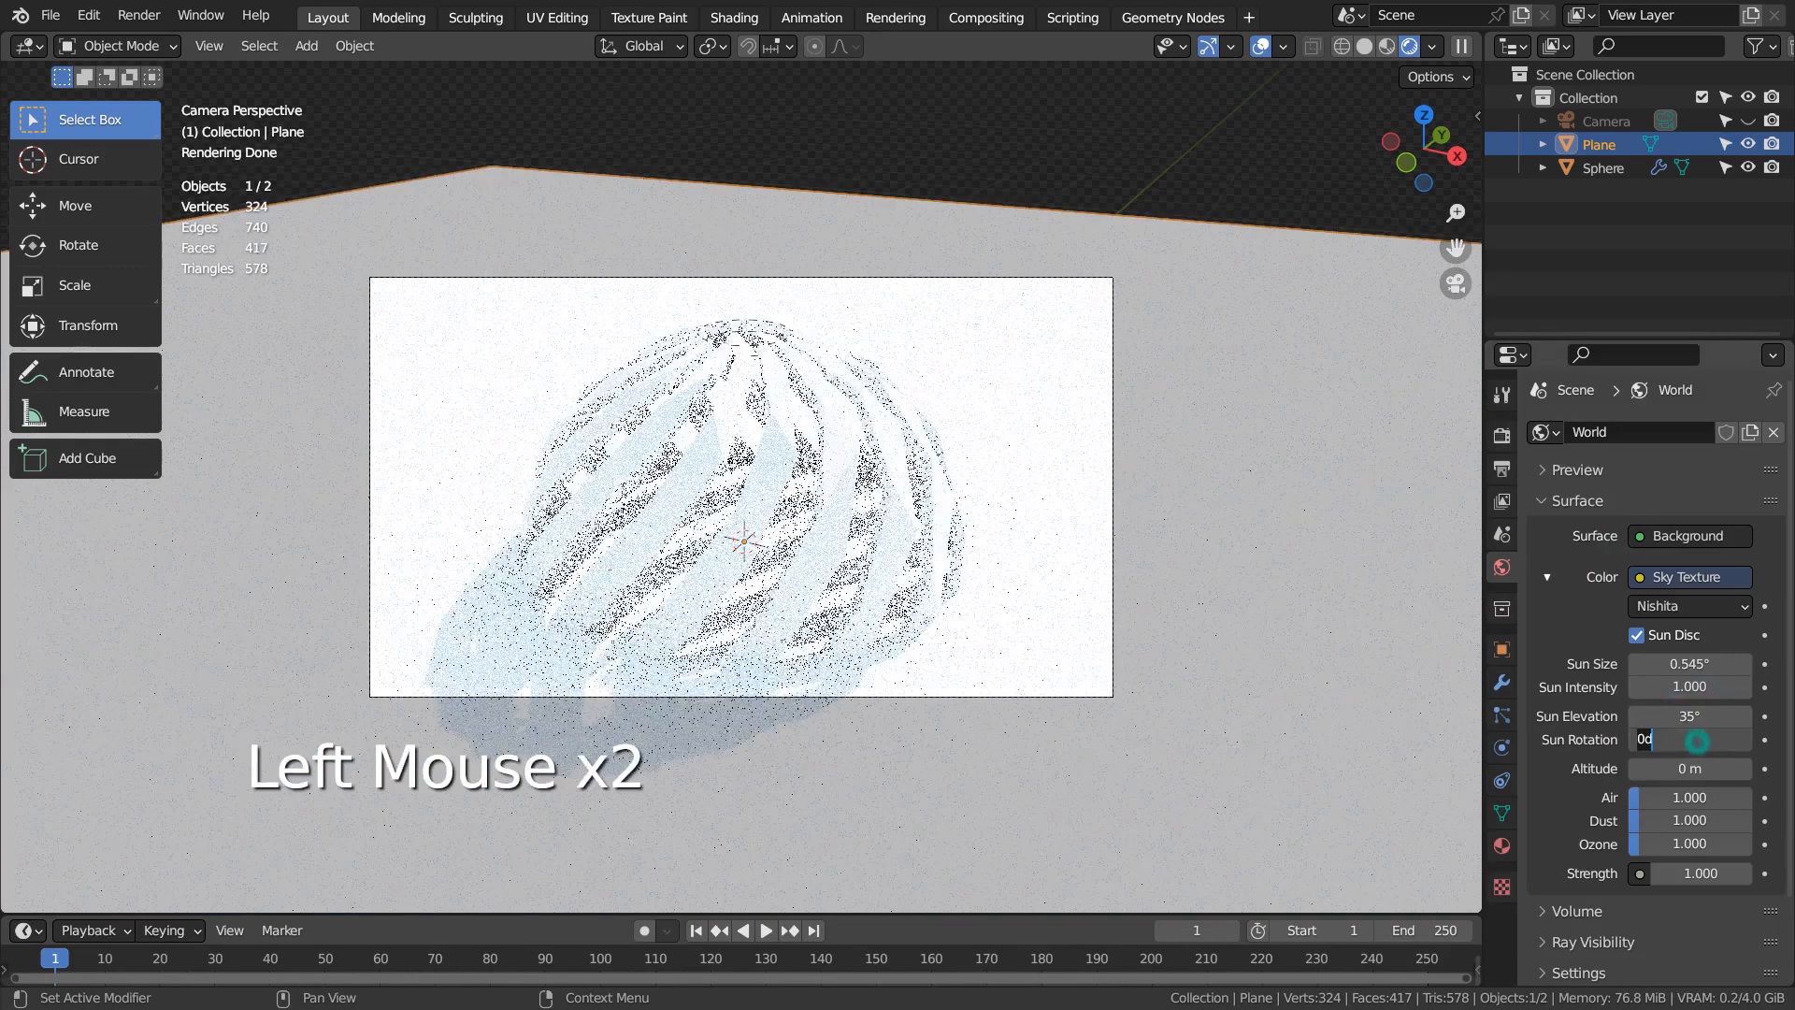
{"action": "left_click_drag", "start_coordinate": [1694, 685], "coordinate": [1636, 685]}
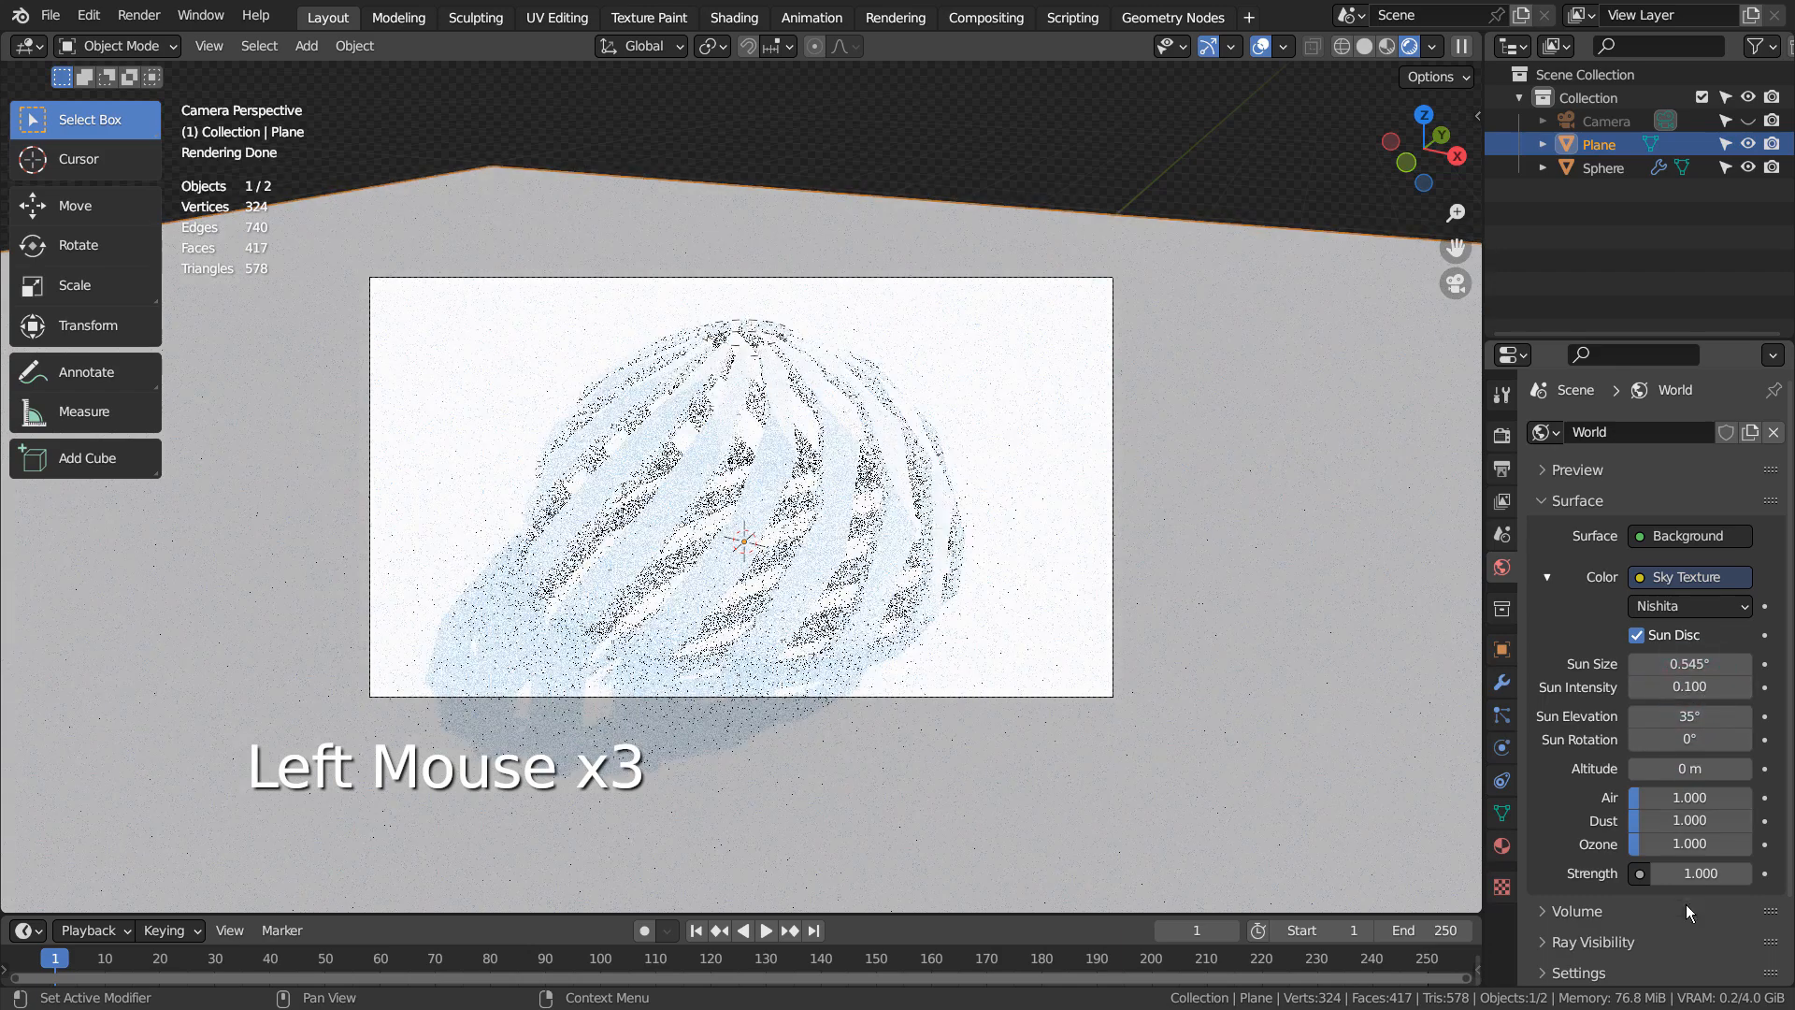
Try a world background strength of 0.1 and settle on 0.2.
{"action": "left_click", "coordinate": [1695, 873]}
{"action": "type", "text": "0.1"}
{"action": "key", "text": "Return"}
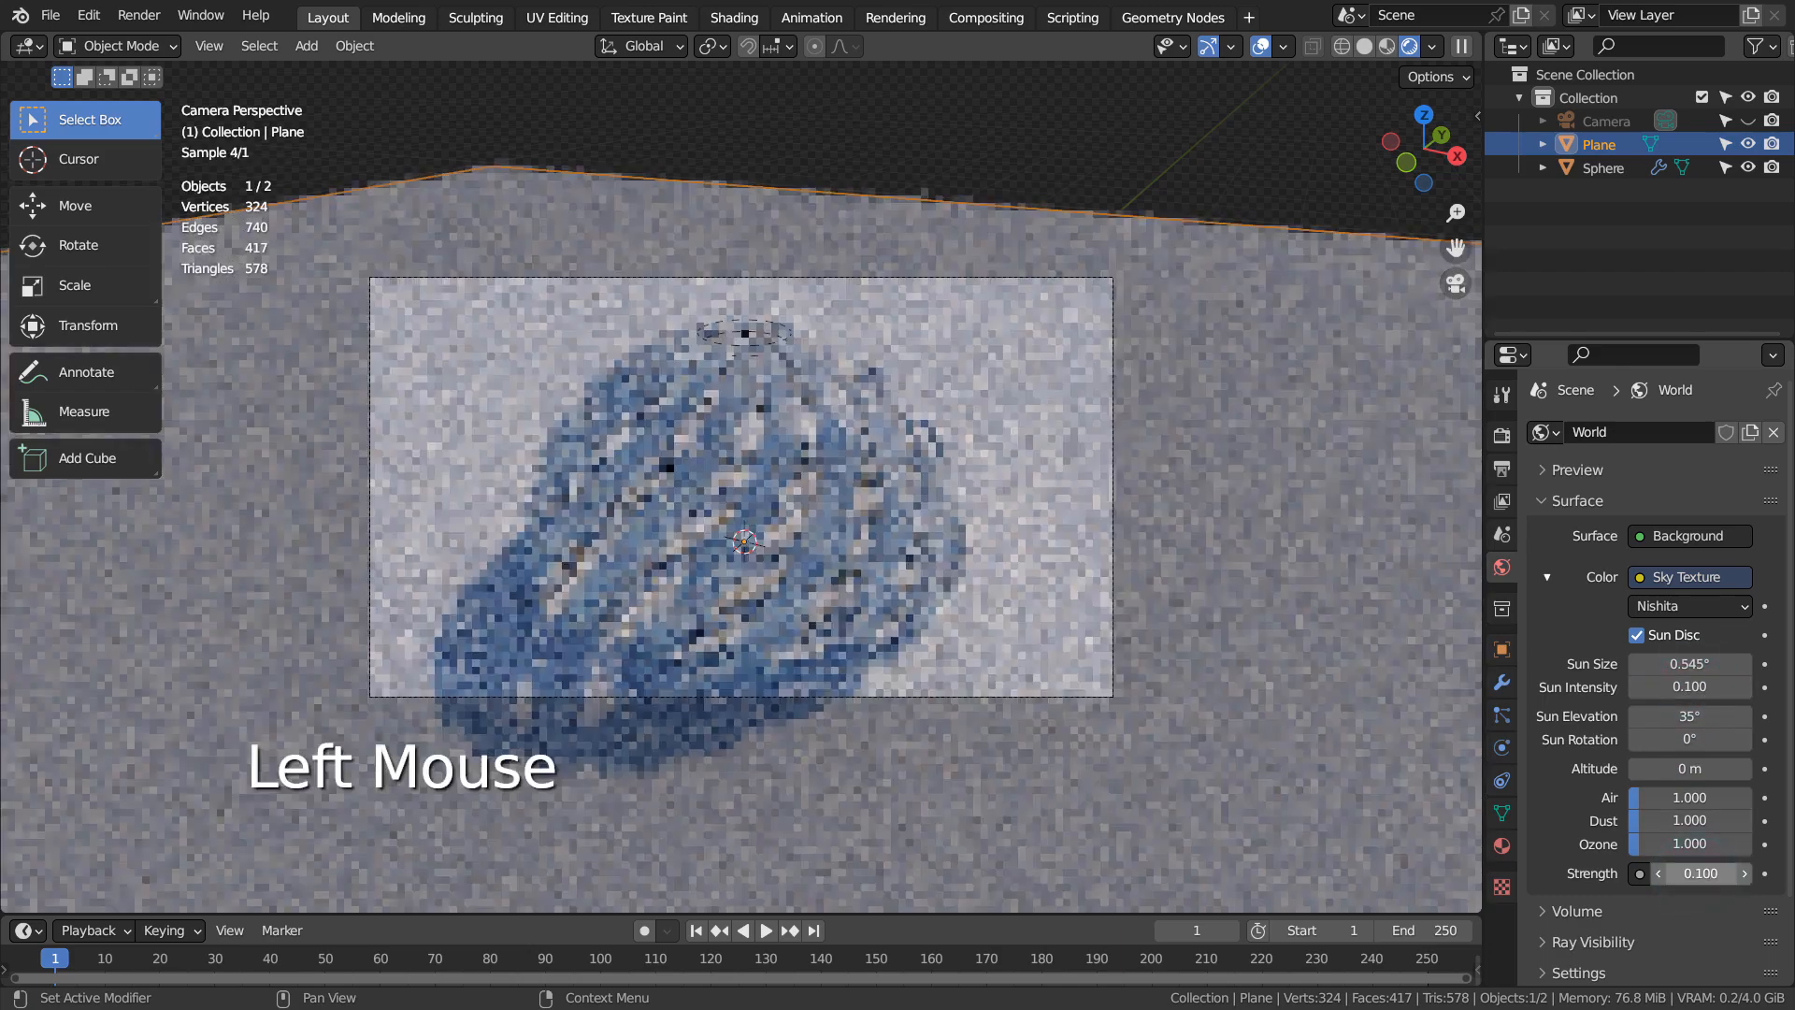
{"action": "left_click", "coordinate": [1696, 873]}
{"action": "type", "text": "0.2"}
{"action": "key", "text": "Return"}
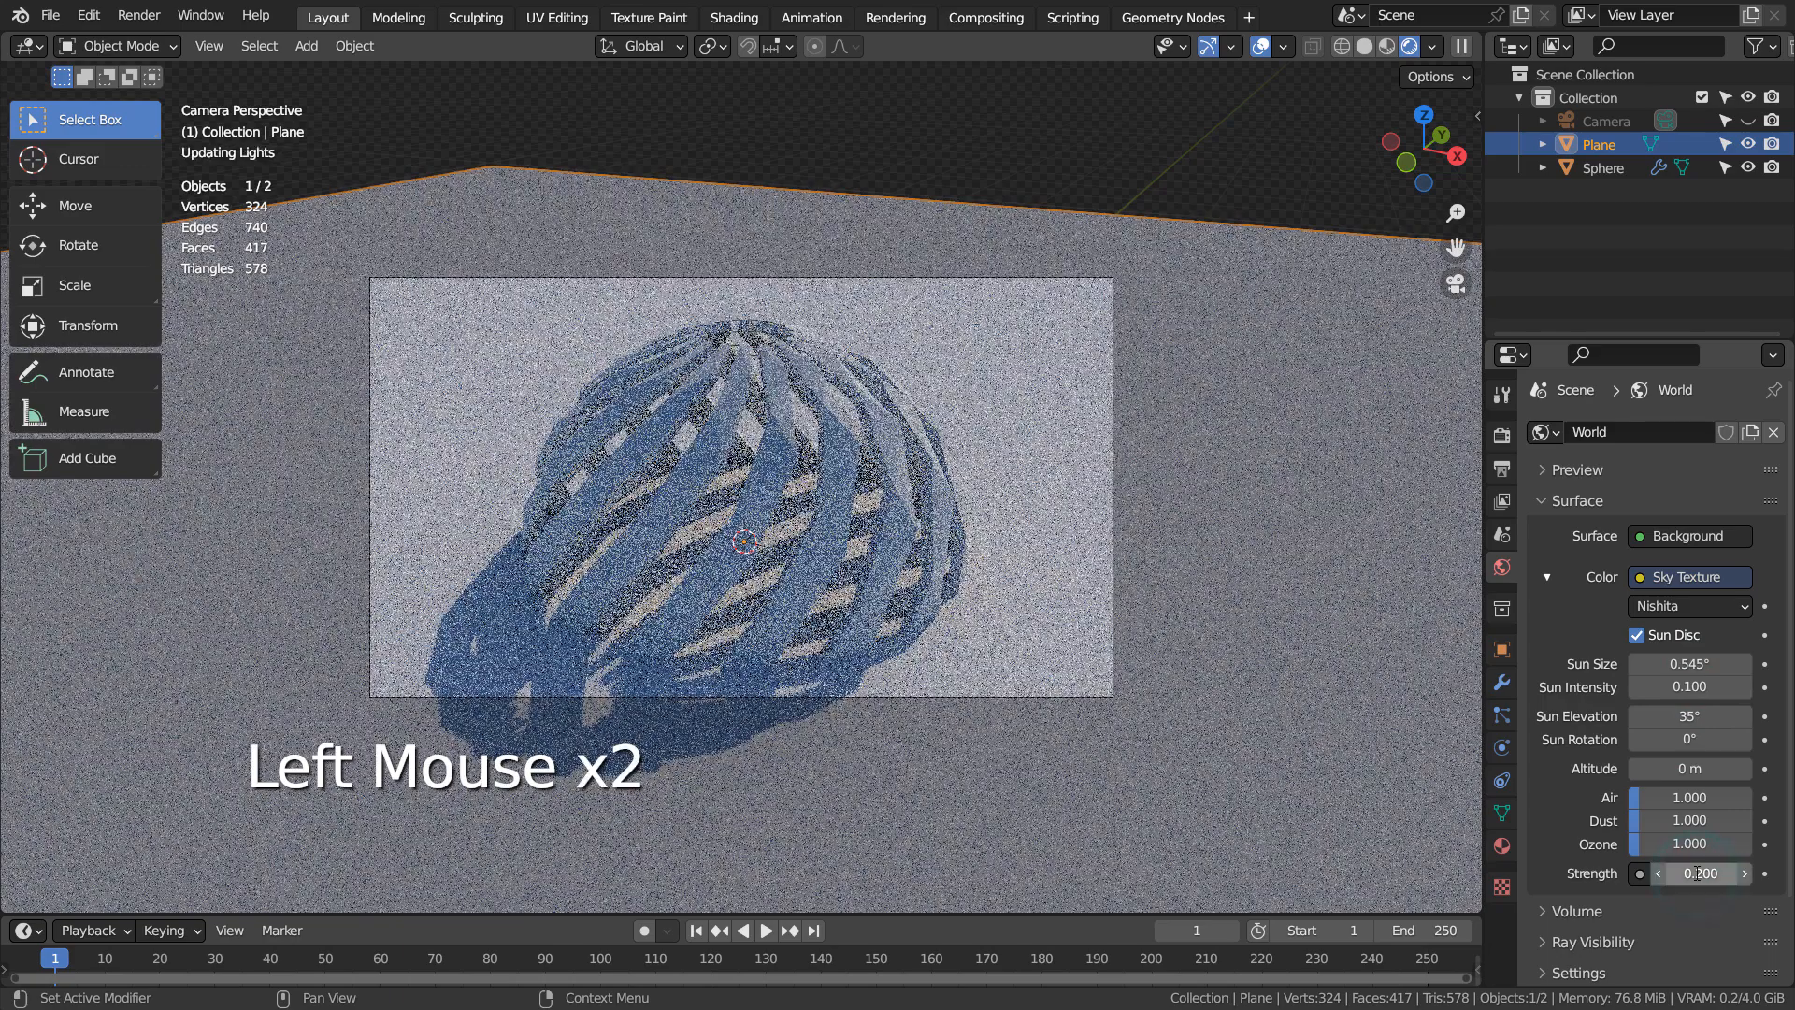
Set the sky's sun rotation to 90°.
{"action": "left_click", "coordinate": [1700, 741]}
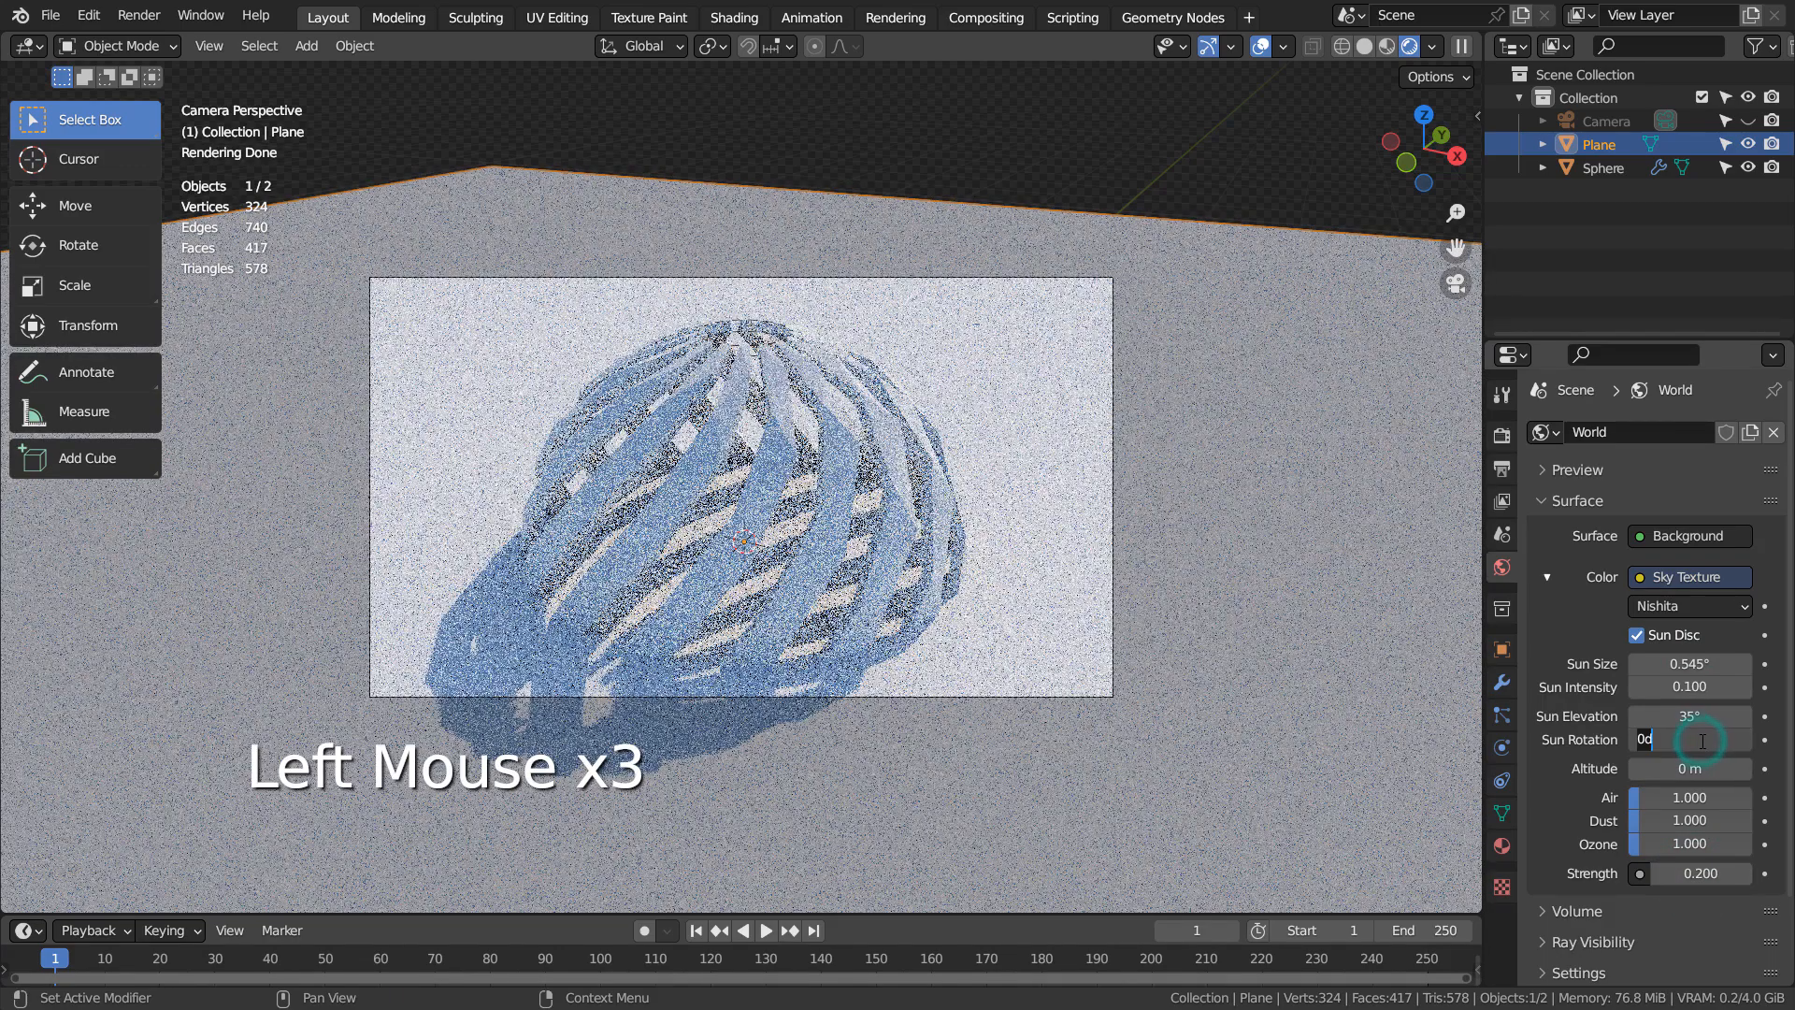
{"action": "type", "text": "90"}
{"action": "key", "text": "Return"}
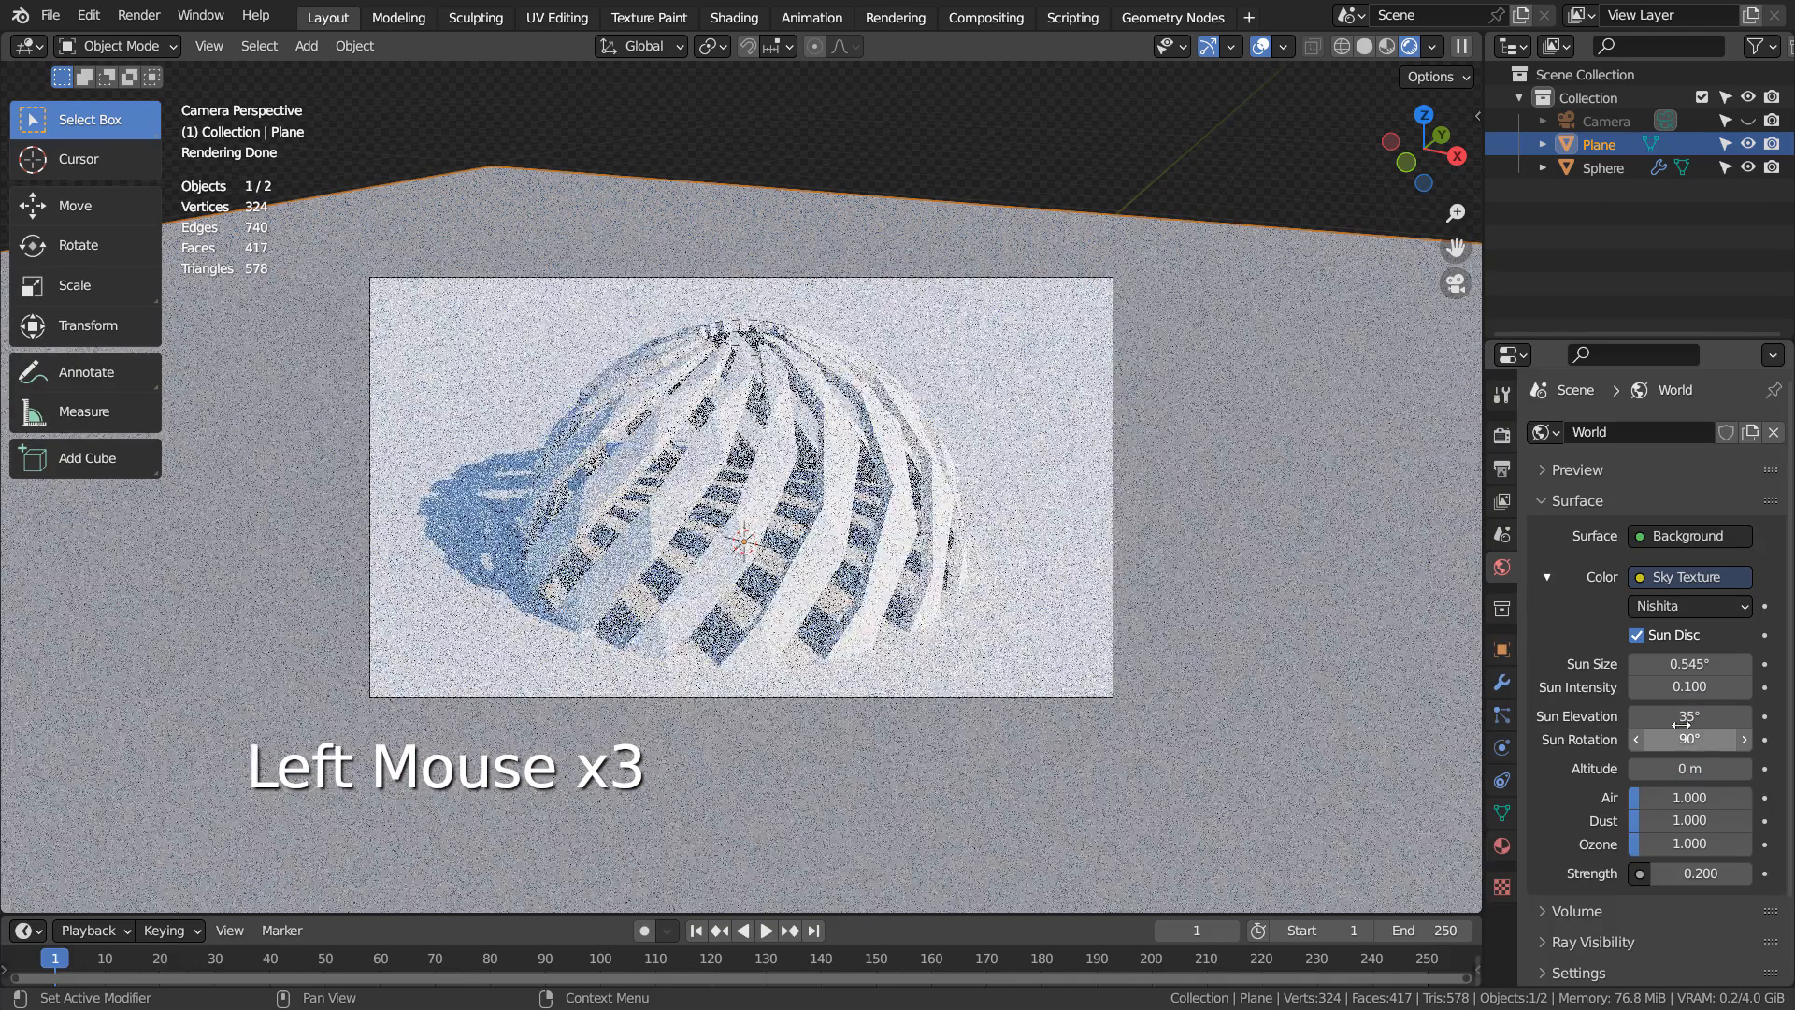
Give the ground plane a new material with an orange base color.
{"action": "left_click", "coordinate": [1014, 410]}
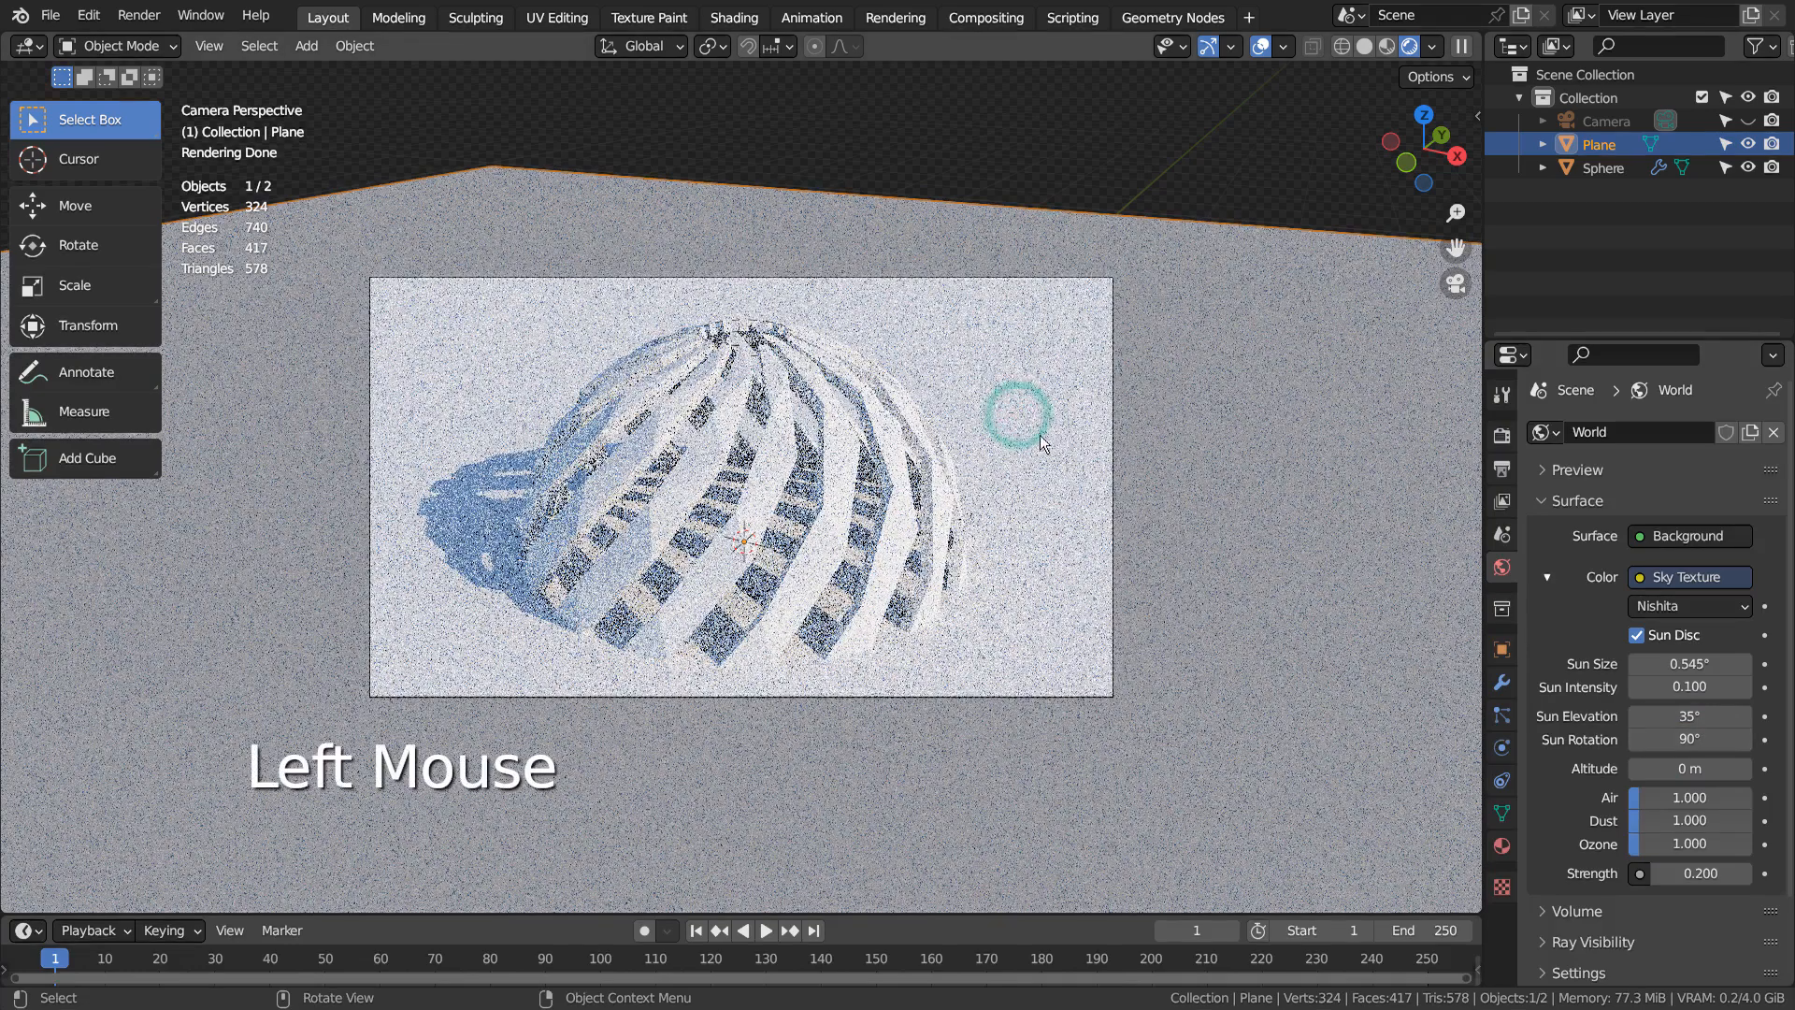
{"action": "left_click", "coordinate": [1502, 845]}
{"action": "left_click", "coordinate": [1681, 537]}
{"action": "left_click", "coordinate": [1673, 732]}
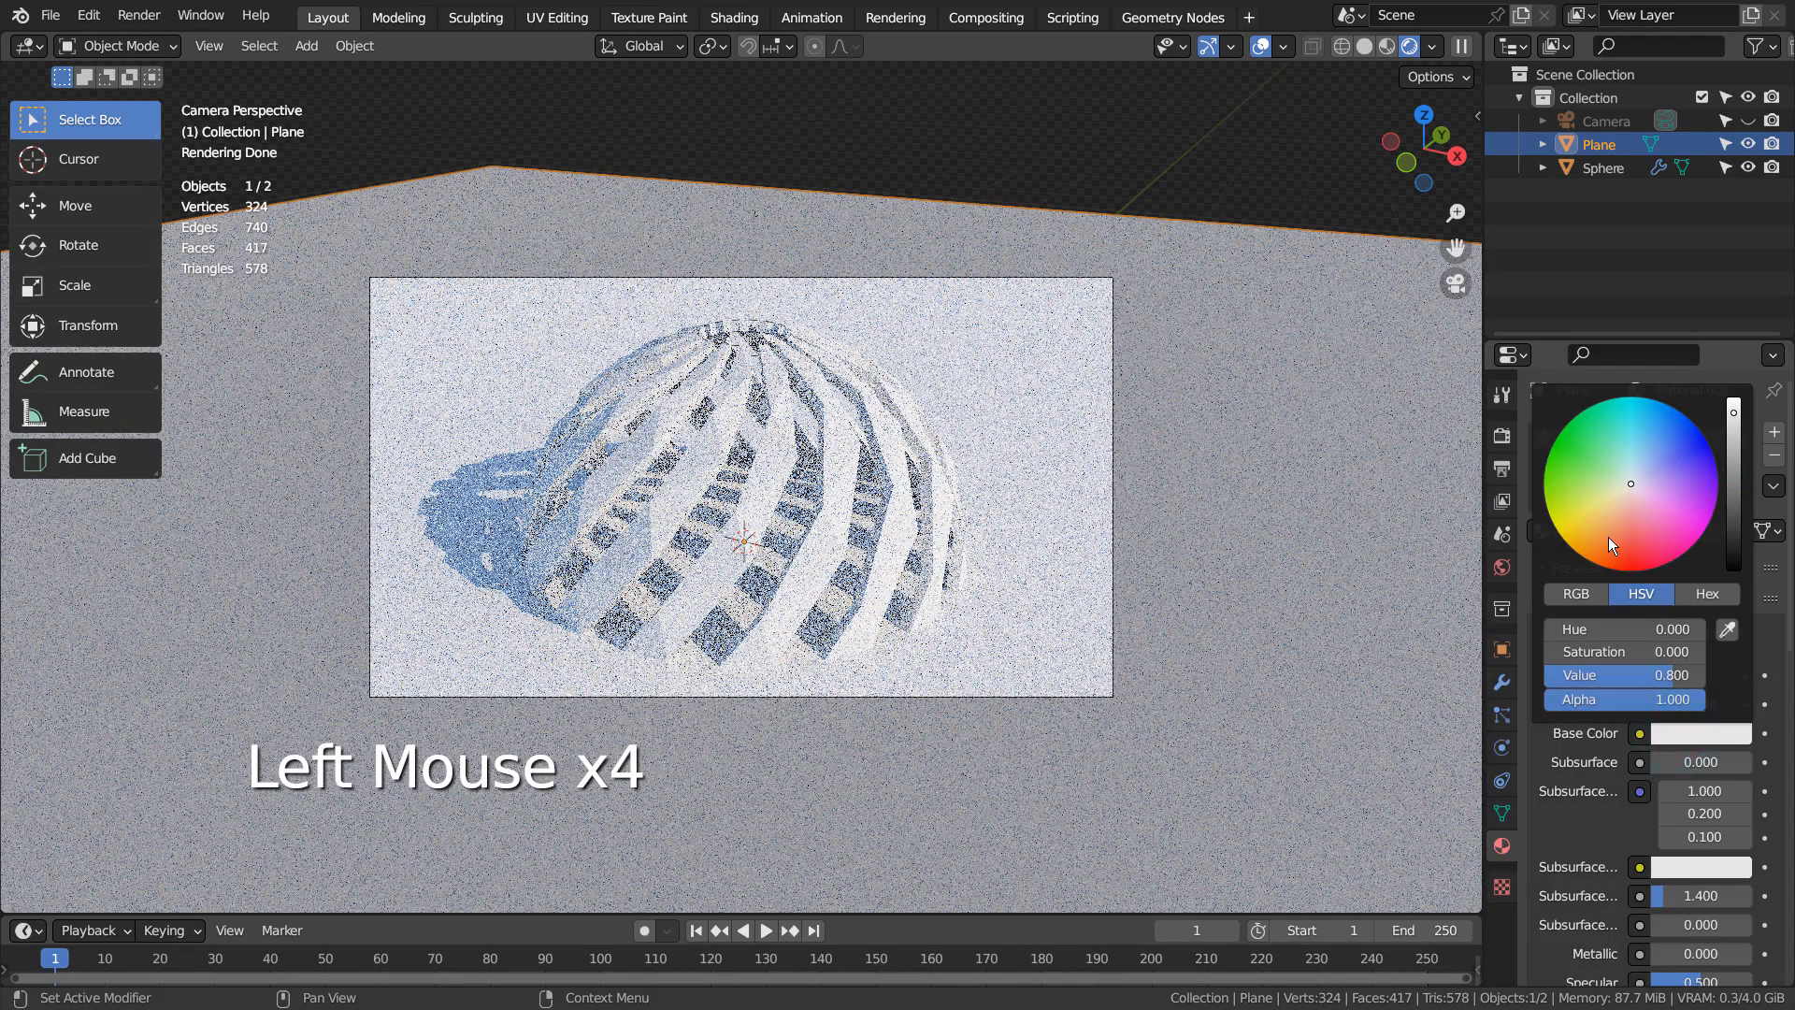
{"action": "left_click", "coordinate": [1607, 522]}
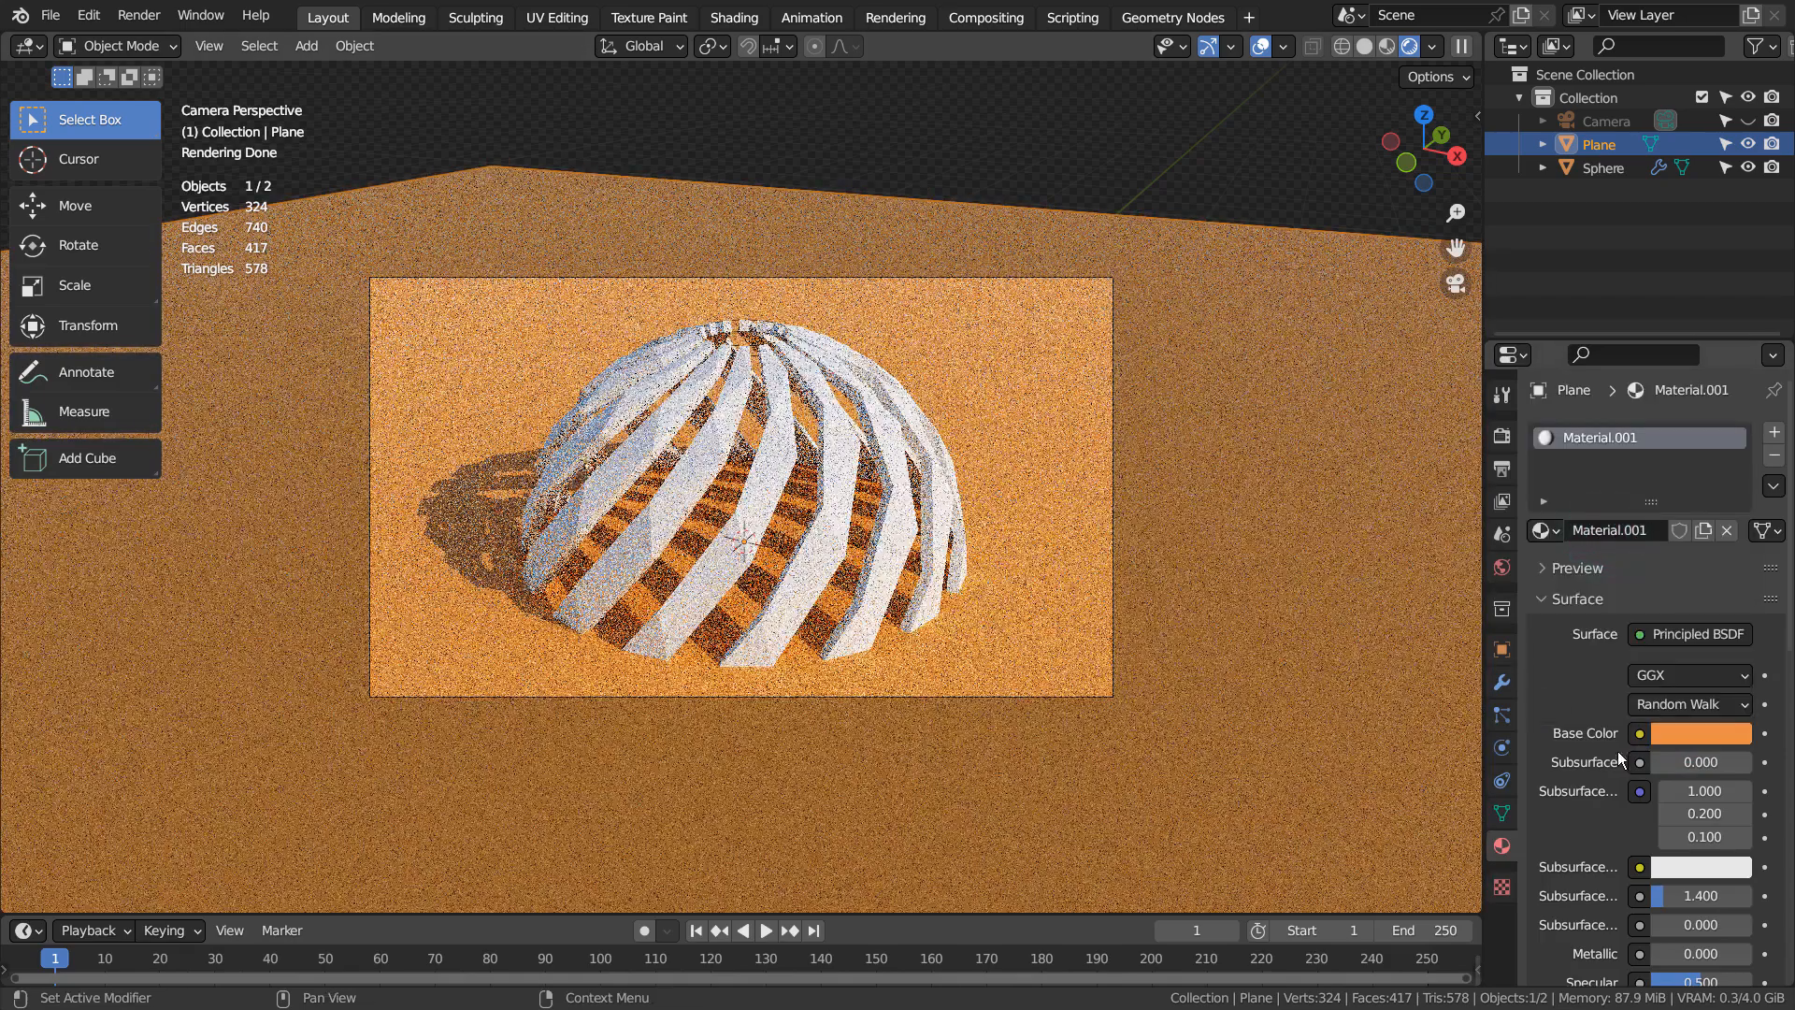
Set the ground material's metallic value to 1, try a roughness of 0 and raise it to 0.56.
{"action": "scroll", "coordinate": [1627, 827], "scroll_direction": "down", "scroll_amount": 2}
{"action": "left_click_drag", "start_coordinate": [1652, 808], "coordinate": [1756, 806]}
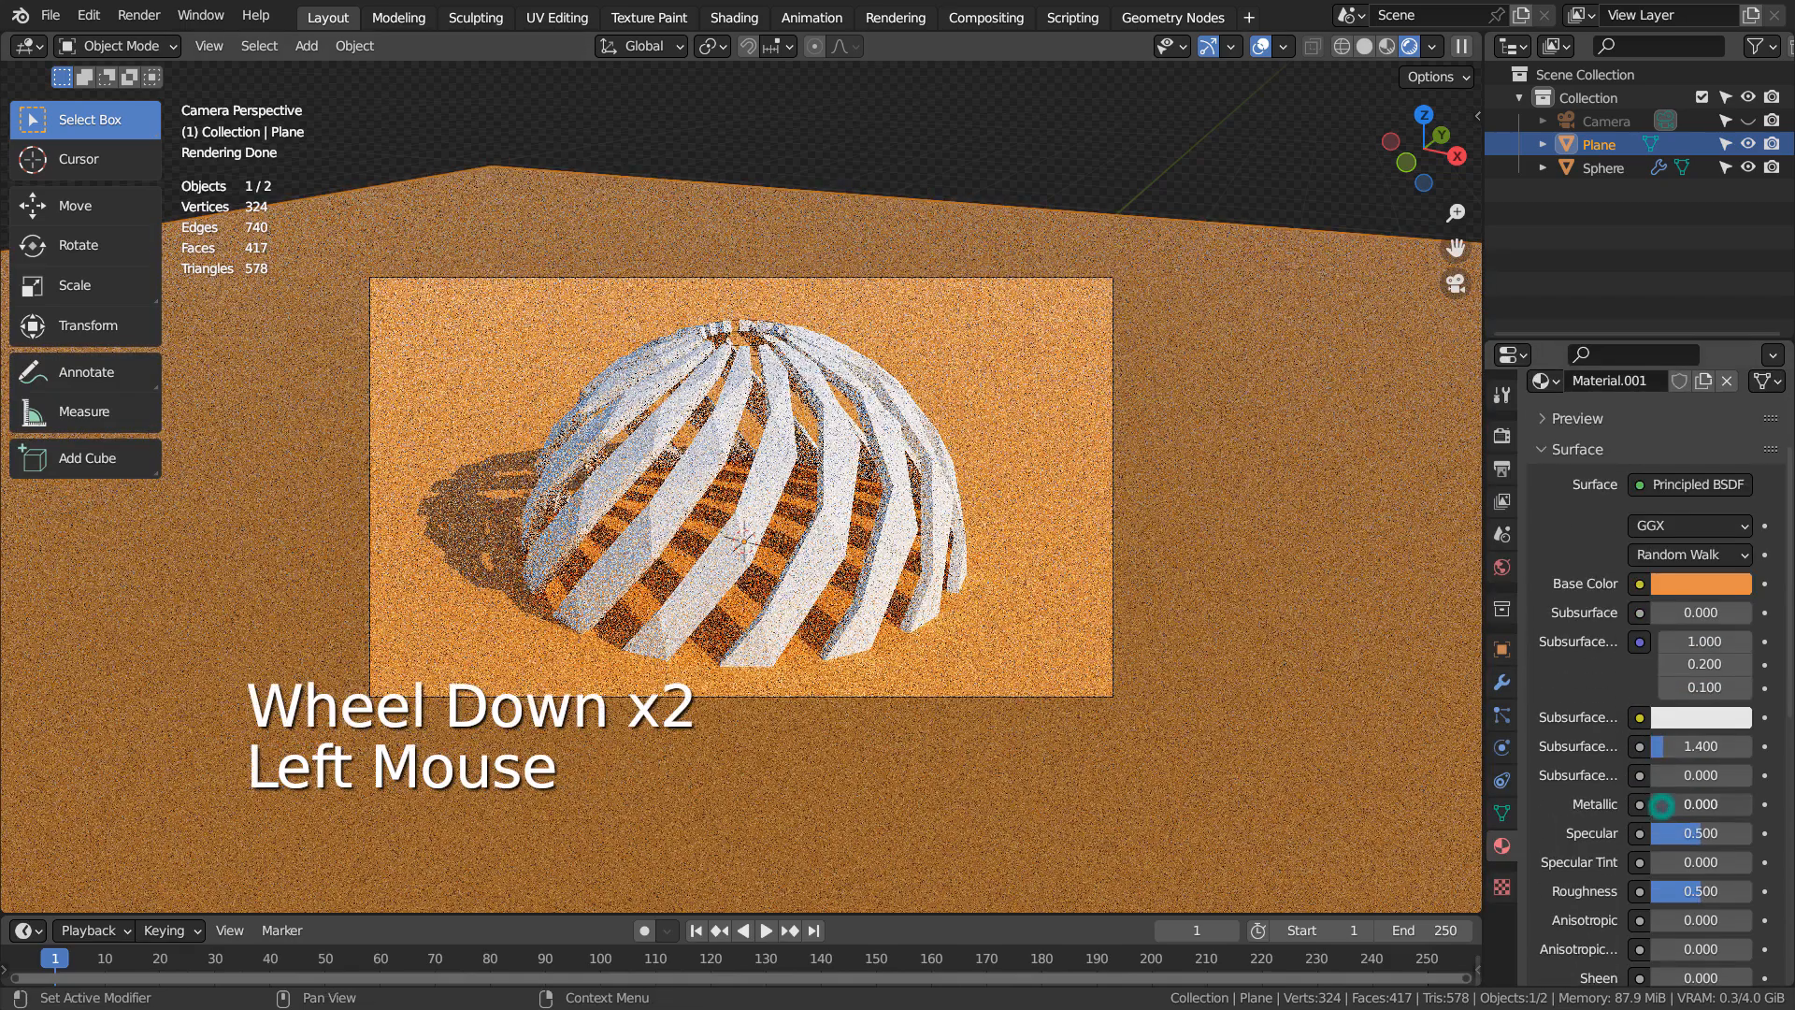
{"action": "left_click", "coordinate": [1700, 891]}
{"action": "left_click_drag", "start_coordinate": [1700, 890], "coordinate": [1647, 892]}
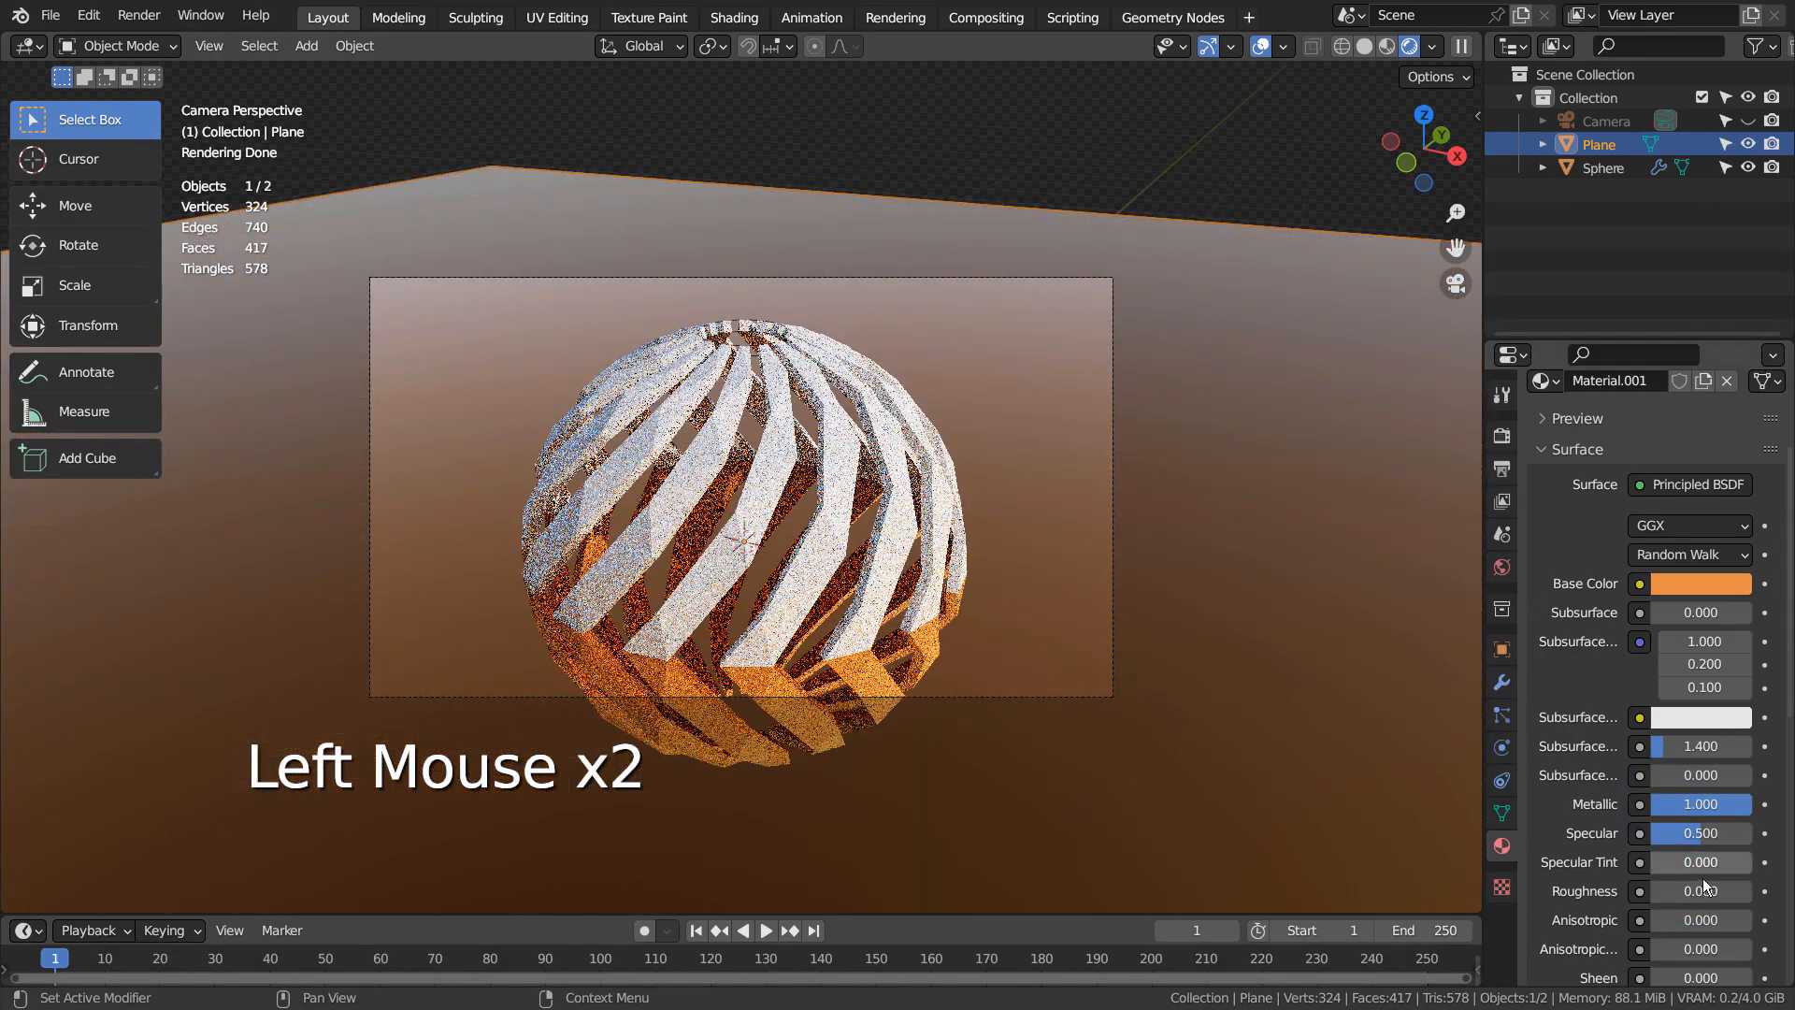
{"action": "mouse_move", "coordinate": [1685, 894]}
{"action": "left_mouse_down"}
{"action": "mouse_move", "coordinate": [1762, 893]}
{"action": "mouse_move", "coordinate": [1714, 893]}
{"action": "left_mouse_up"}
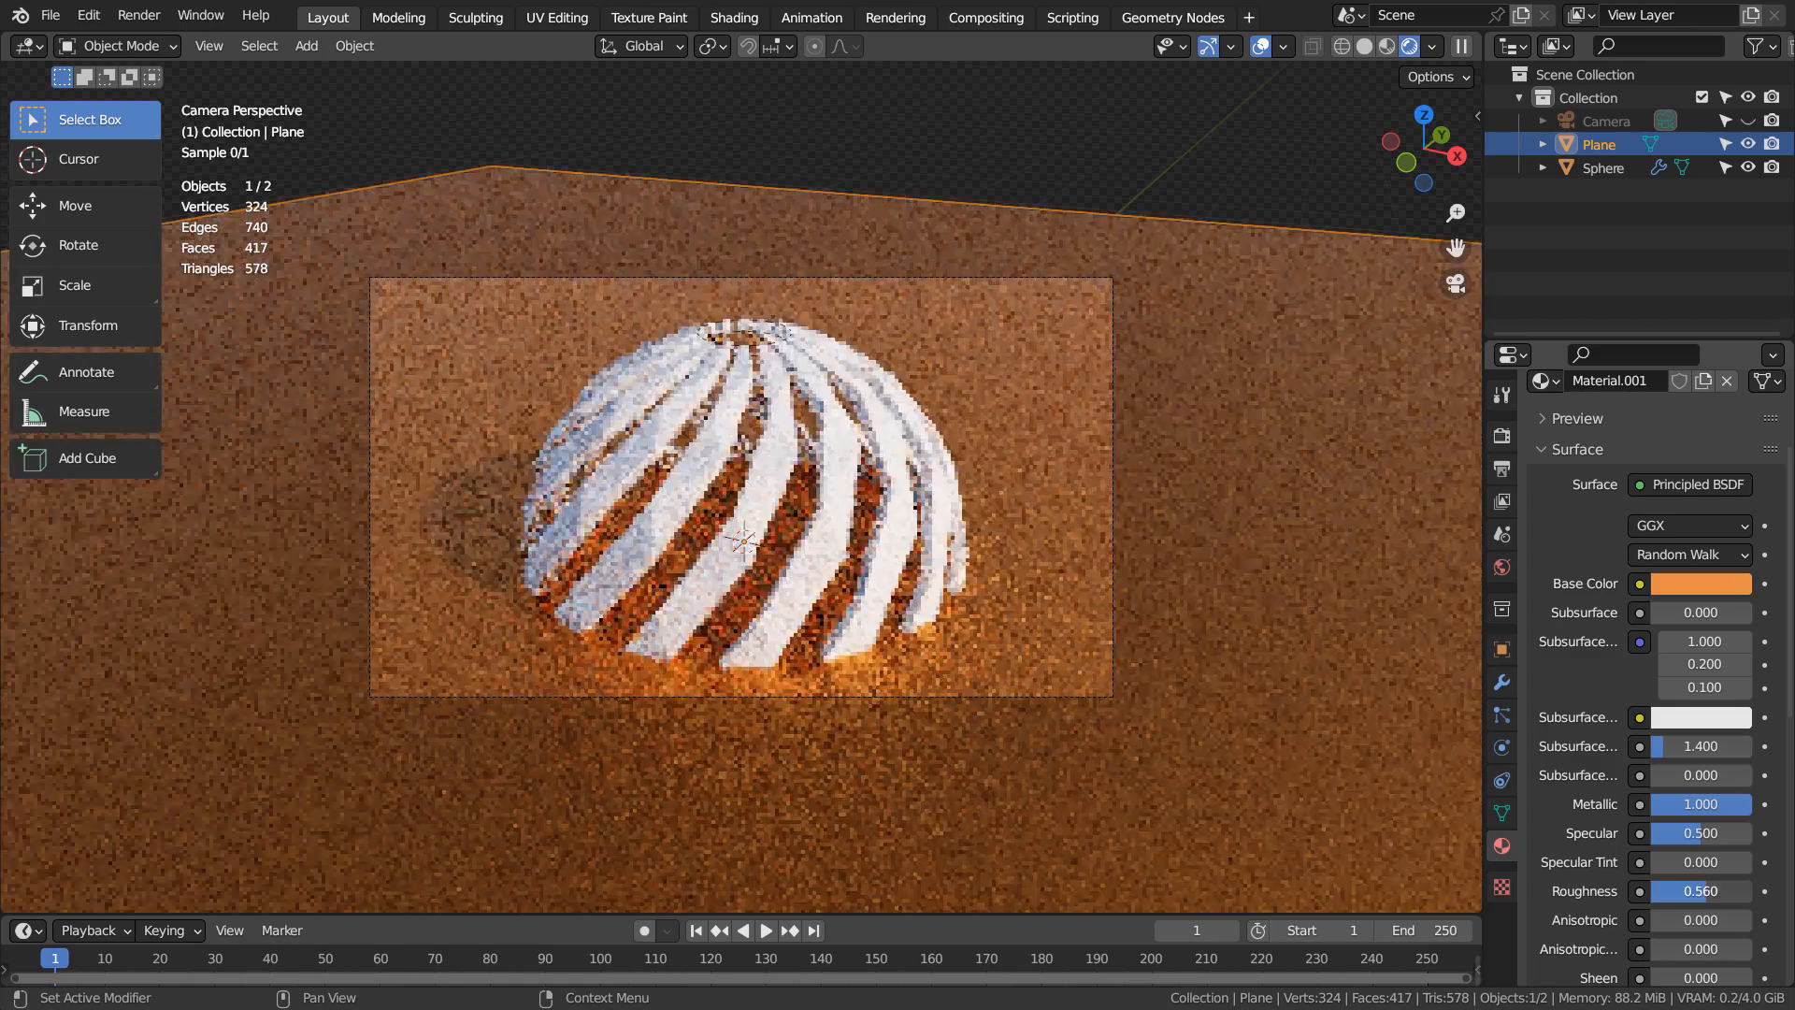
Assign the ground's existing Material.001 to the dome and make it a separate single-user copy.
{"action": "left_click", "coordinate": [883, 458]}
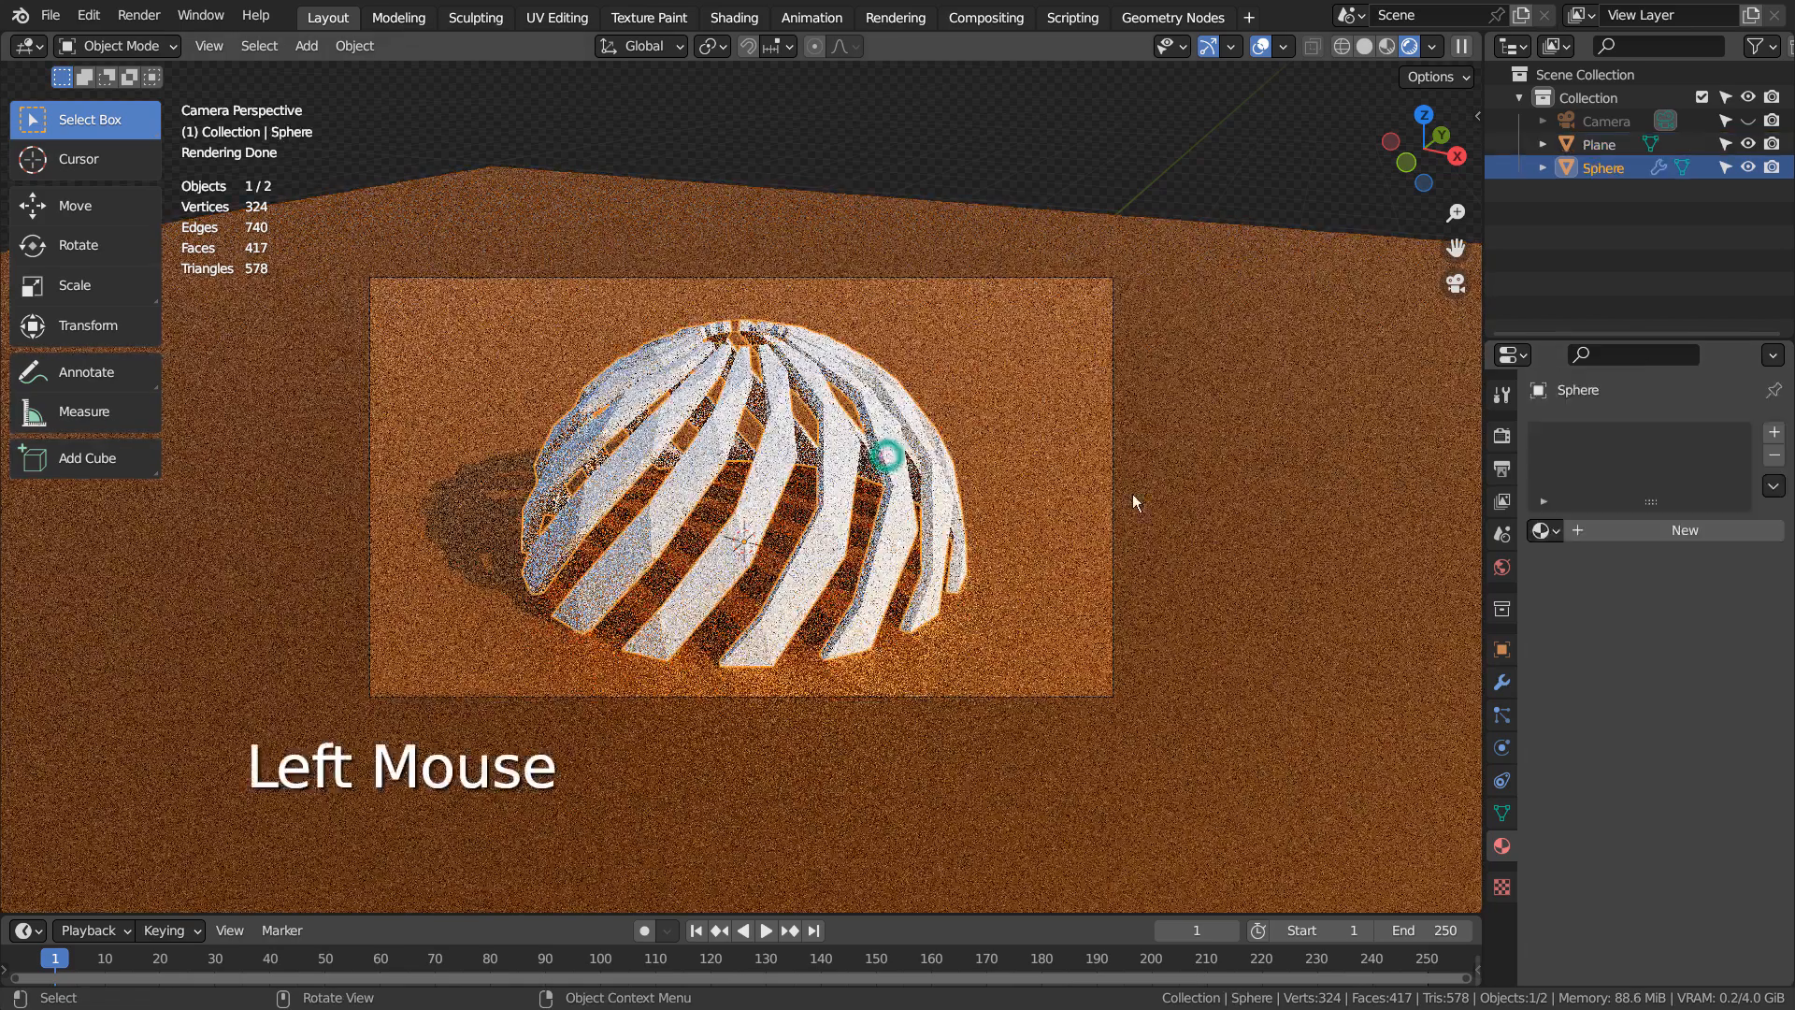
{"action": "left_click", "coordinate": [1543, 531]}
{"action": "left_click", "coordinate": [1544, 587]}
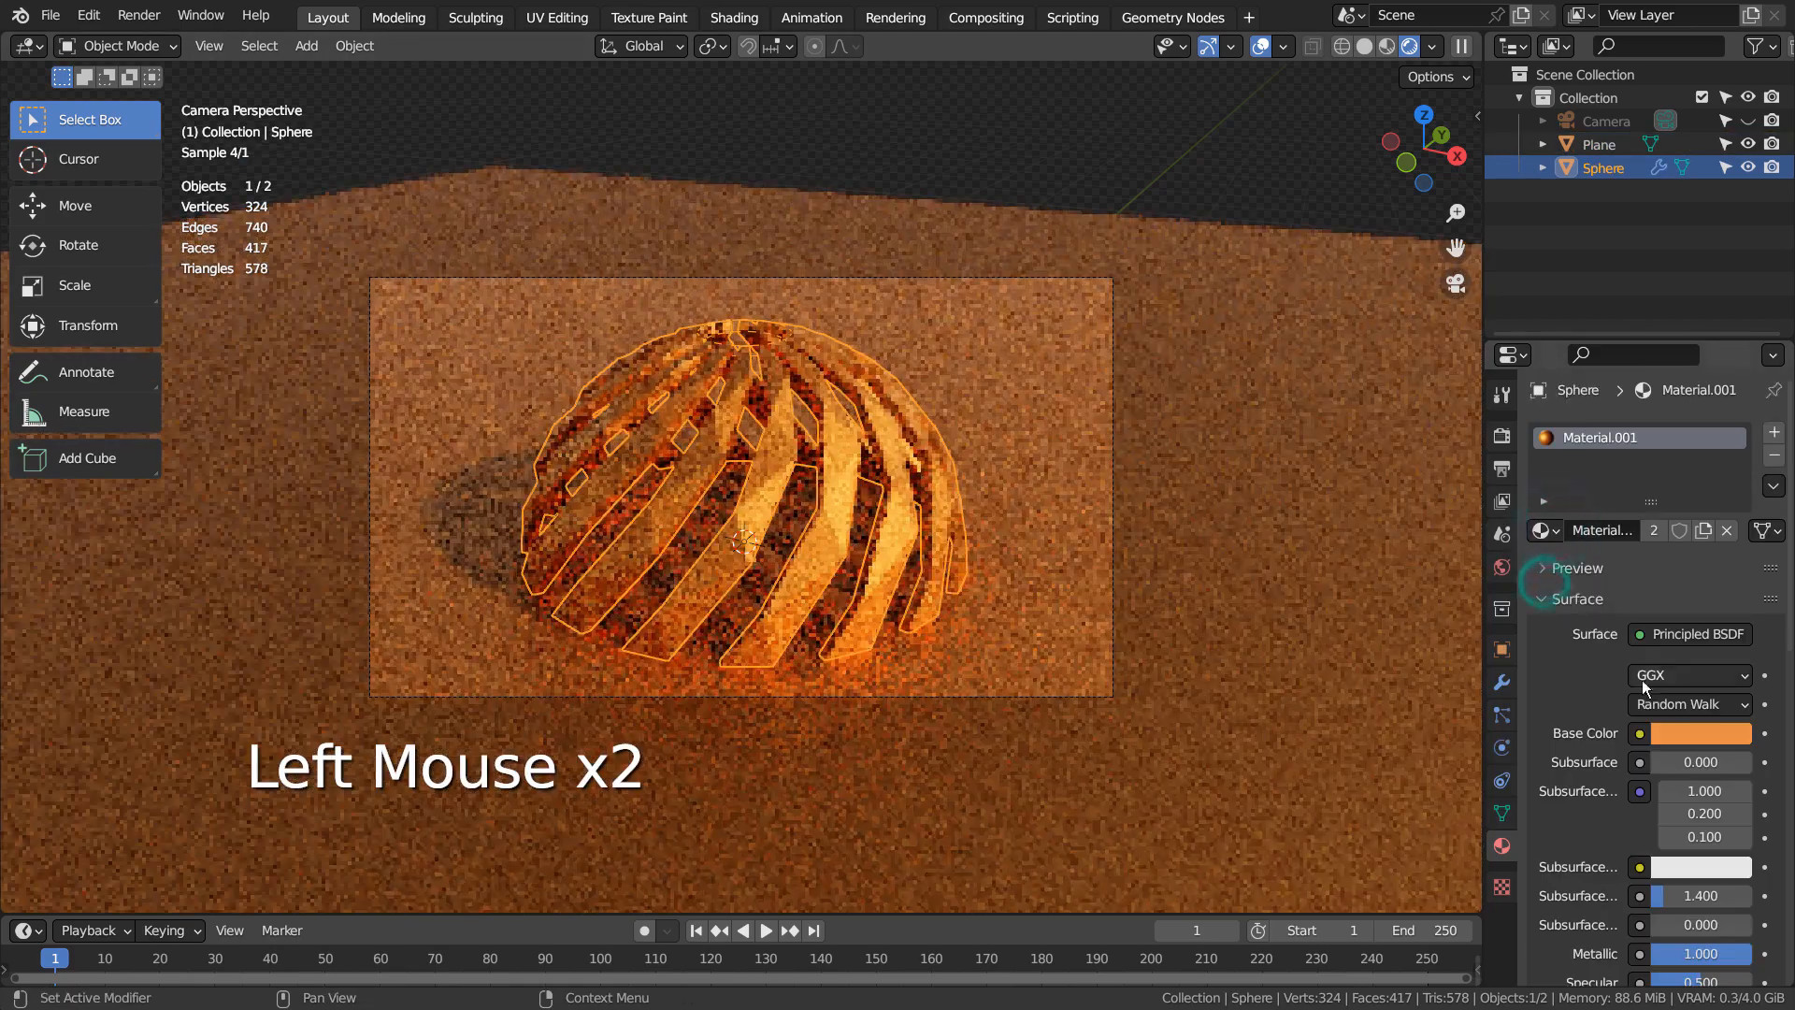
{"action": "left_click", "coordinate": [1670, 636]}
Try a light blue base color on the dome's material and settle on a pale lavender.
{"action": "left_click", "coordinate": [1687, 732]}
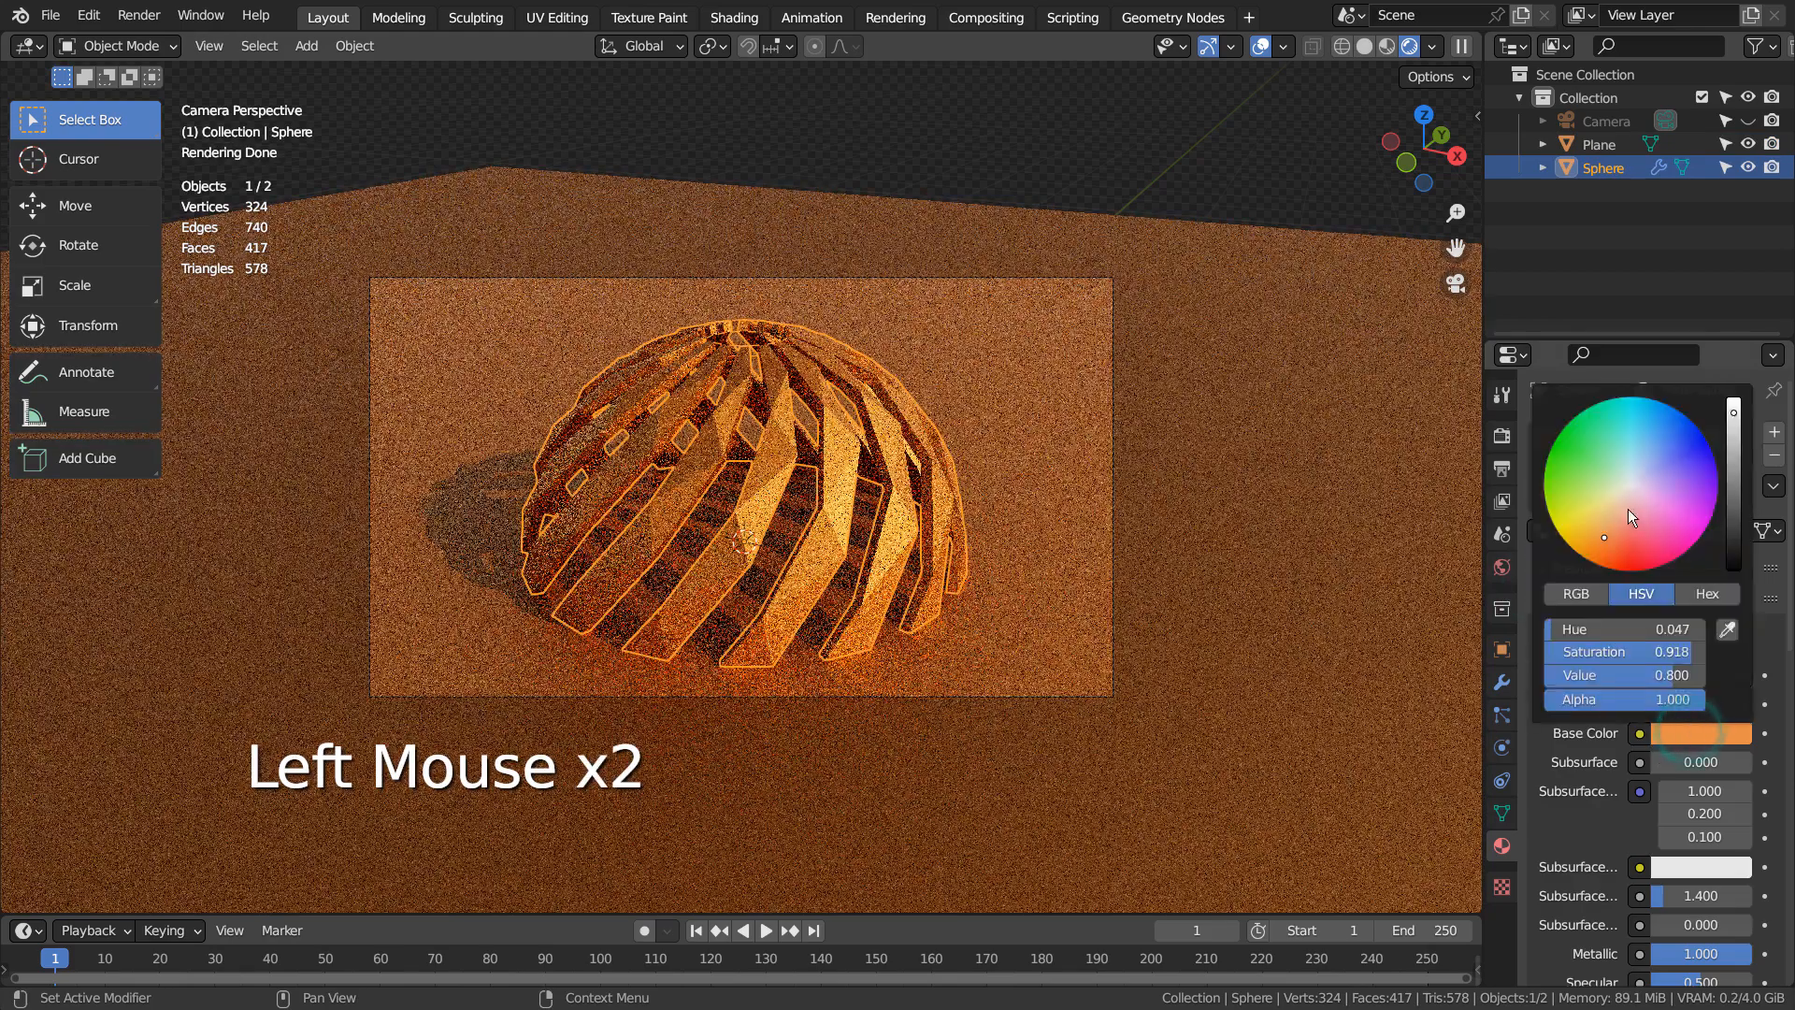
{"action": "left_click_drag", "start_coordinate": [1630, 494], "coordinate": [1647, 459]}
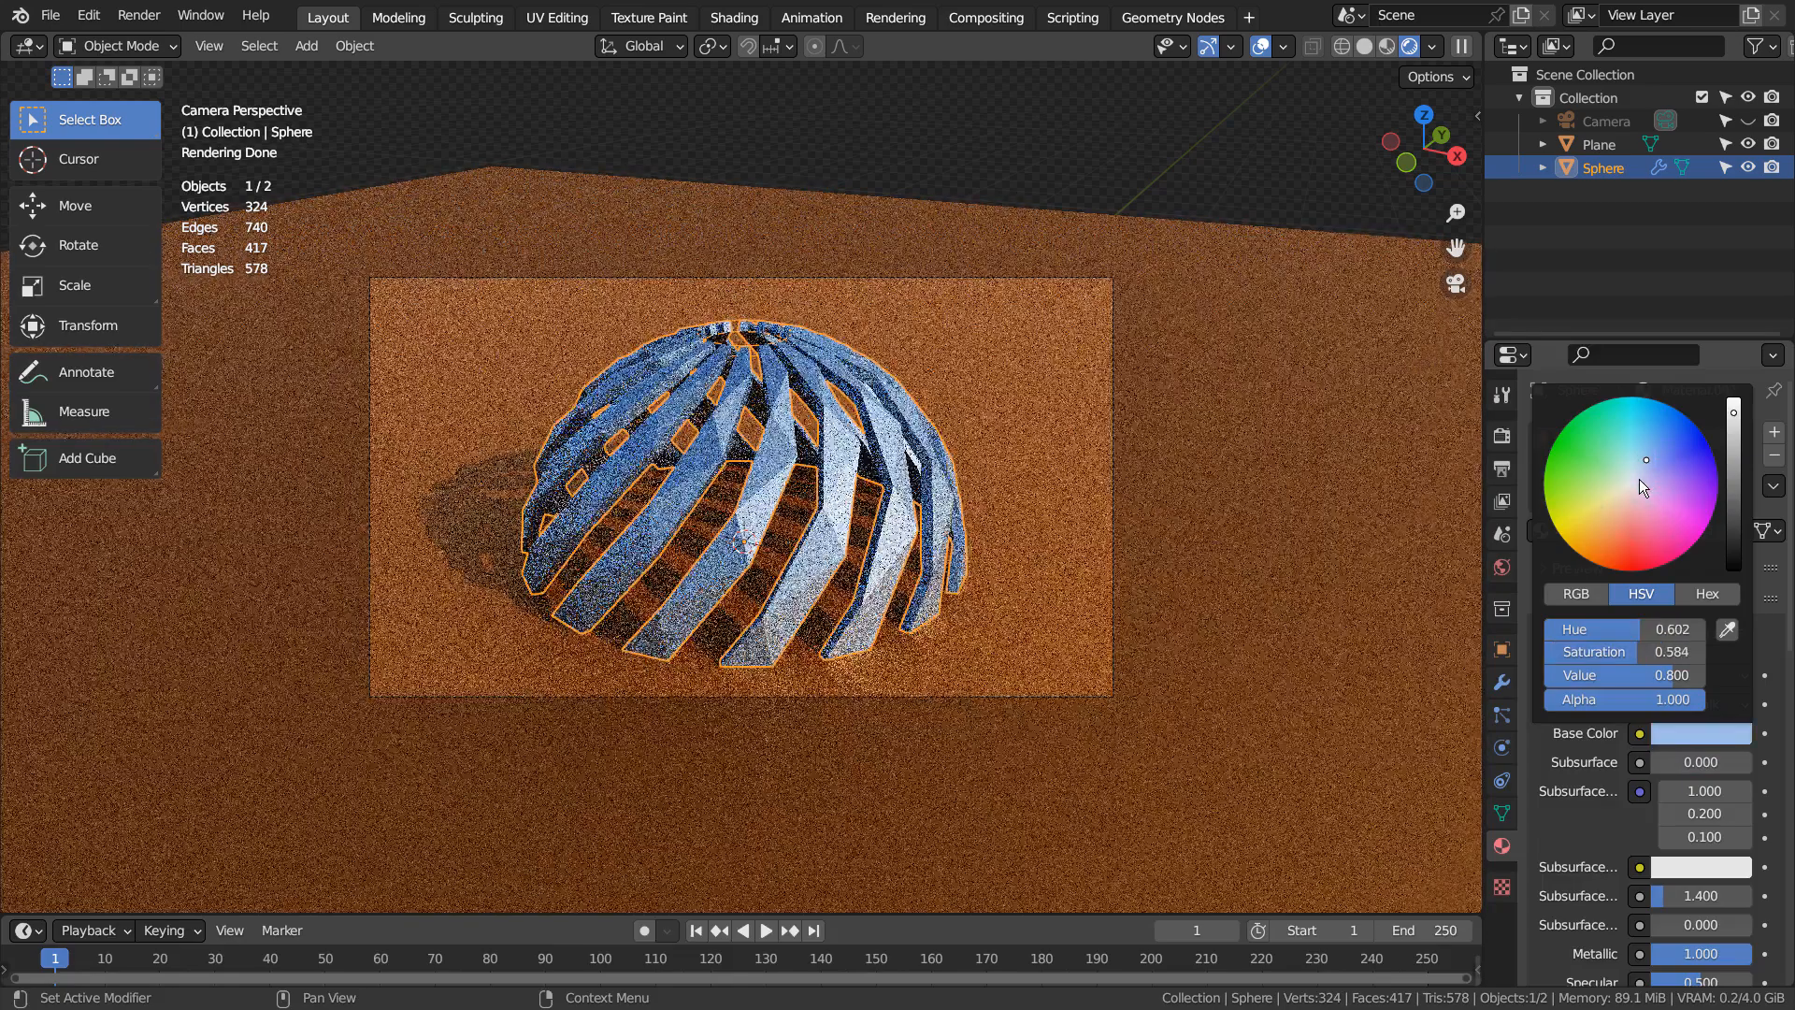
{"action": "left_click", "coordinate": [1636, 484]}
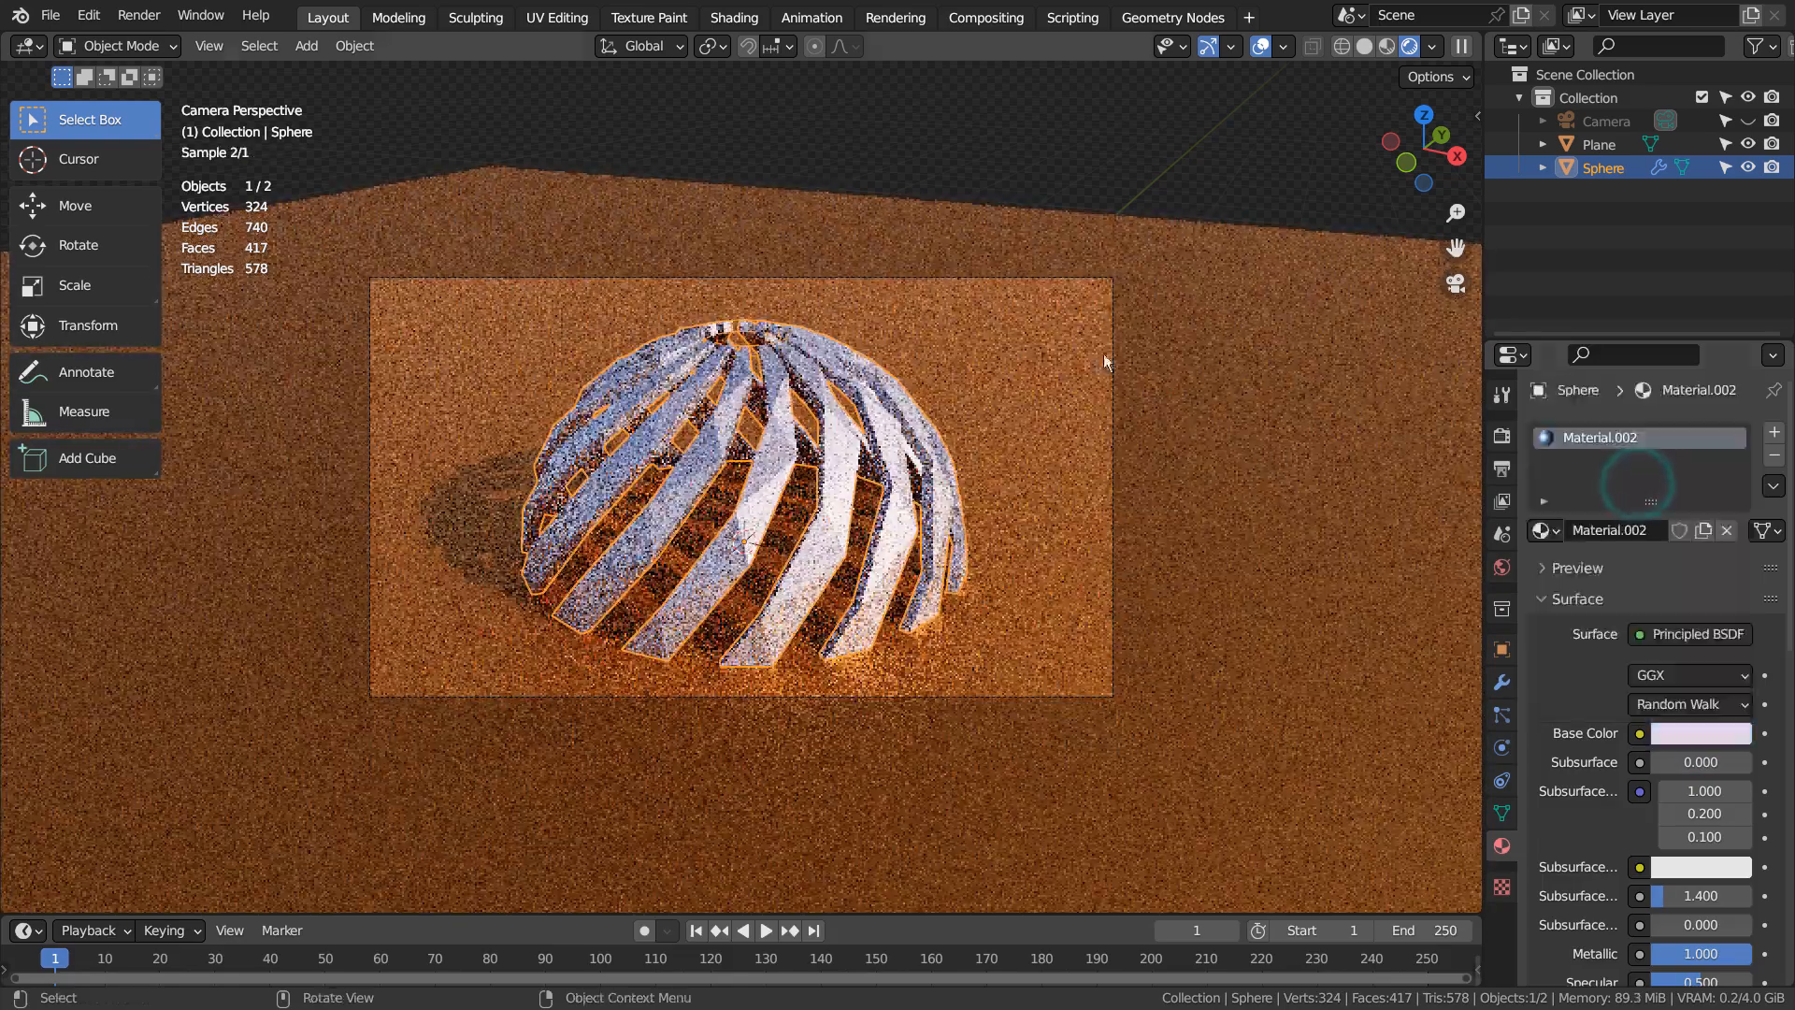
Deselect the dome and render the final image from the camera view.
{"action": "left_click", "coordinate": [1079, 172]}
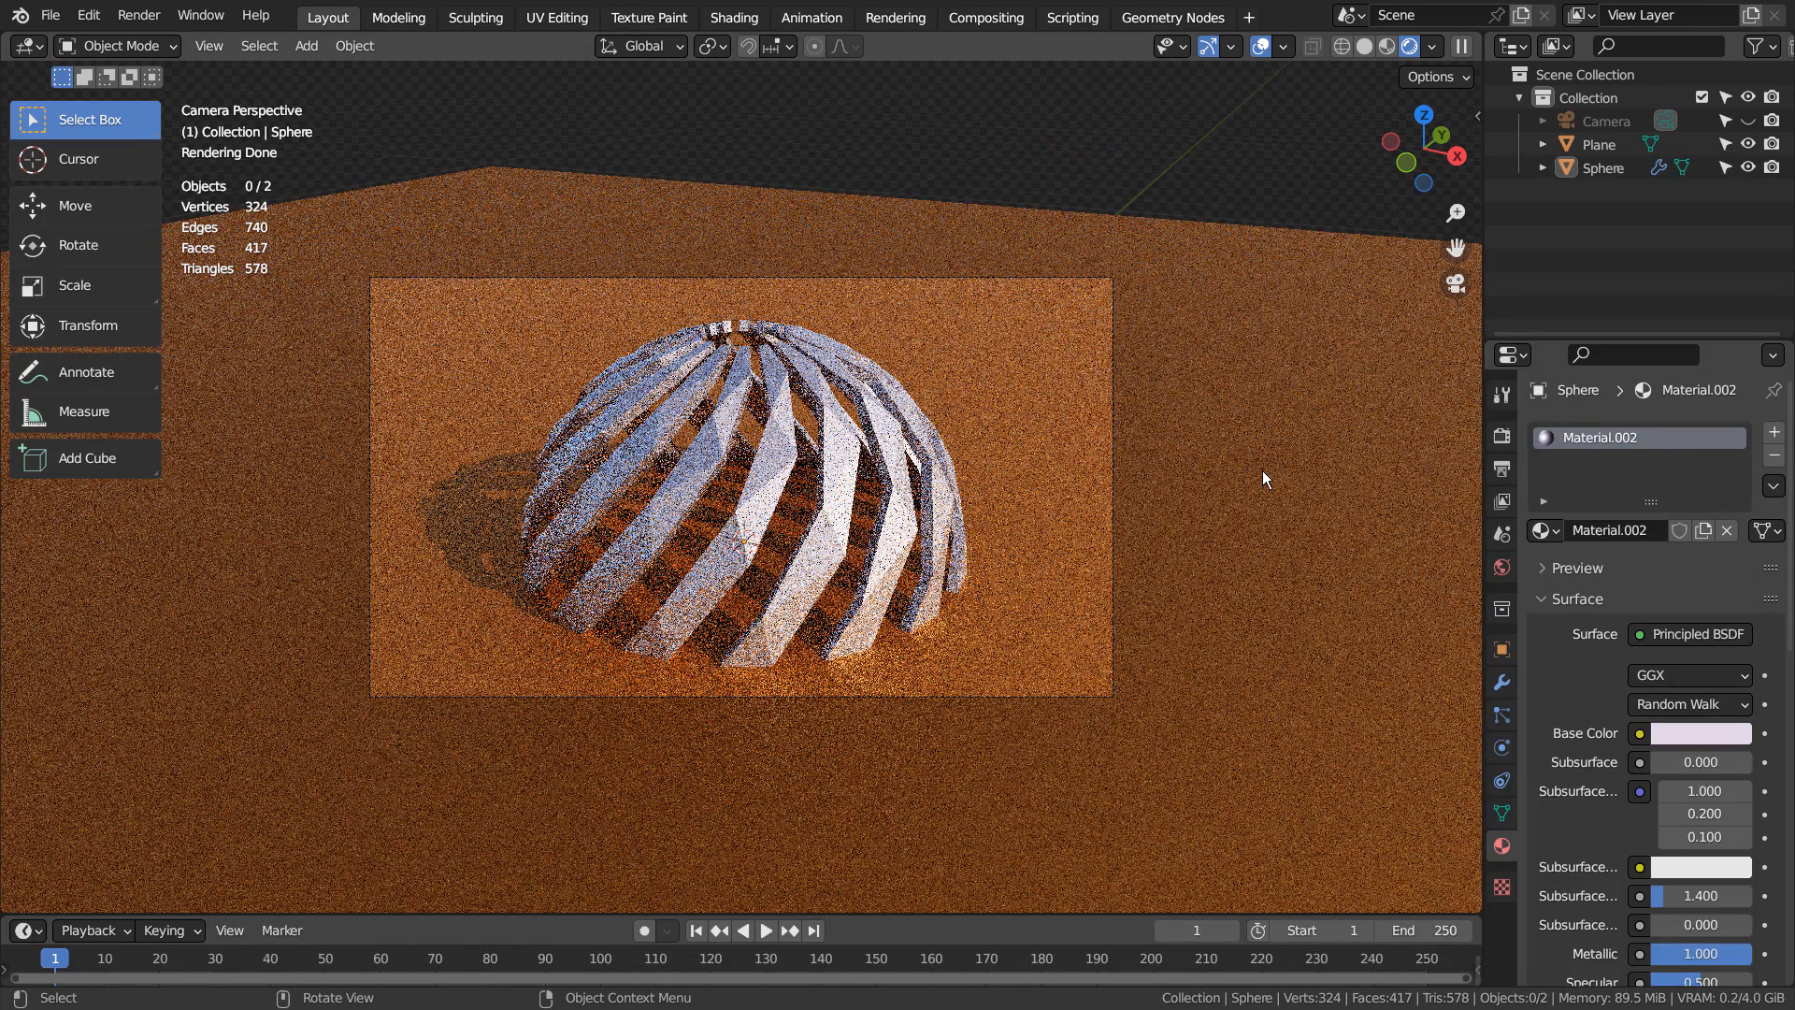
{"action": "key", "text": "F12"}
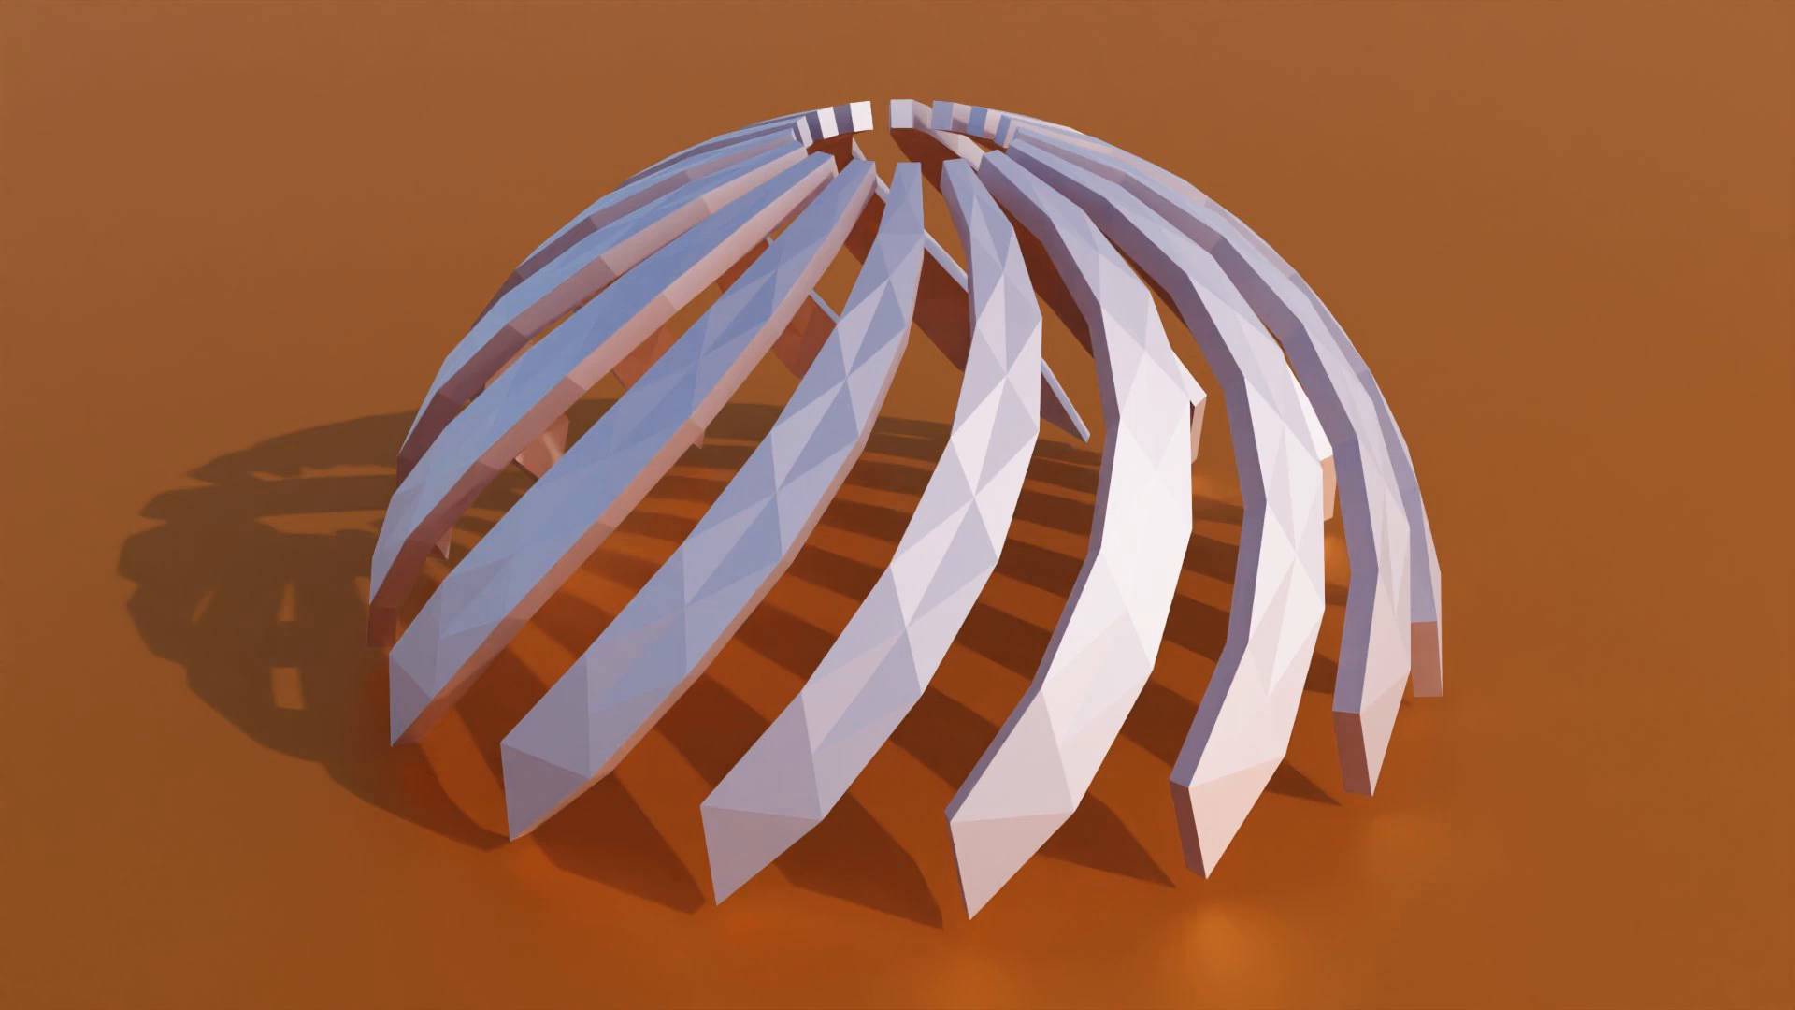